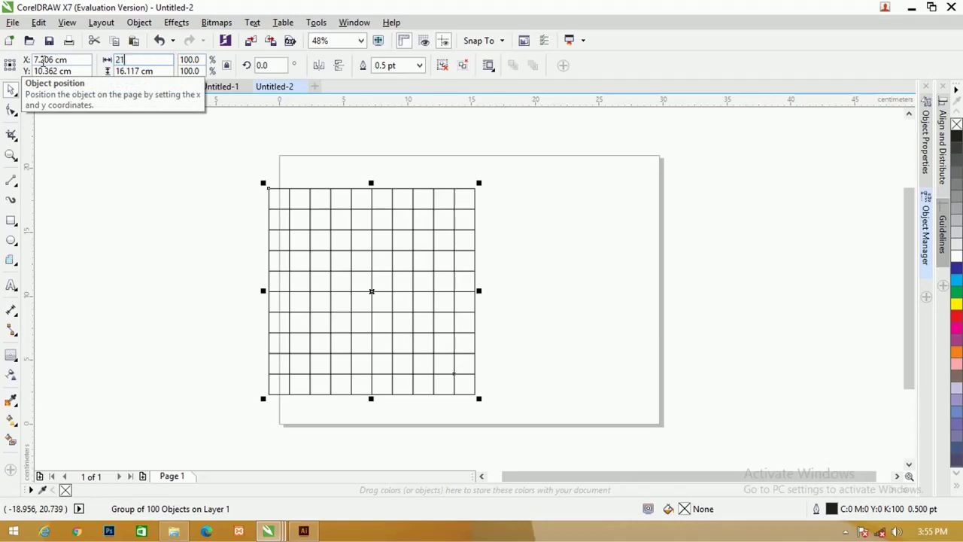
Set the grid group's size to 21 × 21 cm and centre it on the page
key("Return")
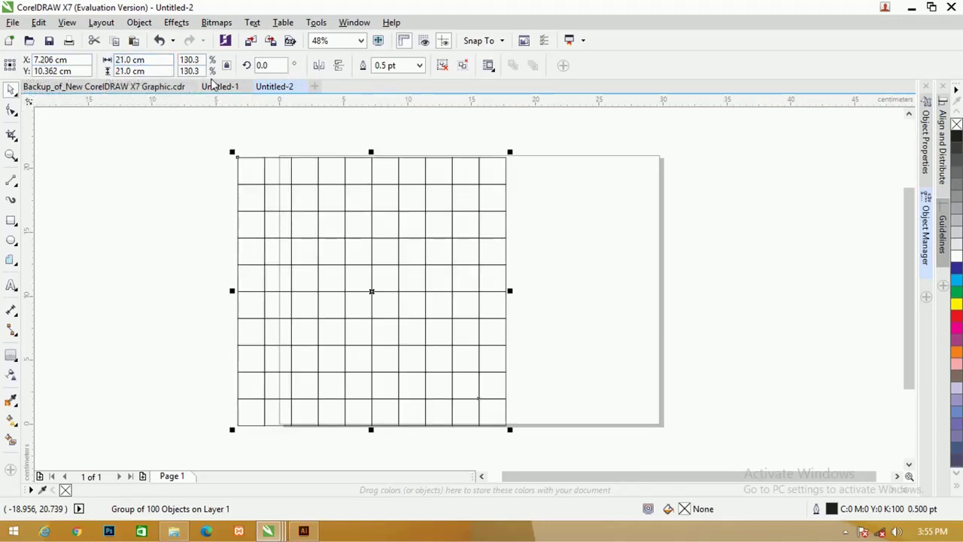
key("p")
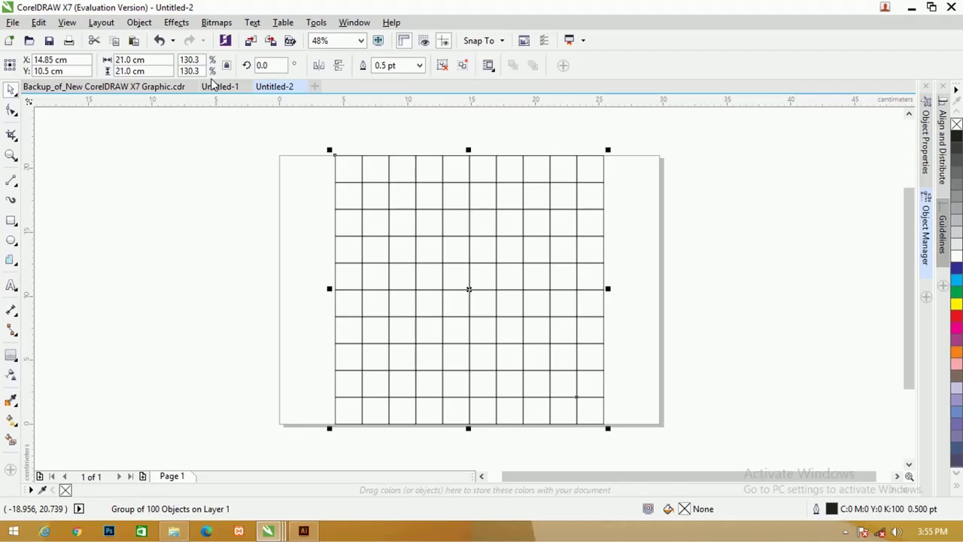
Open the Object Manager to show the page and master page layers
left_click(636, 172)
left_click(602, 184)
left_click(930, 230)
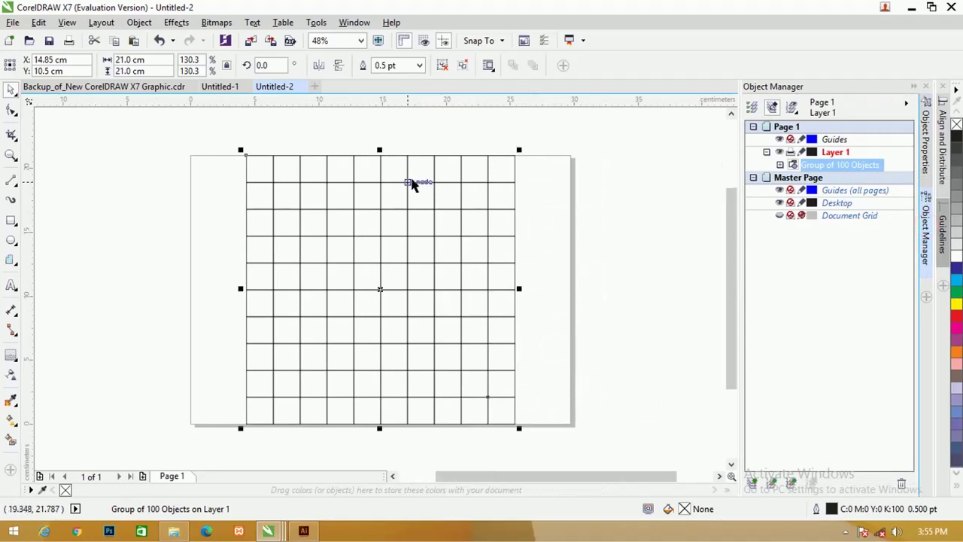
left_click(358, 24)
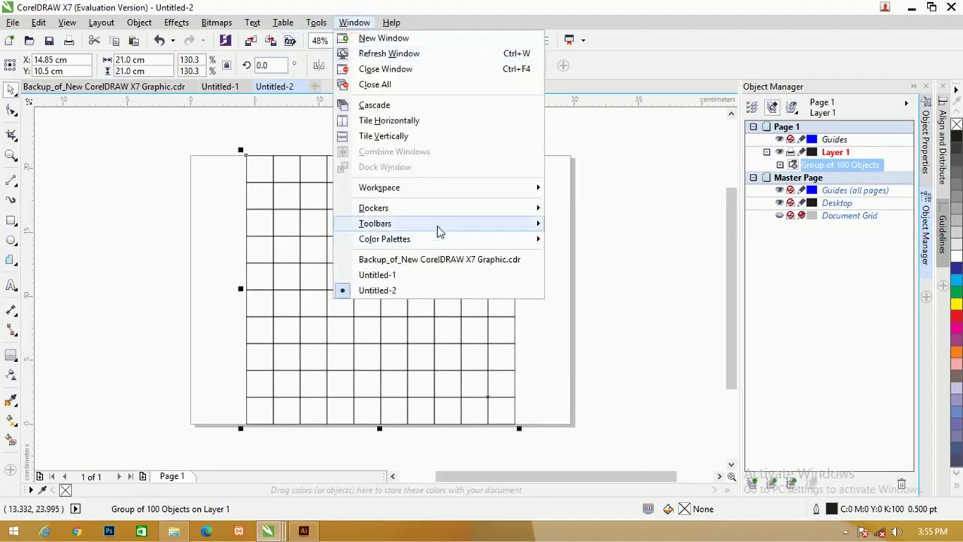
mouse_move(439, 204)
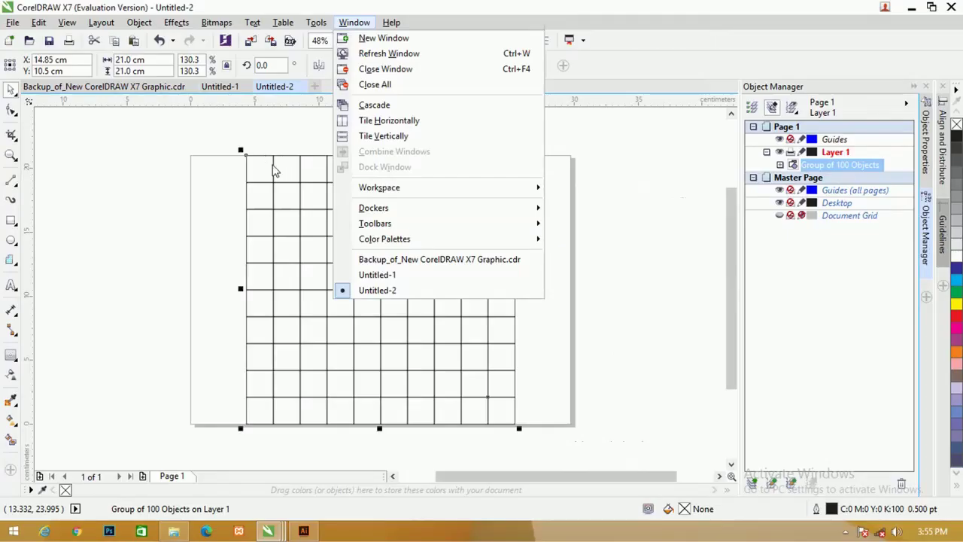
left_click(273, 164)
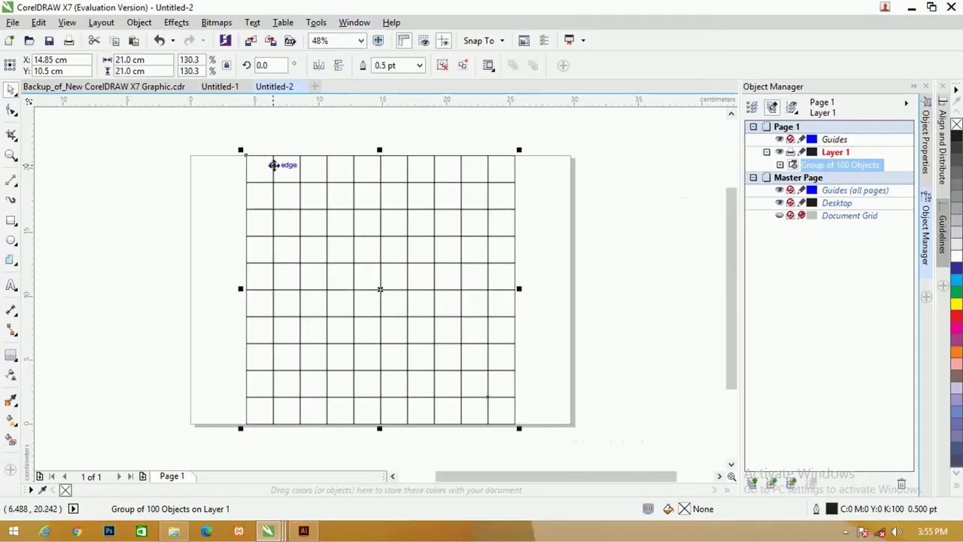
Move the grid group onto the master page's Guides (all pages) layer and lock that layer
left_click_drag(856, 190, 859, 192)
left_click(542, 178)
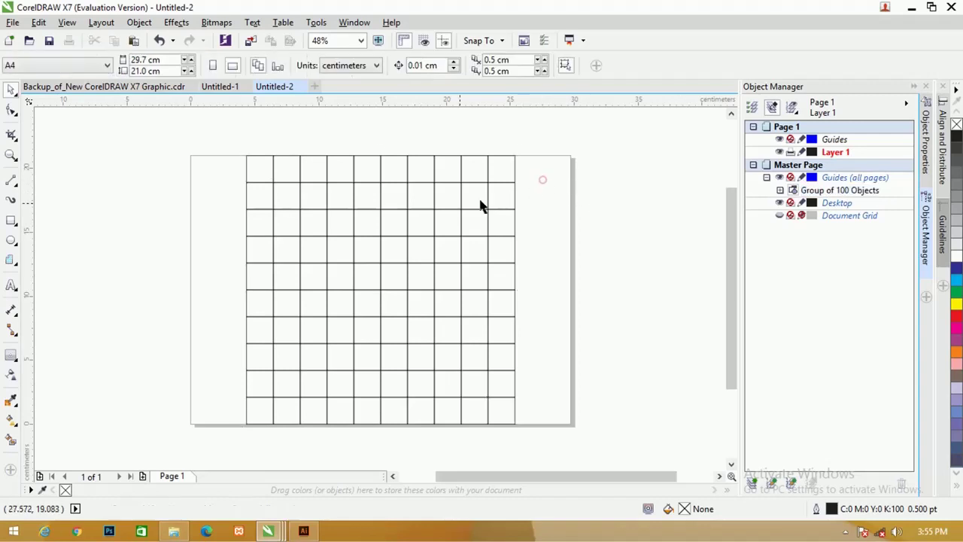
scroll(279, 215, "up", 3)
scroll(283, 220, "down", 3)
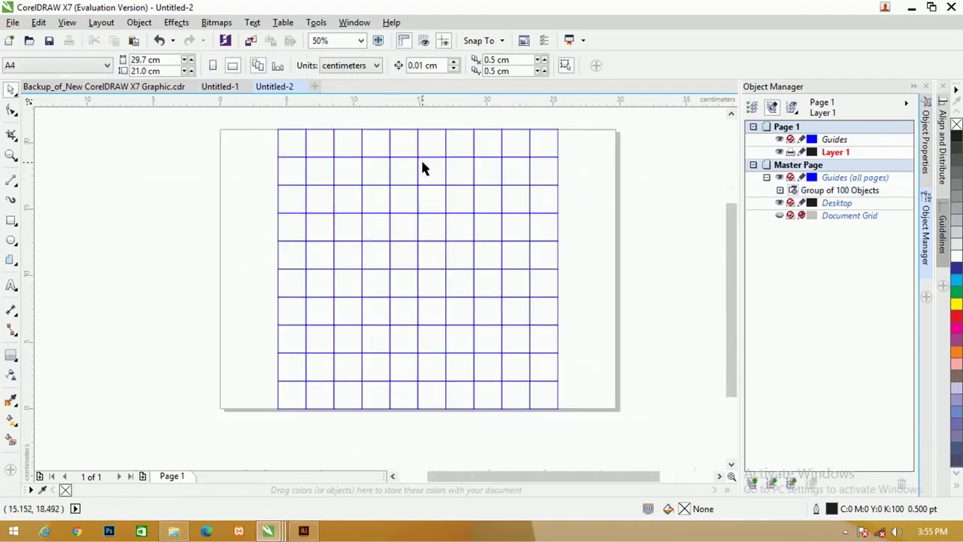
scroll(487, 143, "up", 3)
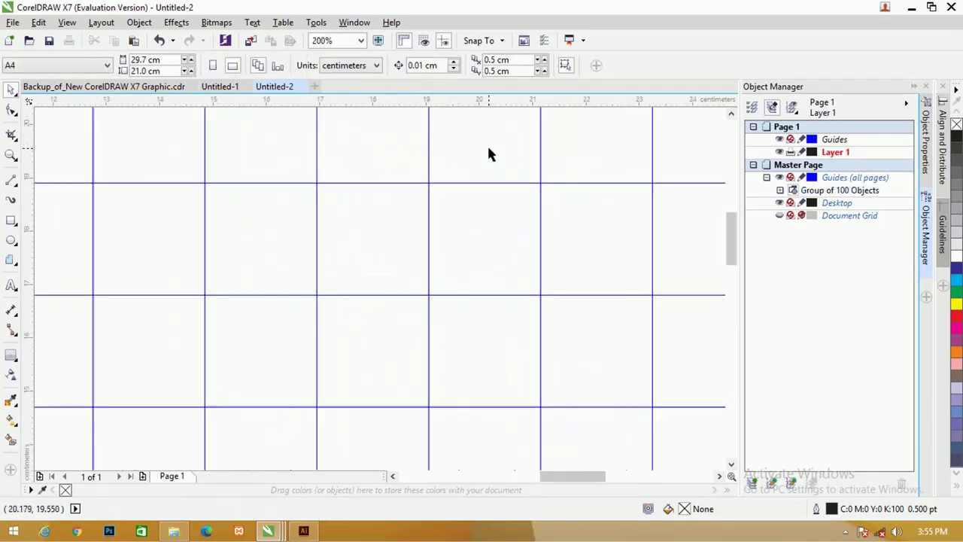
scroll(487, 144, "down", 2)
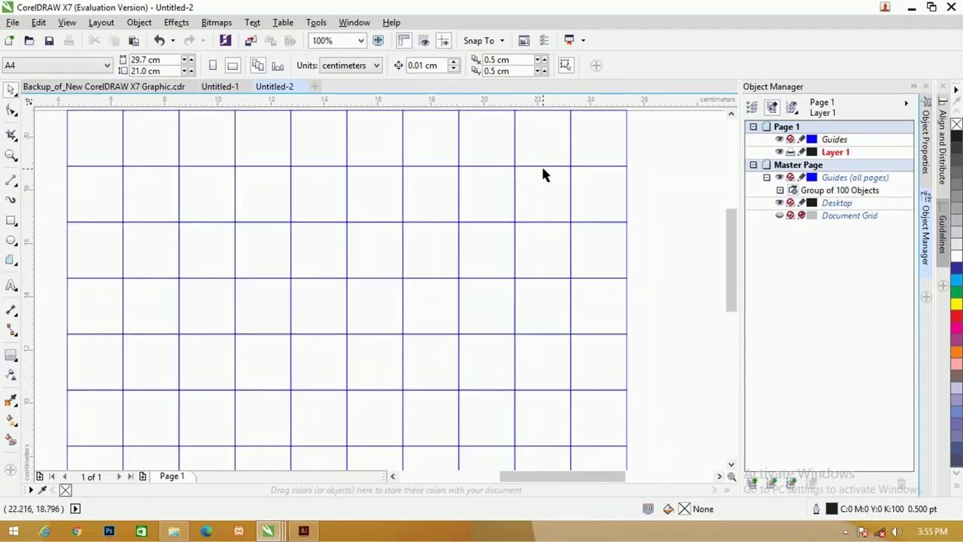
scroll(544, 173, "down", 1)
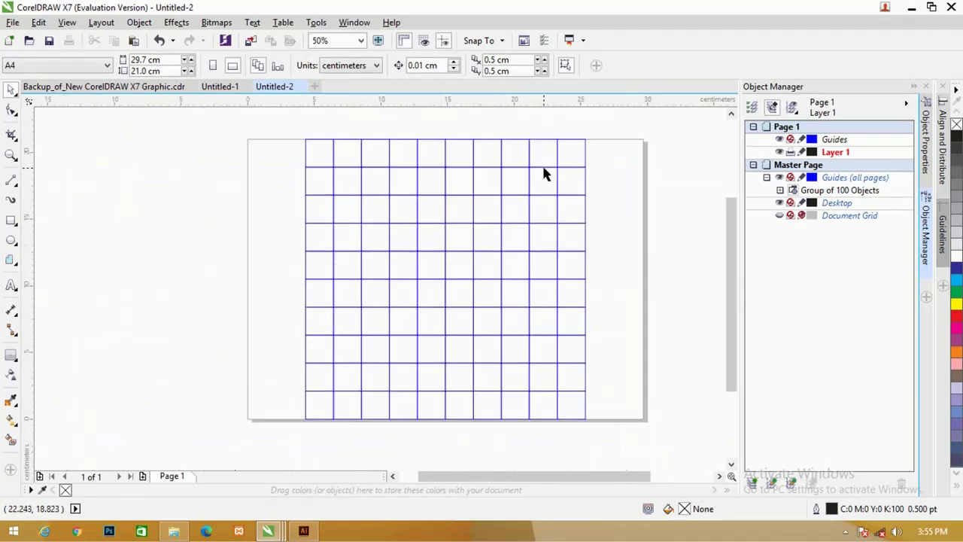
left_click(803, 179)
Draw a 6.3 cm circle from the centre of a grid cell, spanning three by three cells, and deselect it
scroll(361, 223, "up", 1)
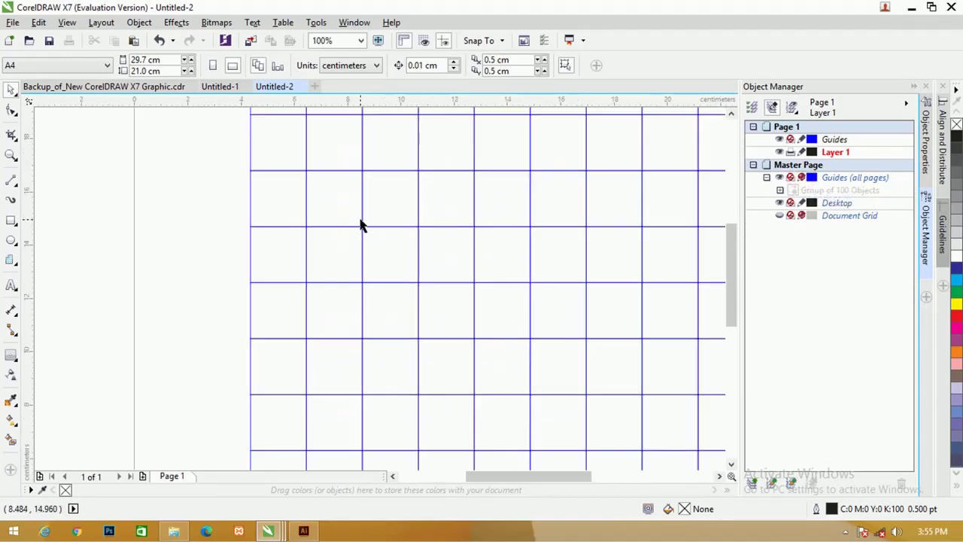
scroll(362, 223, "down", 1)
scroll(421, 224, "up", 1)
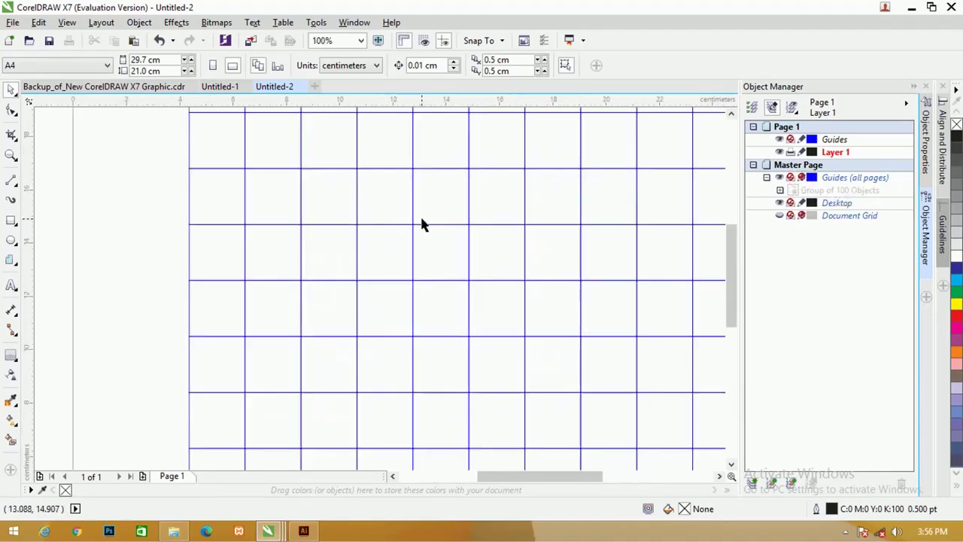
left_click(10, 240)
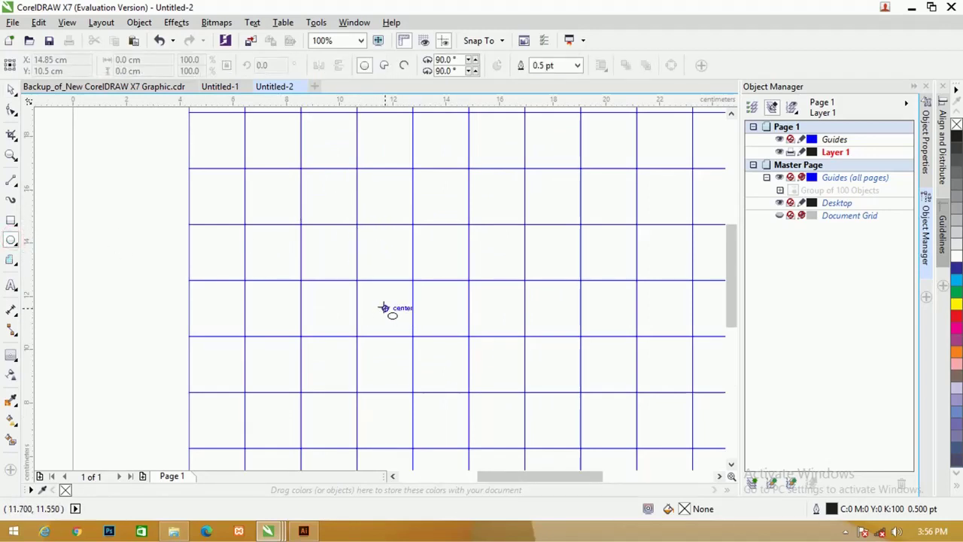
left_click_drag(383, 252, 460, 337)
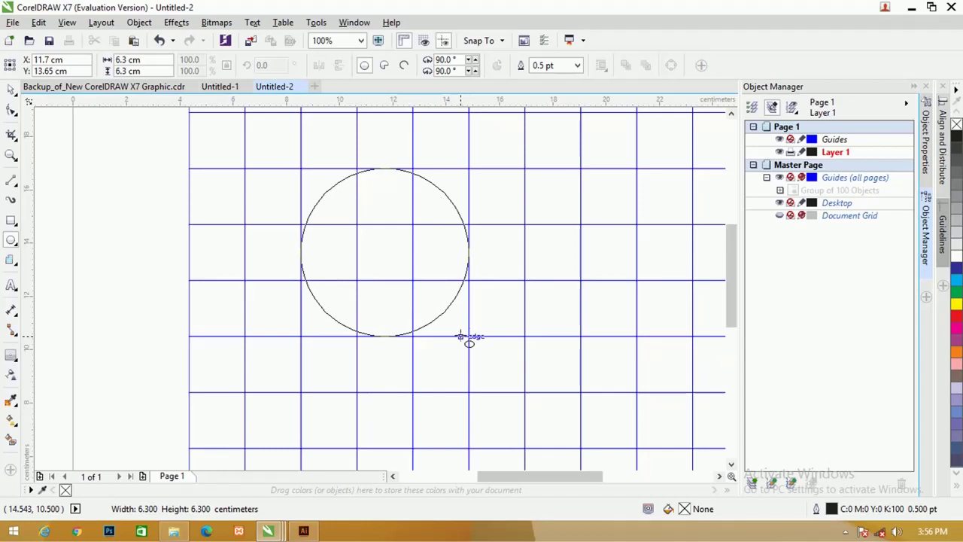
left_click_drag(461, 337, 468, 337)
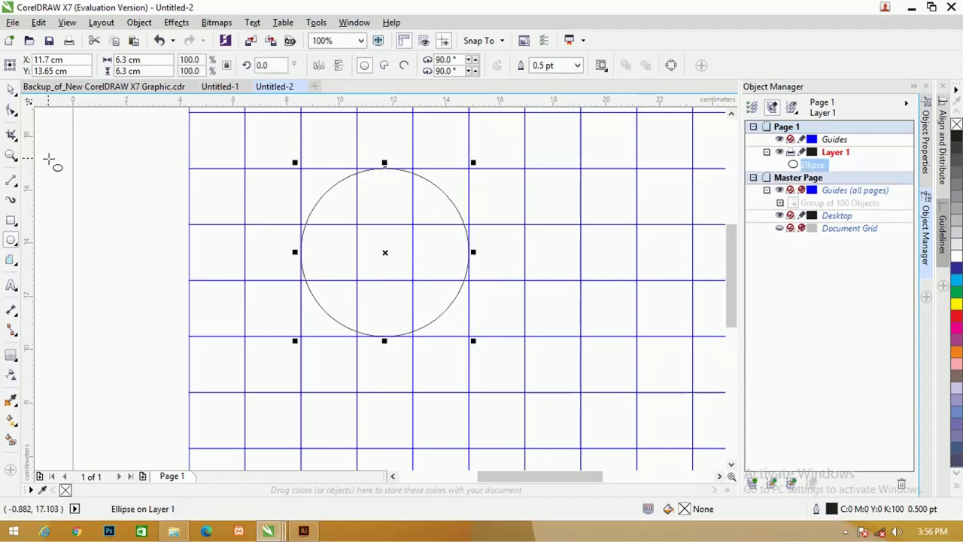
left_click(12, 91)
left_click(139, 193)
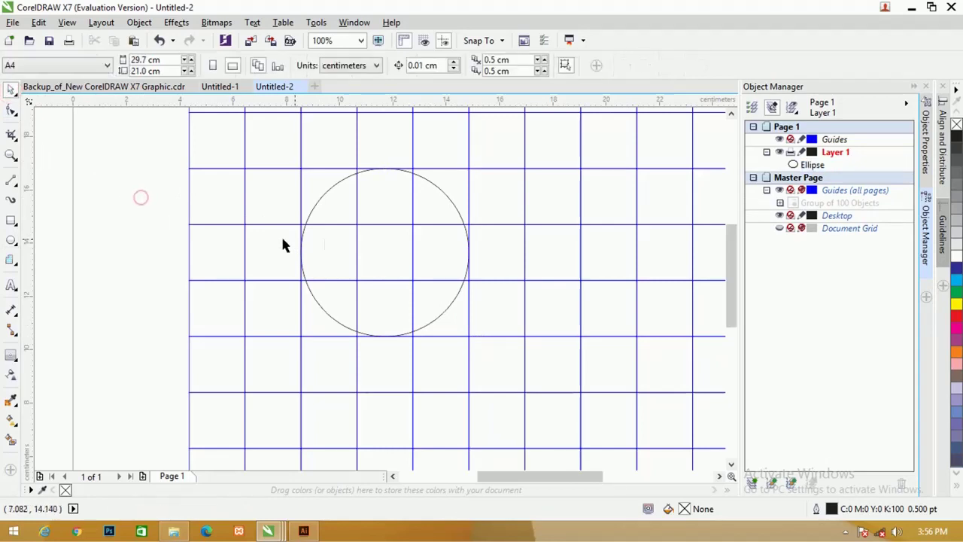
Duplicate the circle in place and scale the copy about its centre to 55%, about 3.46 cm across
left_click(444, 193)
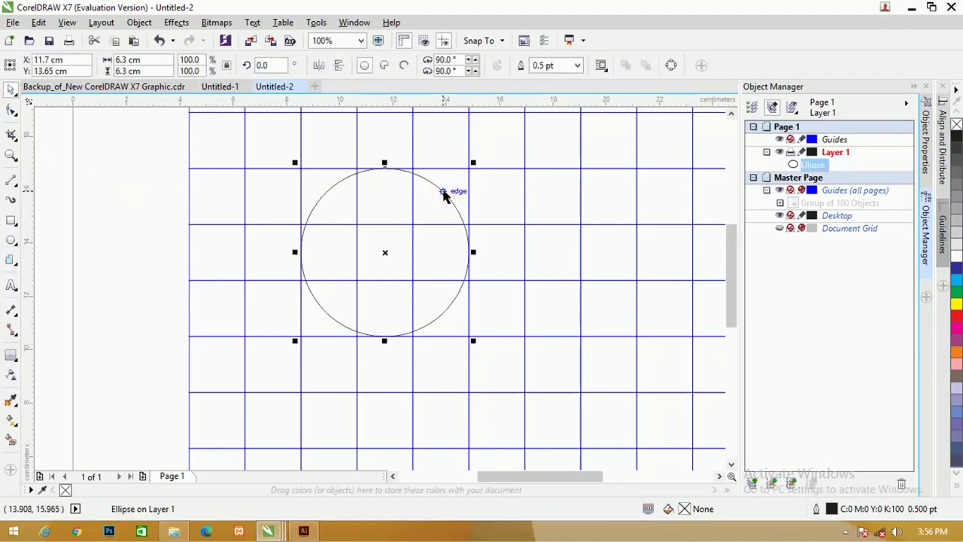
key("ctrl+c")
key("ctrl+v")
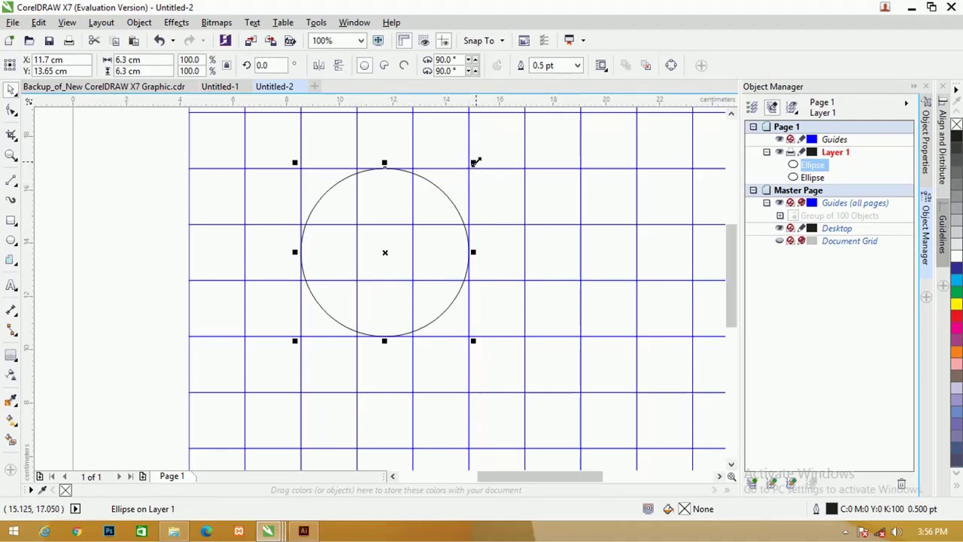
left_click_drag(474, 162, 438, 183)
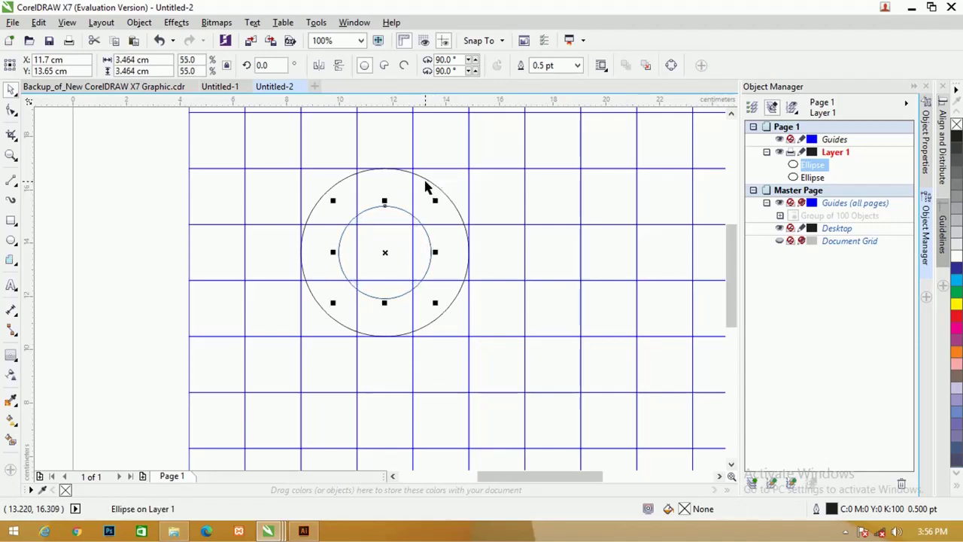
Copy both concentric circles to the right, nudging the copies to X 16.571 cm so each inner circle meets the opposite outer circle
left_click(426, 186, "shift")
left_click_drag(426, 182, 557, 176)
scroll(443, 245, "up", 5)
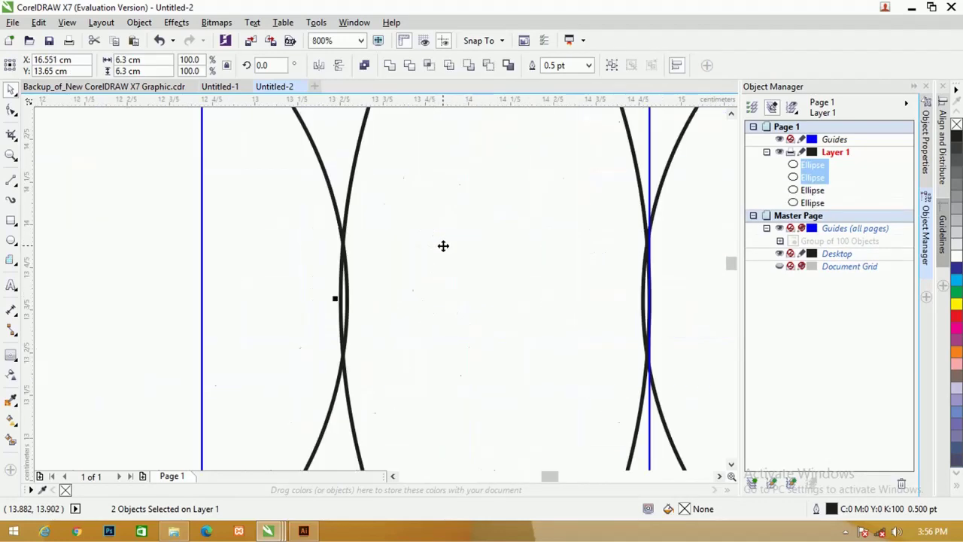
scroll(396, 243, "down", 2)
scroll(374, 246, "up", 2)
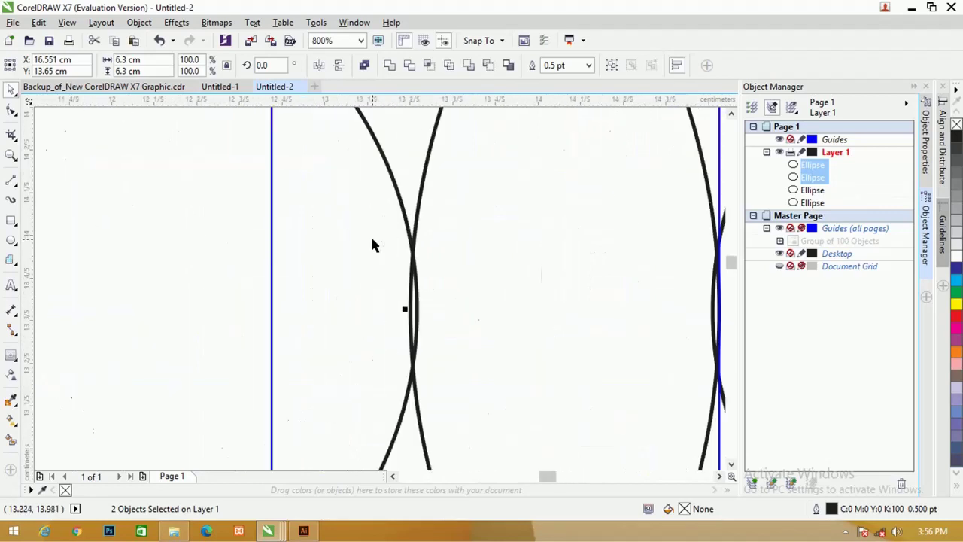
key("Right")
key("Right")
key("Right")
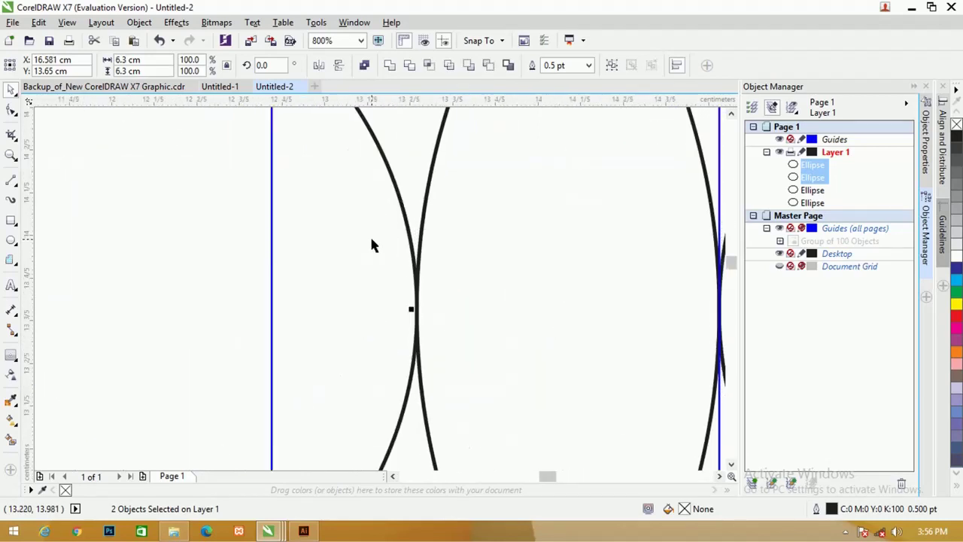
key("Right")
key("Left")
key("Left")
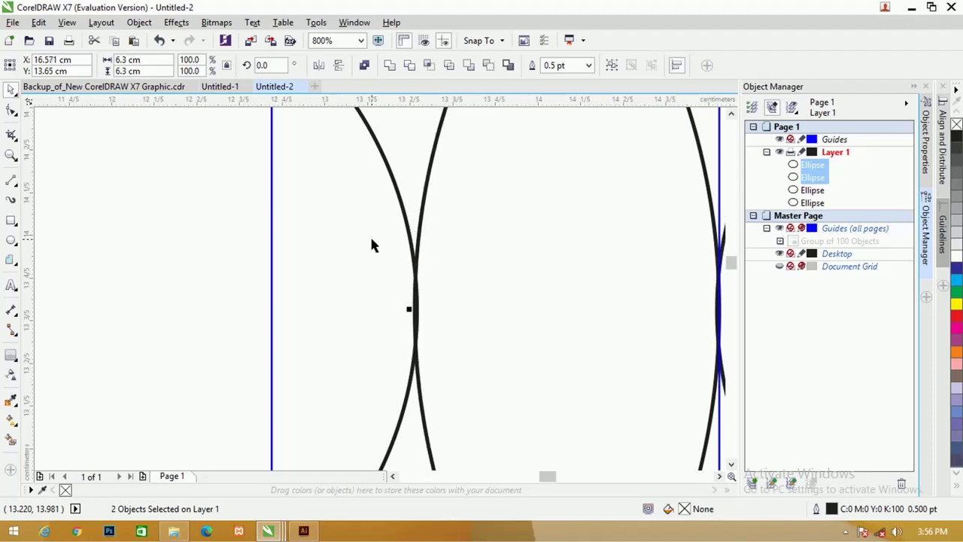
scroll(371, 244, "down", 3)
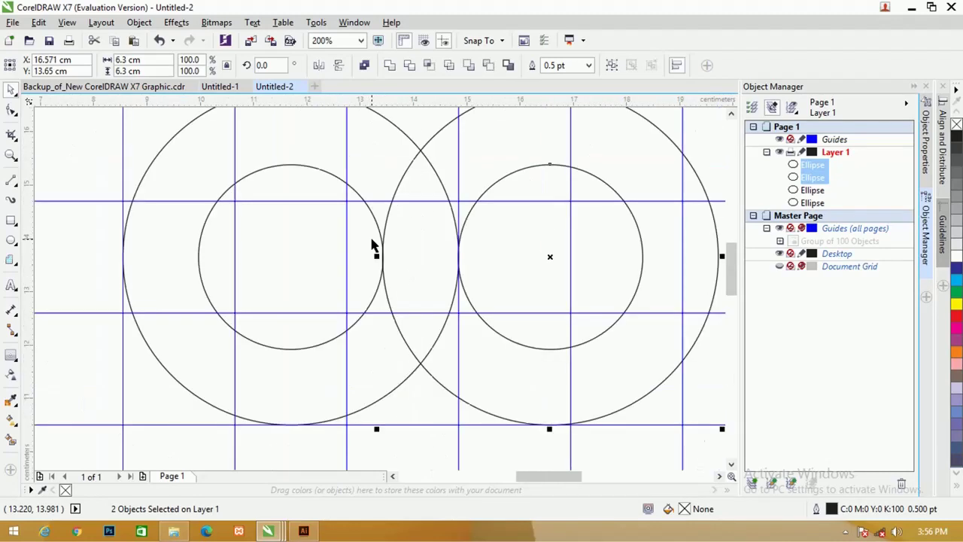
left_click(570, 192)
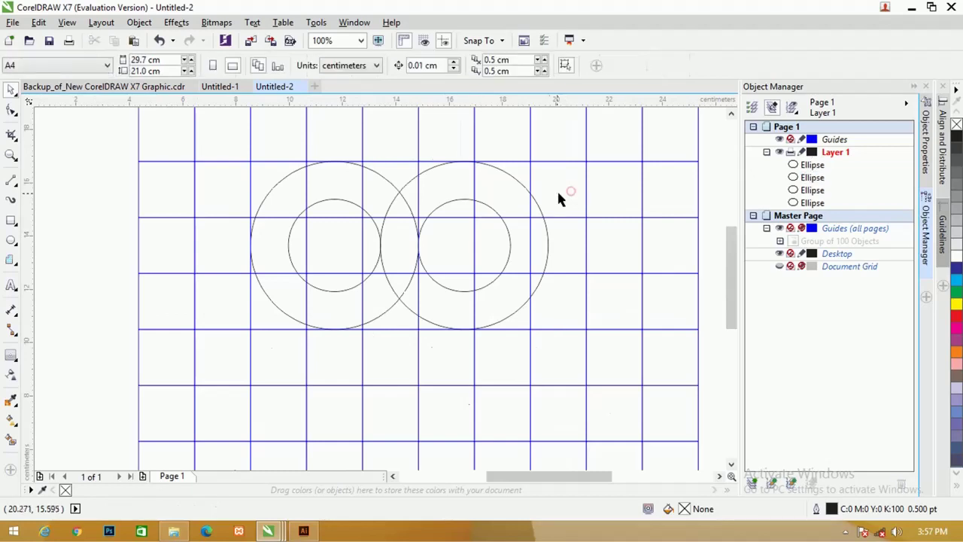
Duplicate the two large outer circles as a smaller pair, about 3.17 cm each, centred below the originals
left_click(518, 186)
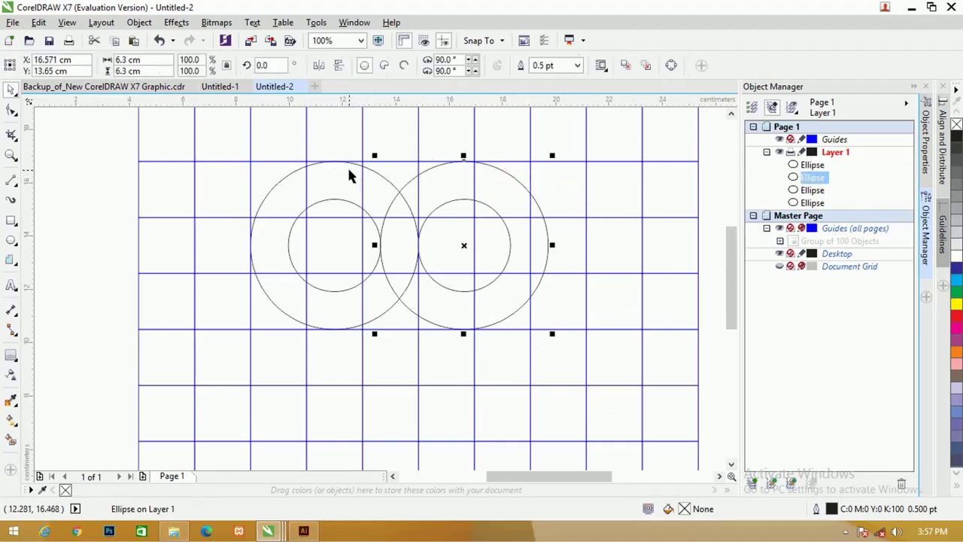
left_click(298, 172, "shift")
left_click_drag(295, 171, 245, 194)
key("Escape")
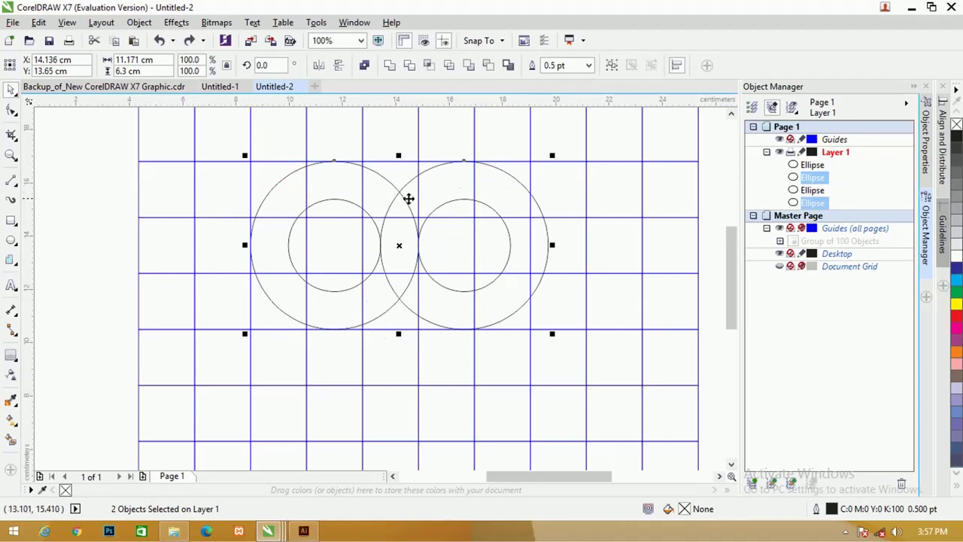
left_click_drag(554, 156, 476, 301)
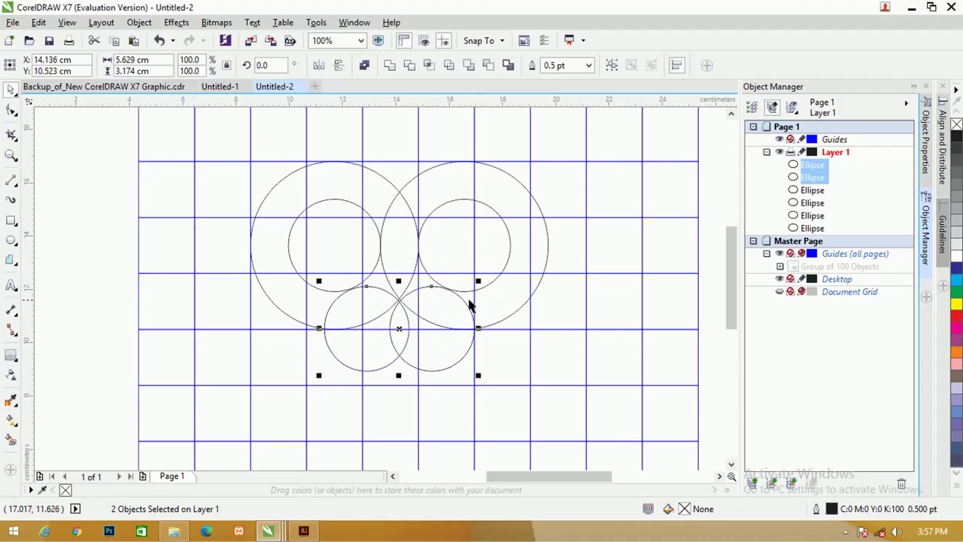
Move the small circle pair up to Y 10.633 cm so their upper crossing meets the large circles' lower crossing, and deselect it
key("z")
left_click_drag(362, 287, 474, 343)
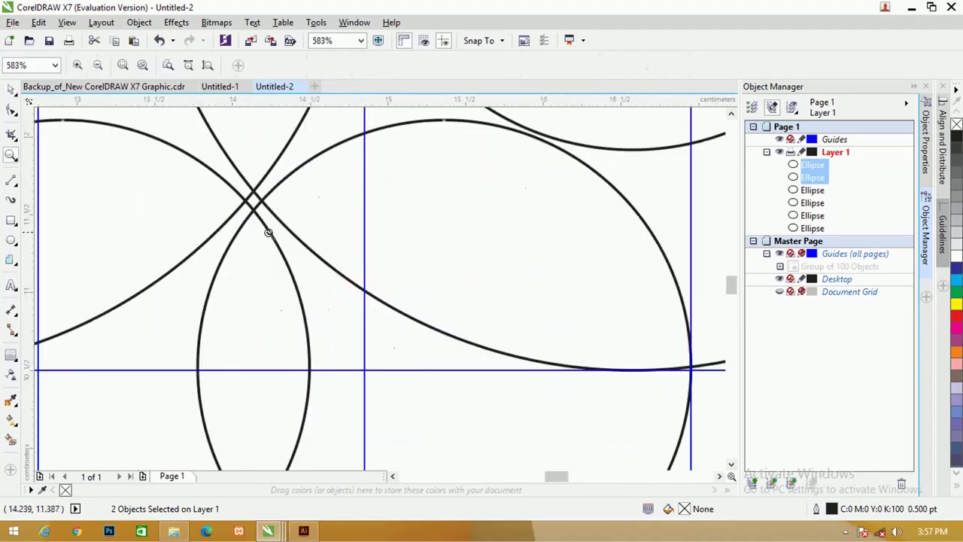
left_click(10, 90)
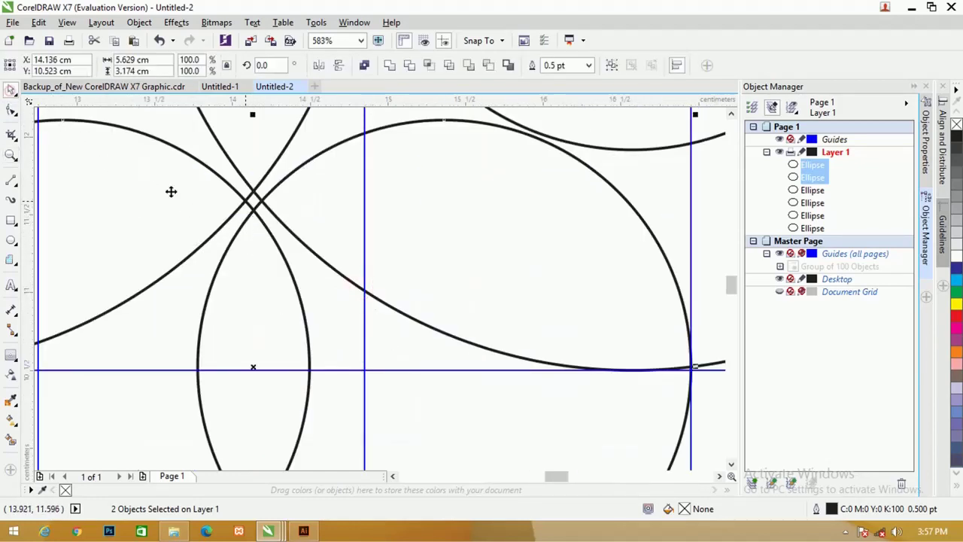
mouse_move(269, 208)
left_mouse_down()
mouse_move(256, 199)
mouse_move(269, 209)
left_mouse_up()
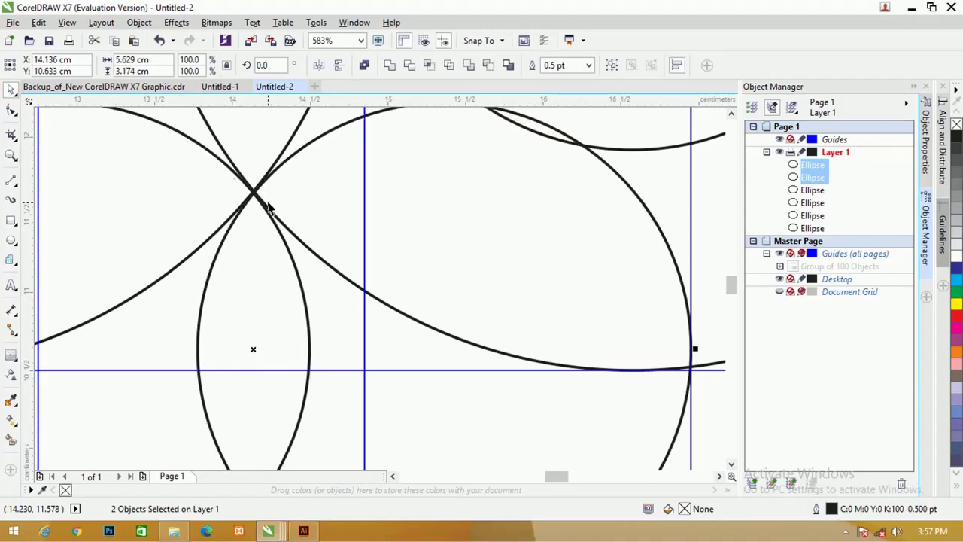
scroll(239, 189, "up", 6)
scroll(243, 192, "down", 8)
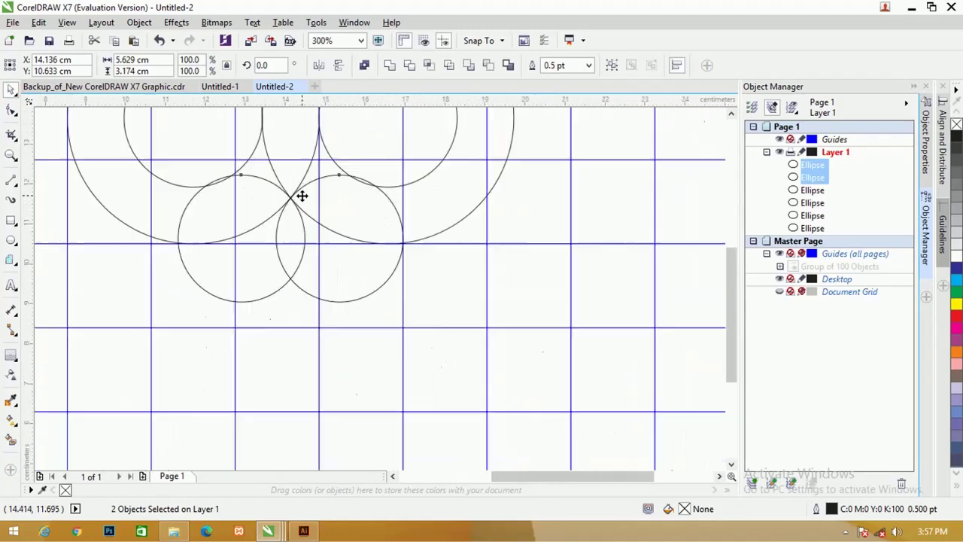
scroll(301, 196, "down", 3)
scroll(301, 189, "up", 1)
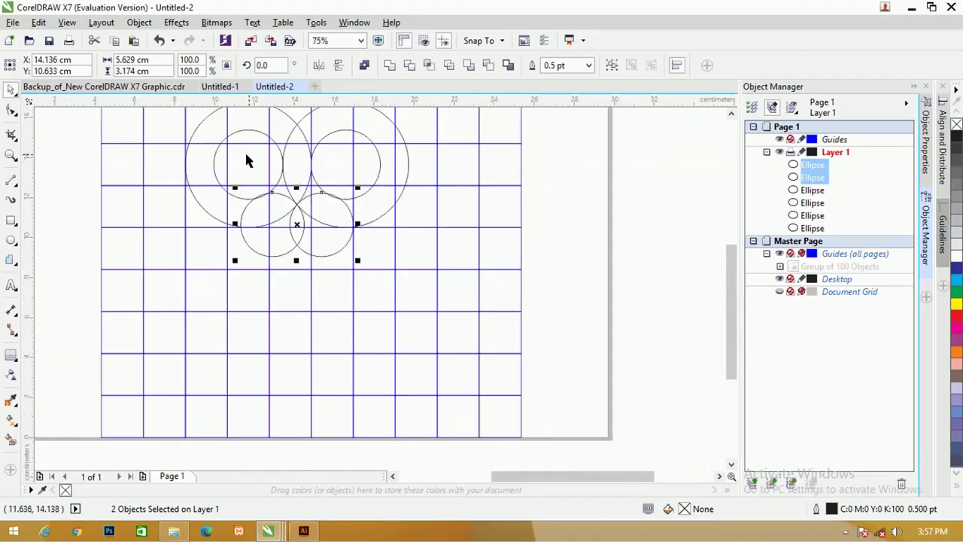
left_click(63, 168)
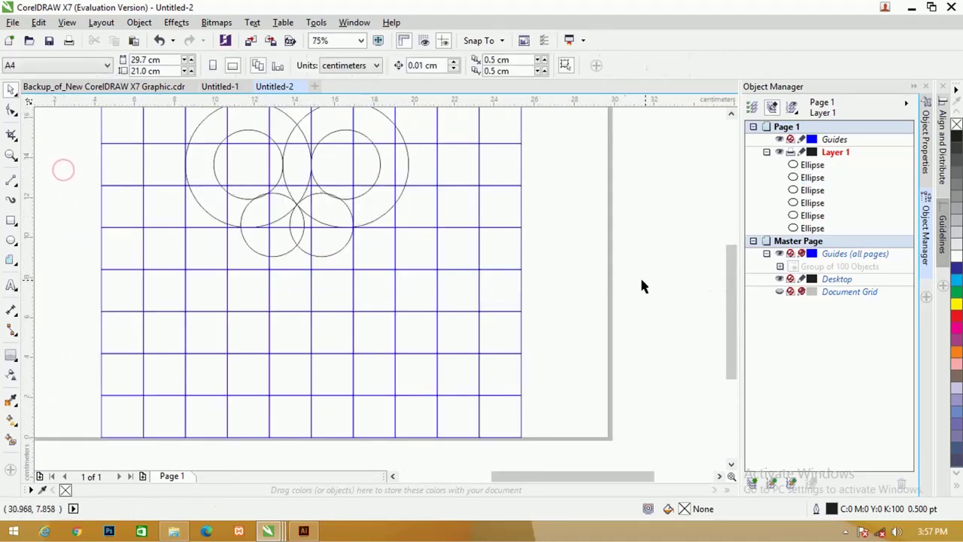
Draw a vertical straight line about 13.65 cm long through the overlap of the circles, near X 13.8 cm
scroll(732, 299, "up", 3)
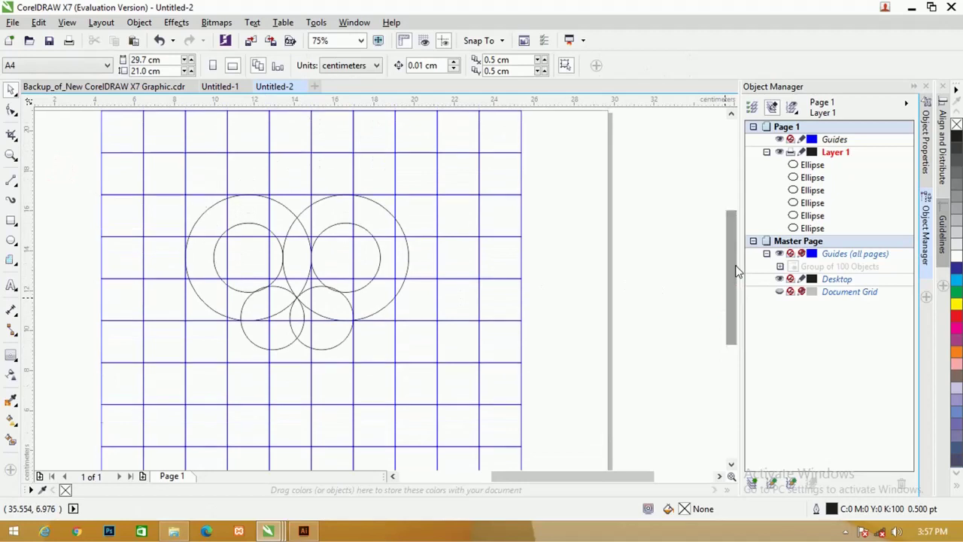
left_click(11, 180)
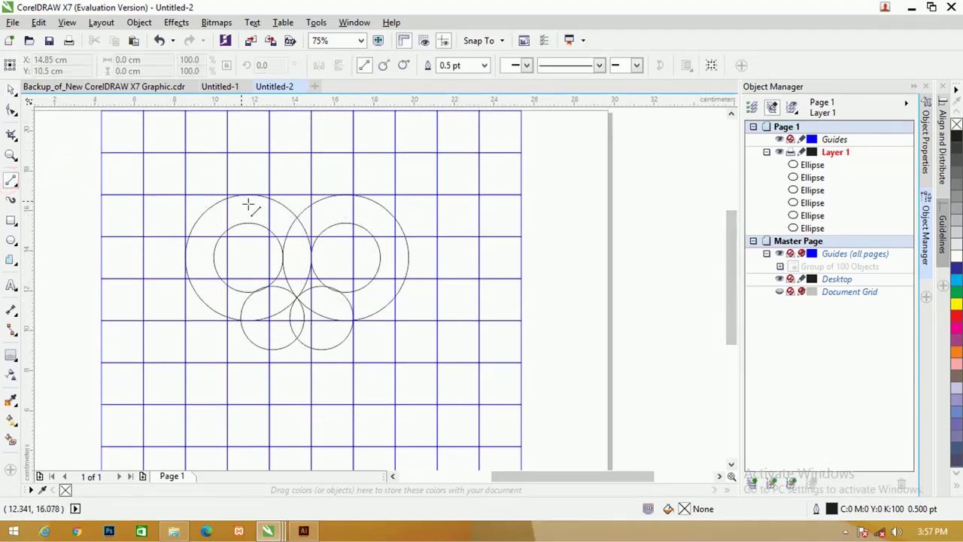
left_click_drag(290, 133, 290, 409)
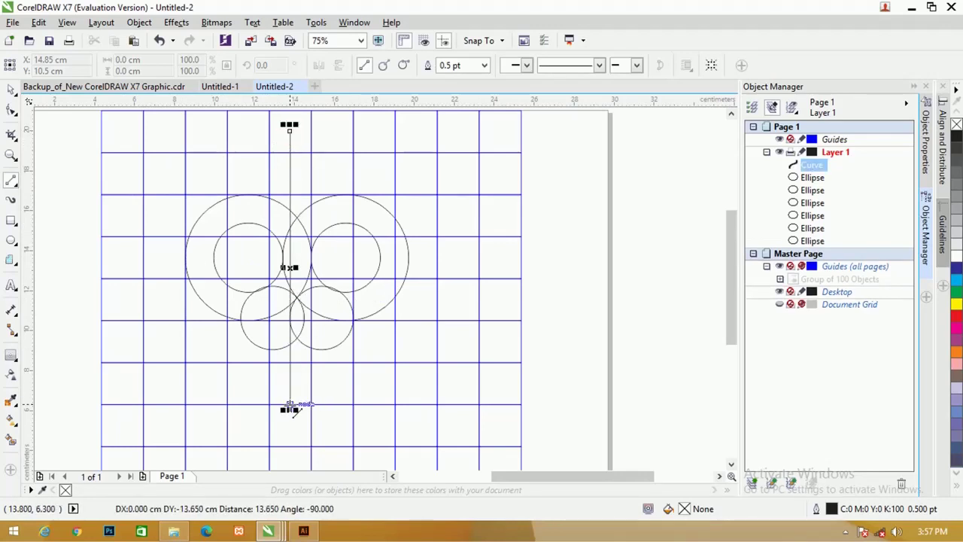
left_click(11, 89)
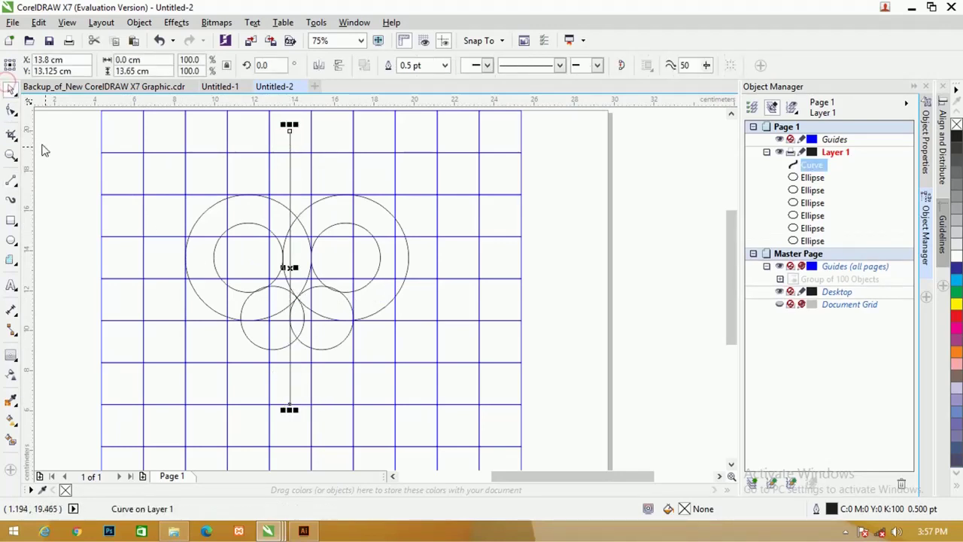
Group the six circles and align the vertical line to the group's horizontal centre
left_click_drag(55, 156, 462, 386)
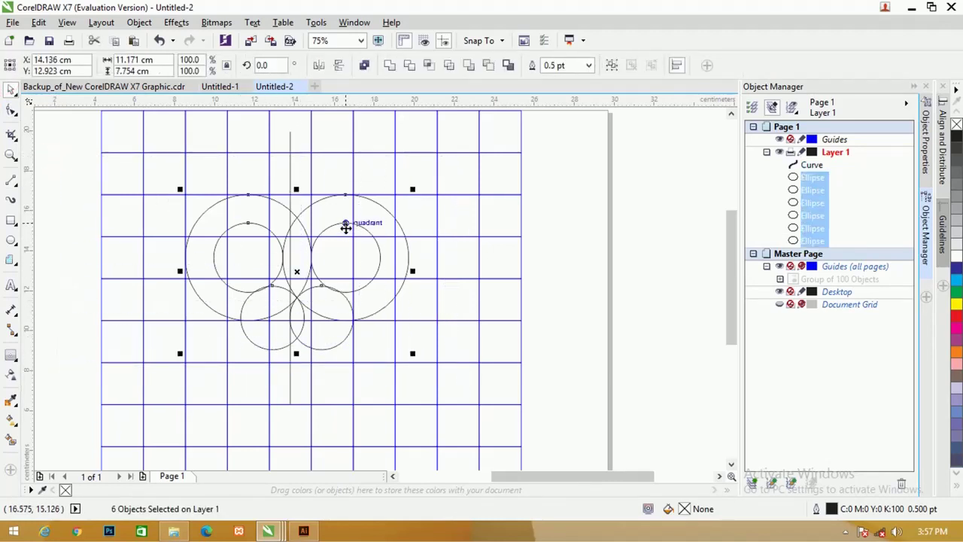
key("ctrl+g")
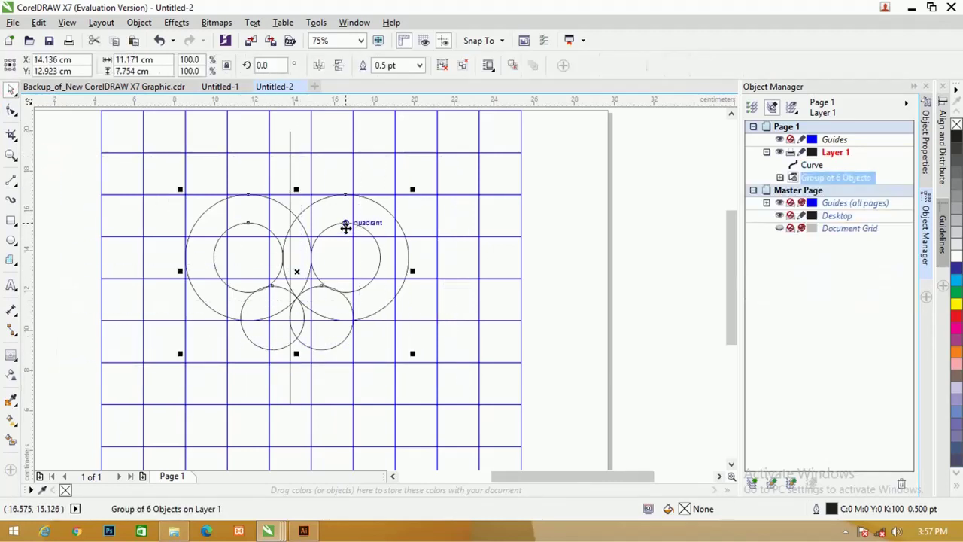
left_click(292, 160)
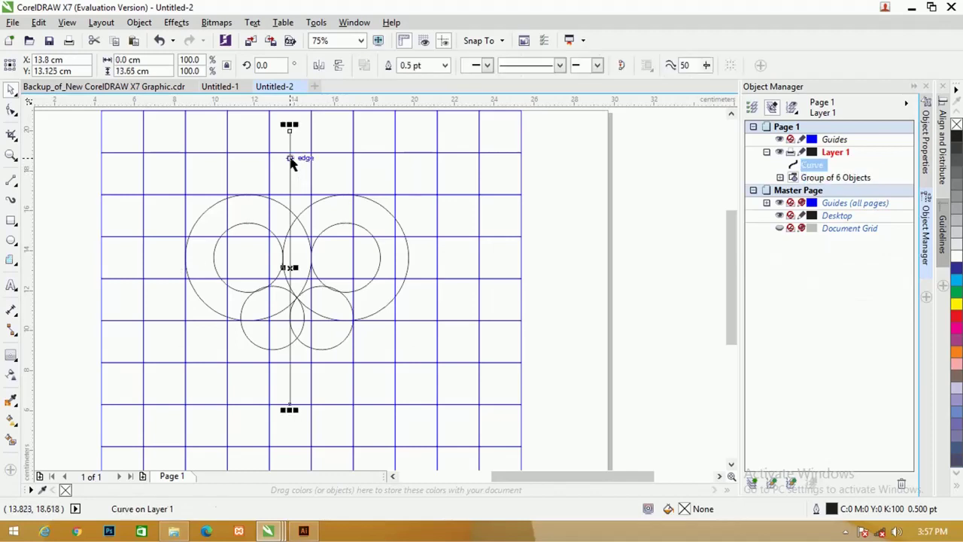
left_click(319, 204, "shift")
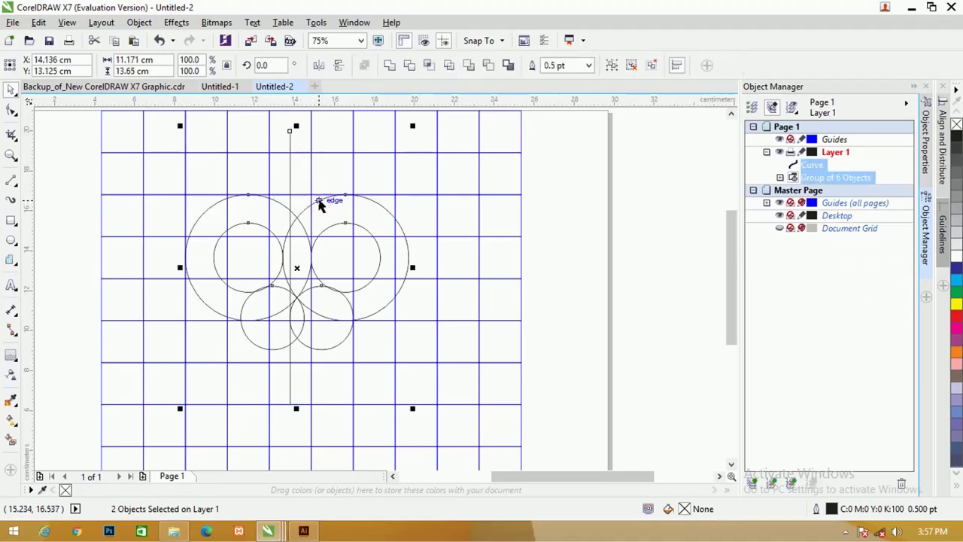
key("c")
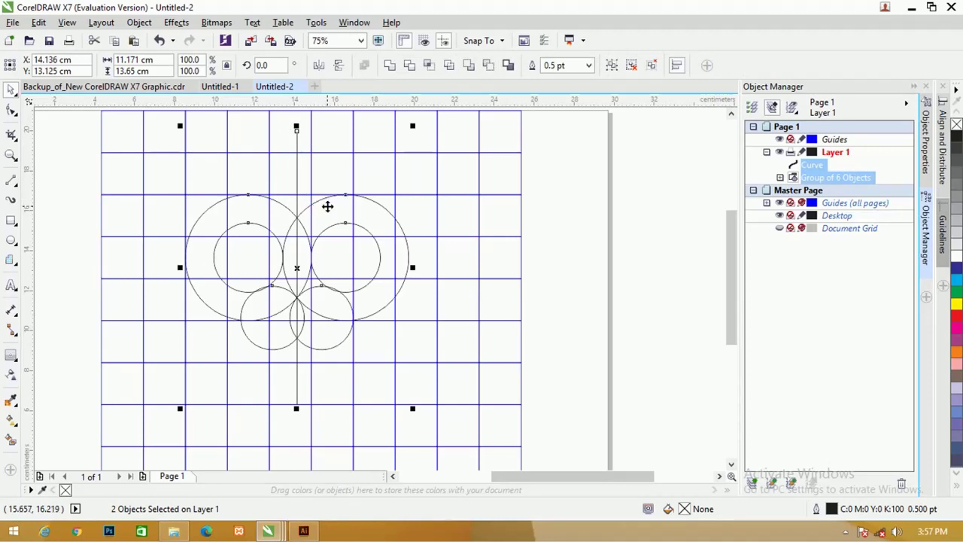
left_click(550, 169)
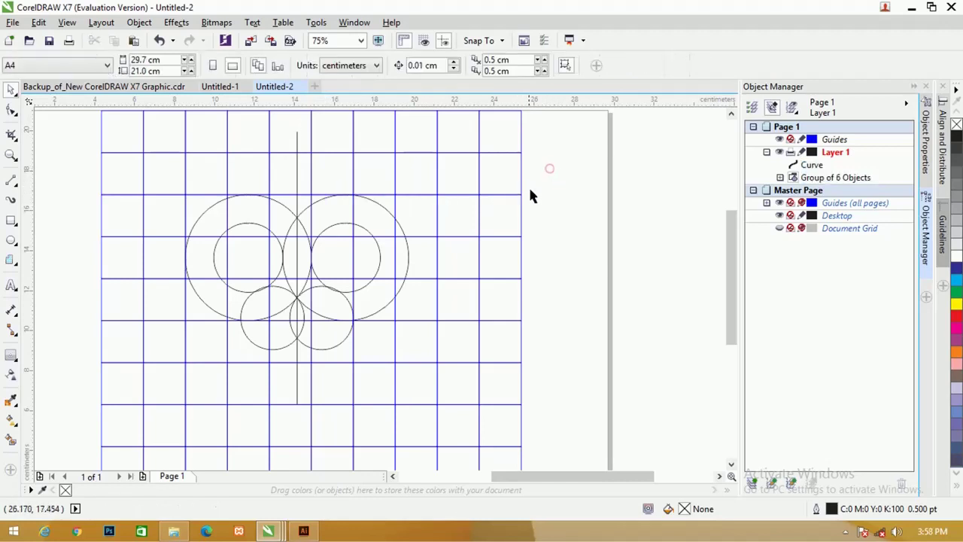
Create a horizontal copy of the vertical line rotated to 270° and stretch it about its centre to about 15.39 cm
left_click(297, 191)
scroll(291, 197, "up", 1)
scroll(294, 208, "down", 1)
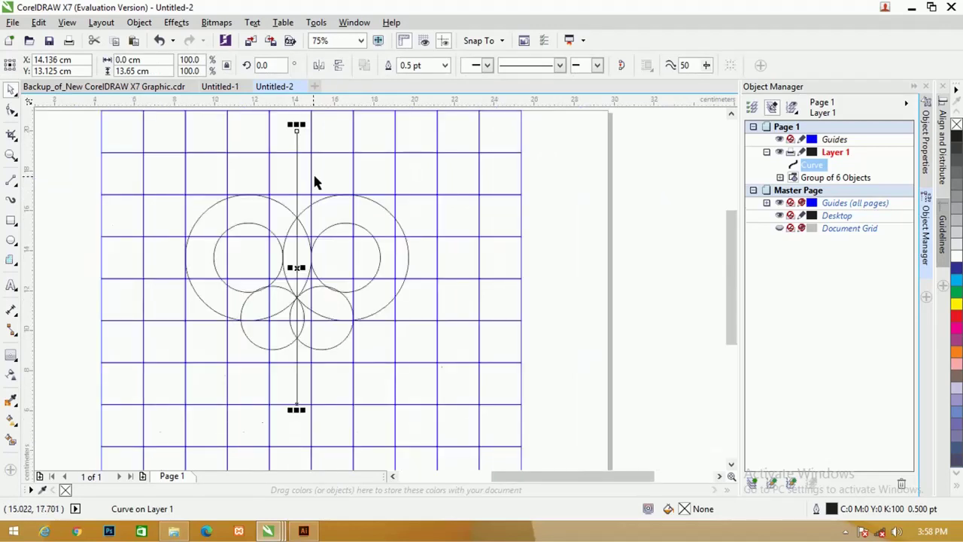
left_click(297, 167)
left_click_drag(298, 125, 396, 277)
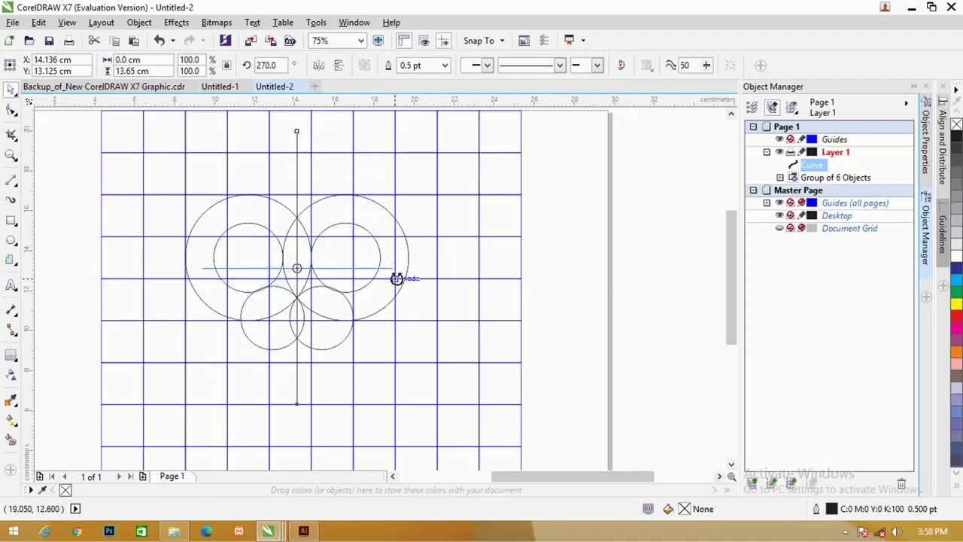
left_click(397, 278)
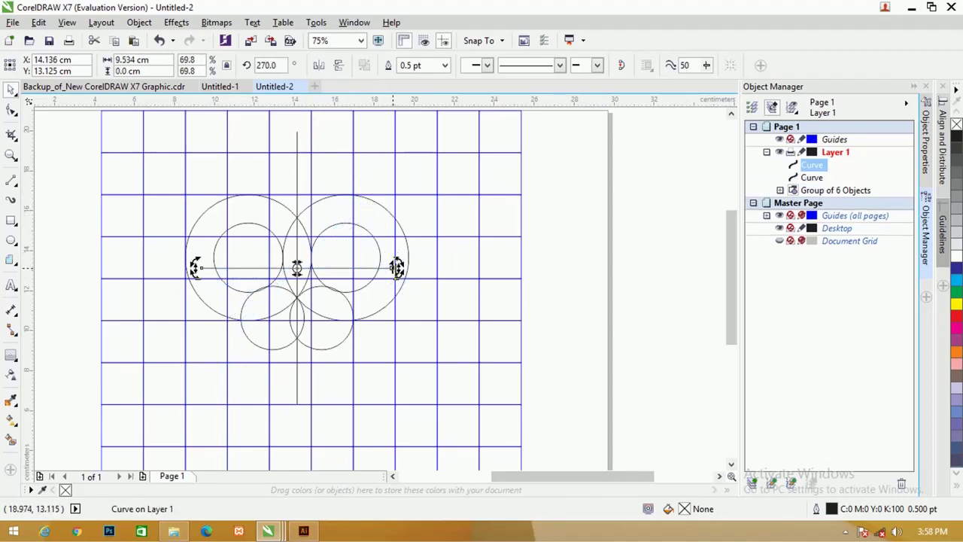
left_click(392, 270)
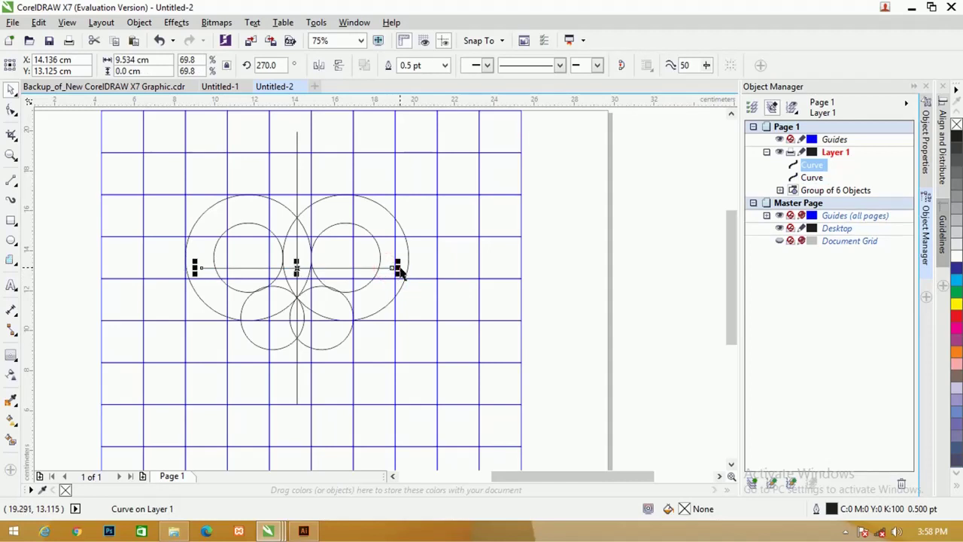
left_click_drag(397, 268, 457, 267)
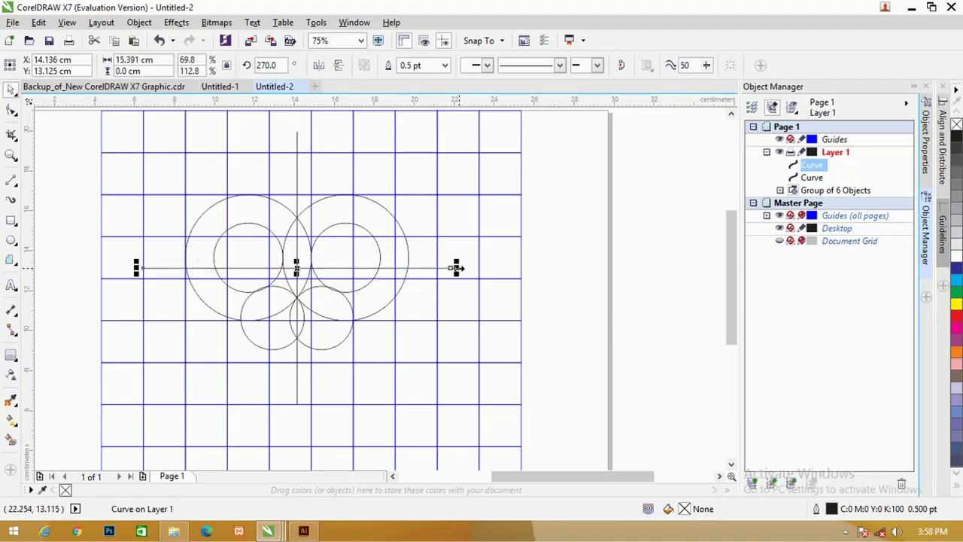
scroll(276, 260, "up", 1)
scroll(254, 251, "down", 1)
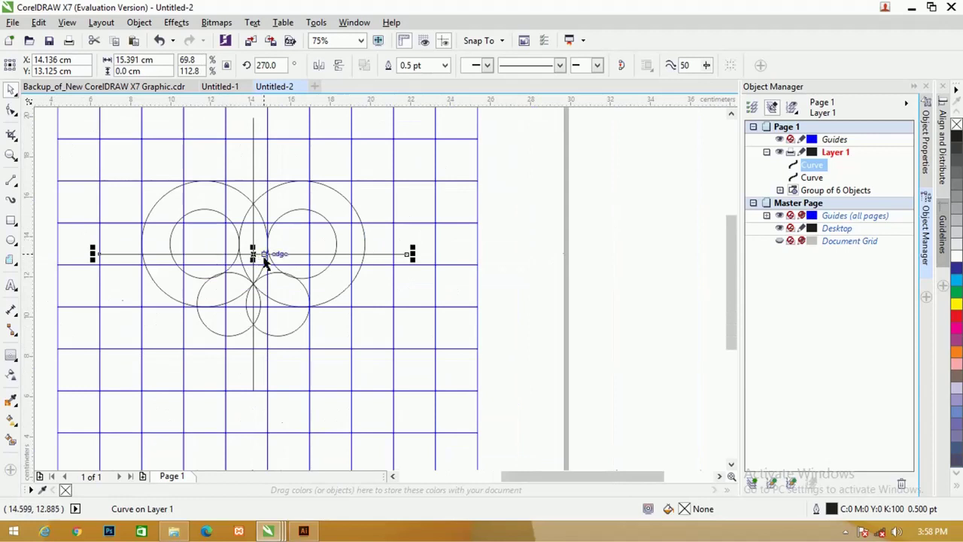
left_click(323, 216, "shift")
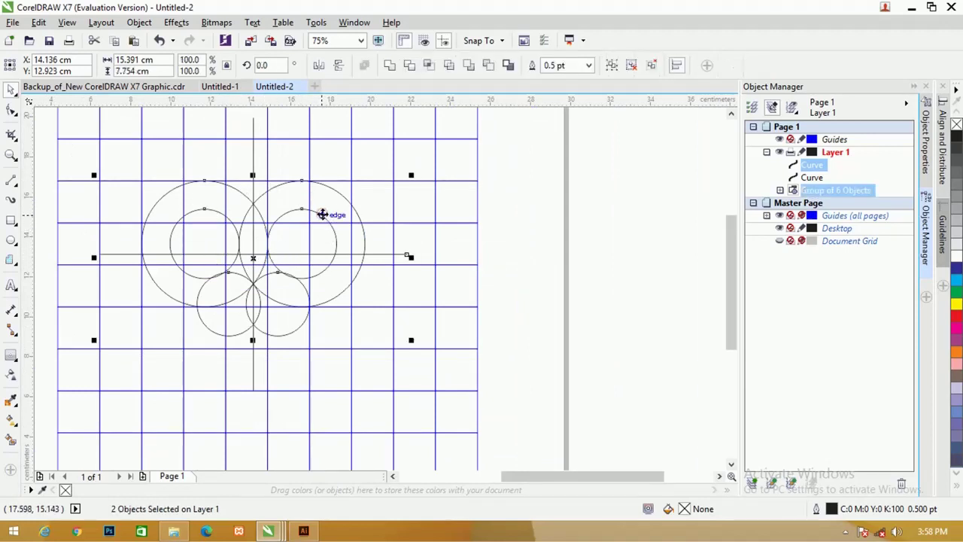
right_click(324, 214)
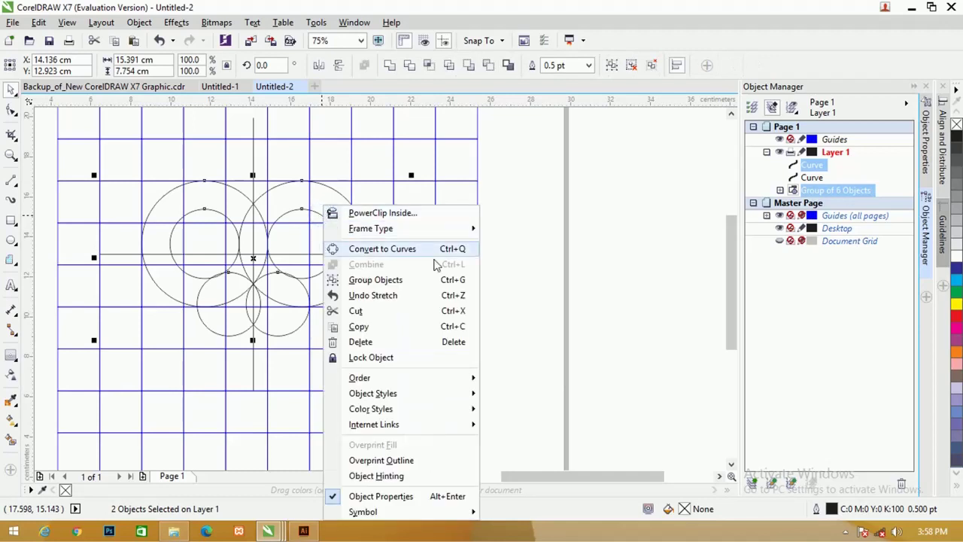
left_click(523, 182)
left_click(524, 184)
Ungroup the six circles and deselect them
left_click(329, 226)
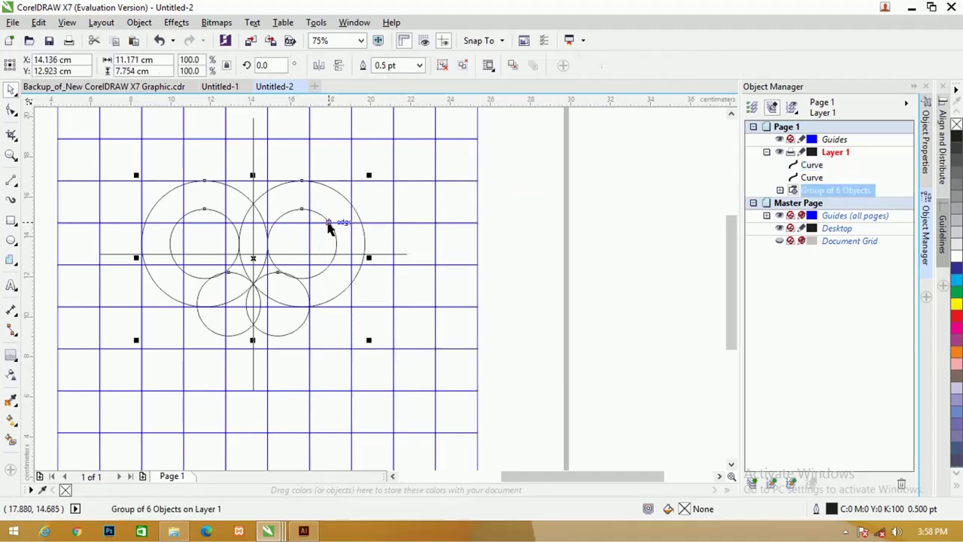
right_click(329, 224)
left_click(358, 244)
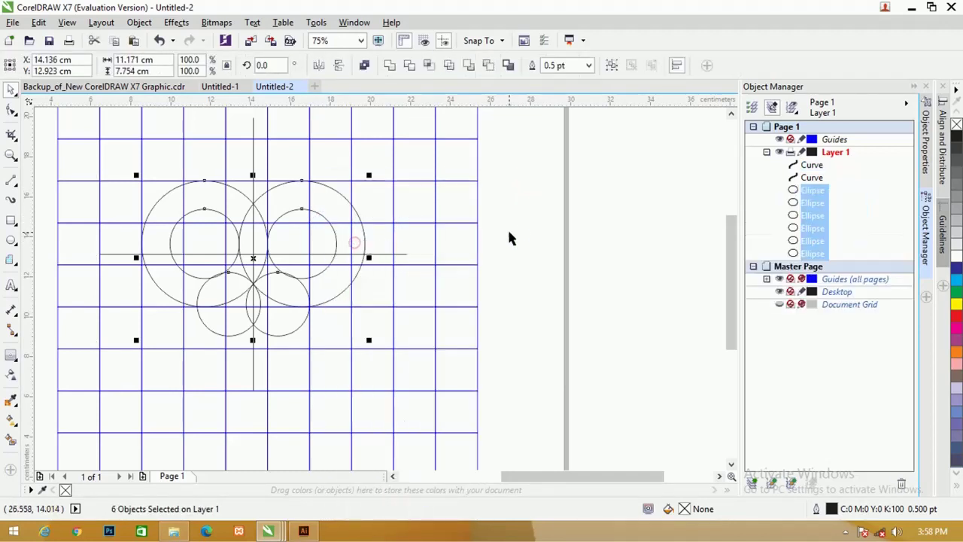
left_click(530, 214)
Align the horizontal line vertically to the centre of the right inner circle, then deselect both
left_click(404, 256)
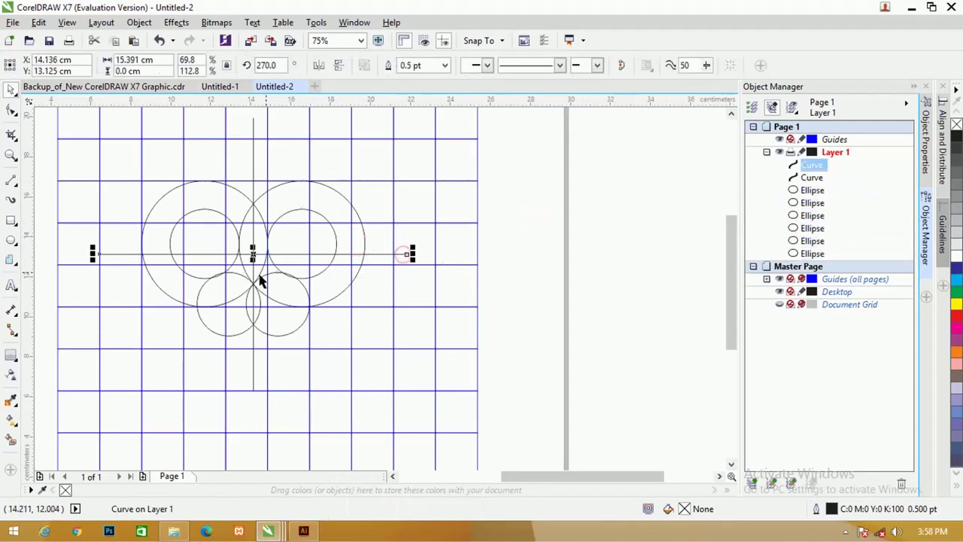
left_click(325, 222, "shift")
key("e")
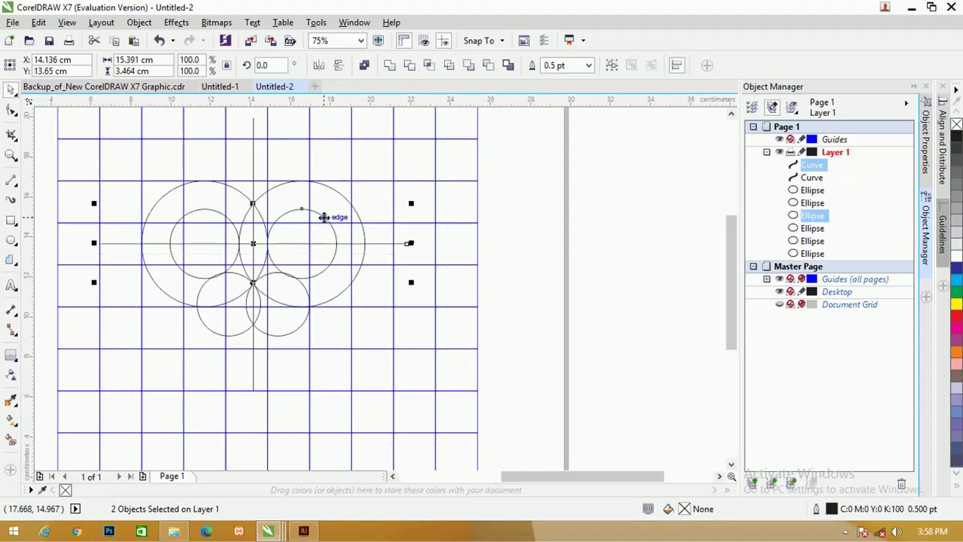
left_click(628, 202)
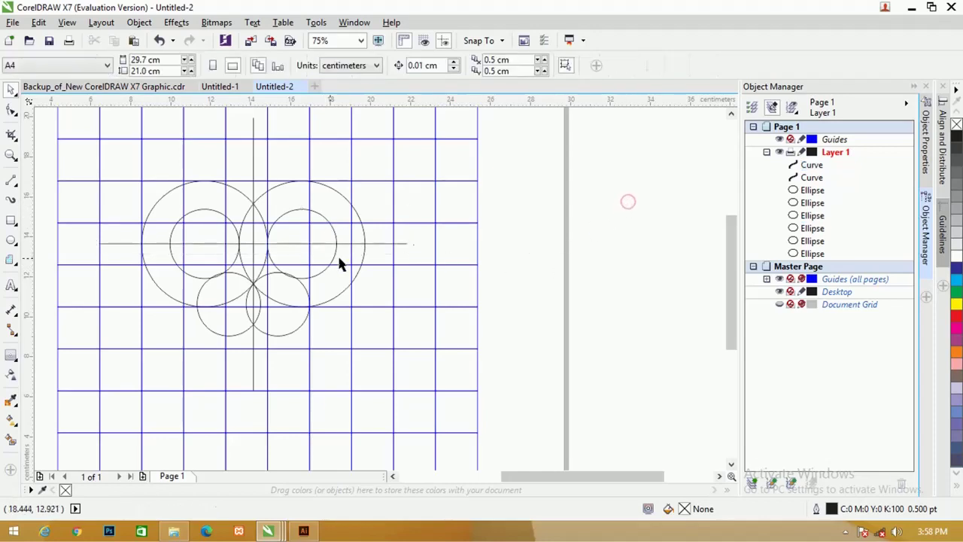
Tilt the horizontal line about its centre to a rotation of about 290.4°, send it behind the circles and deselect it
scroll(239, 264, "up", 2)
scroll(240, 263, "down", 2)
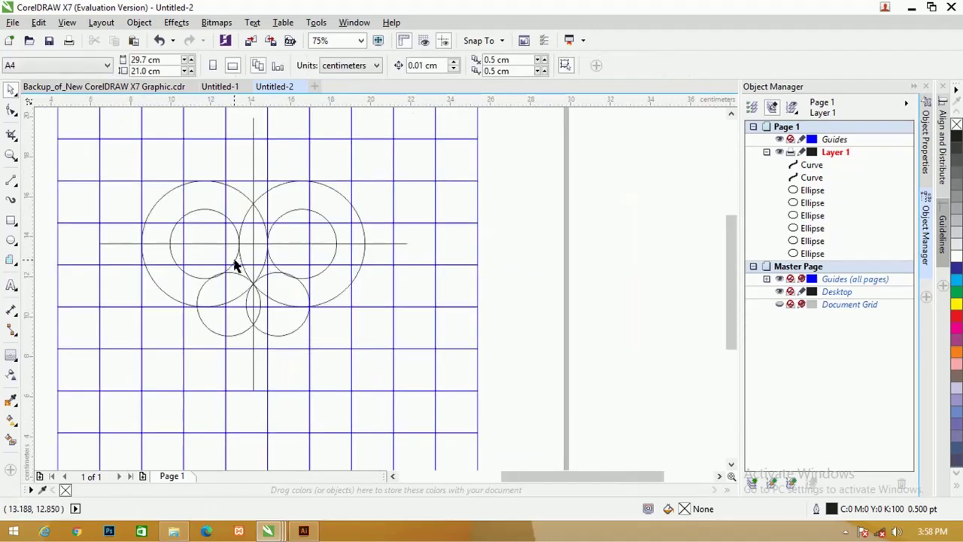
left_click(386, 247)
left_click(400, 243)
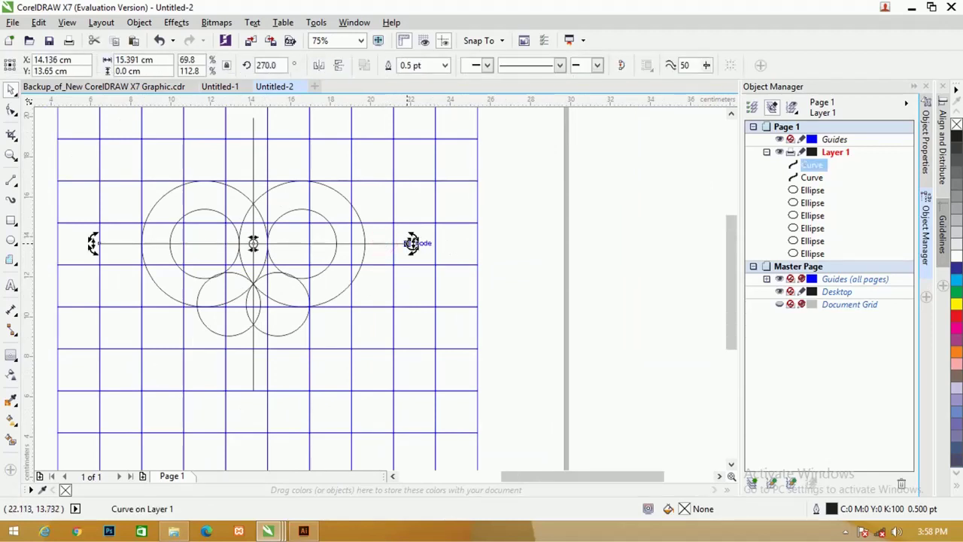
left_click_drag(412, 243, 384, 191)
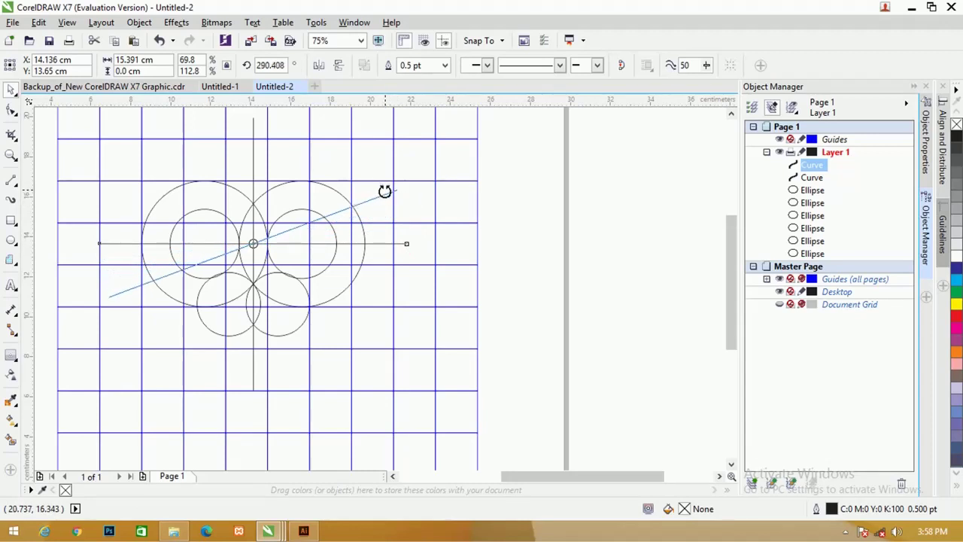
left_click_drag(385, 191, 384, 191)
scroll(316, 226, "up", 2)
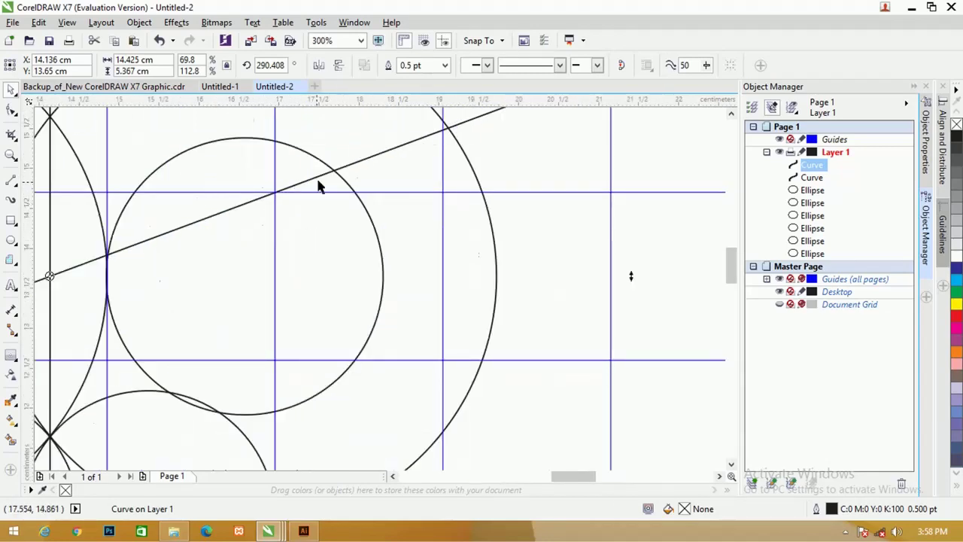
scroll(309, 198, "down", 2)
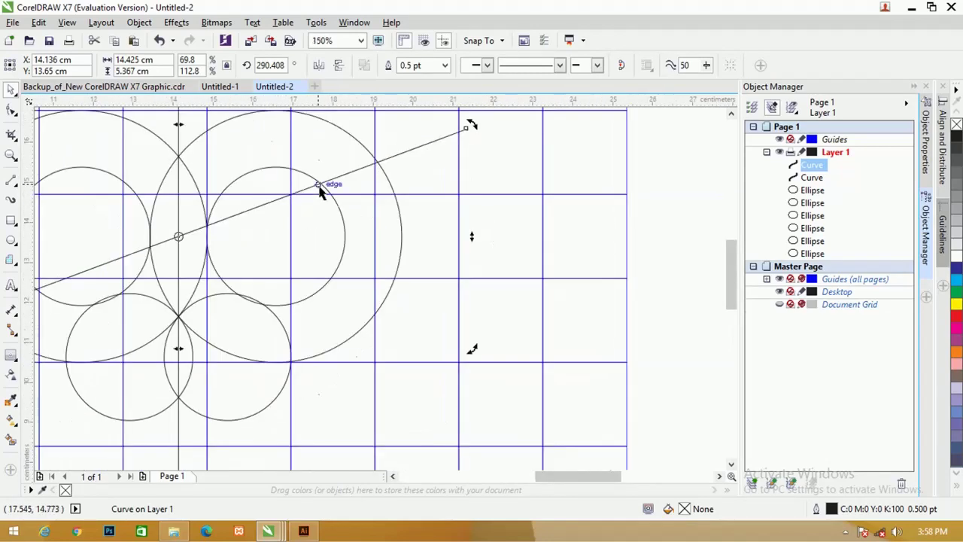
key("Escape")
scroll(329, 231, "down", 2)
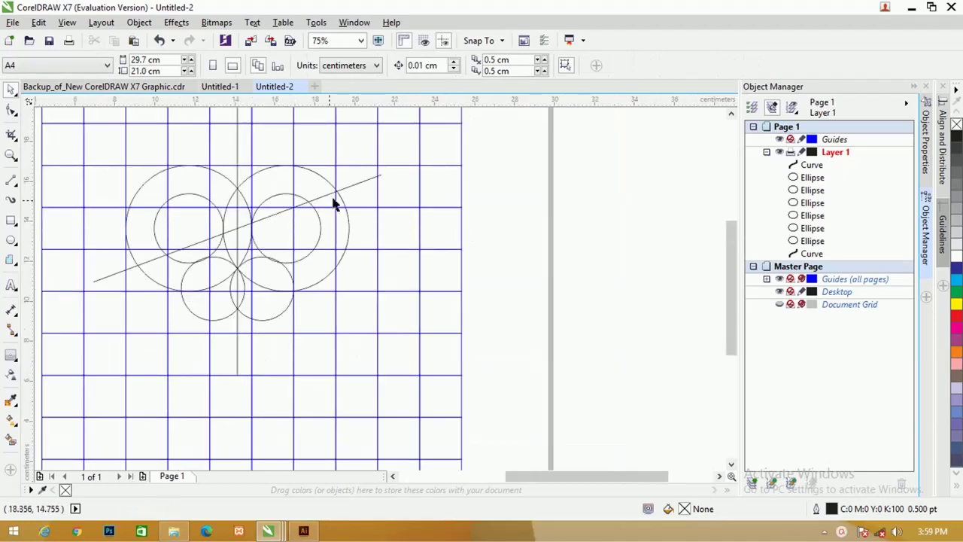
Duplicate the tilted line in place and mirror the copy horizontally so the two lines cross at the centre
left_click(354, 188)
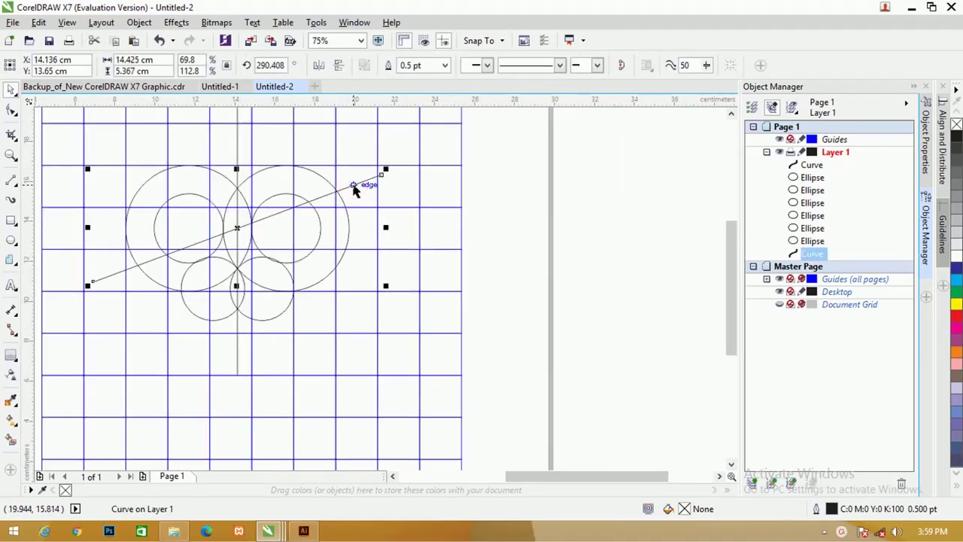
key("ctrl+f")
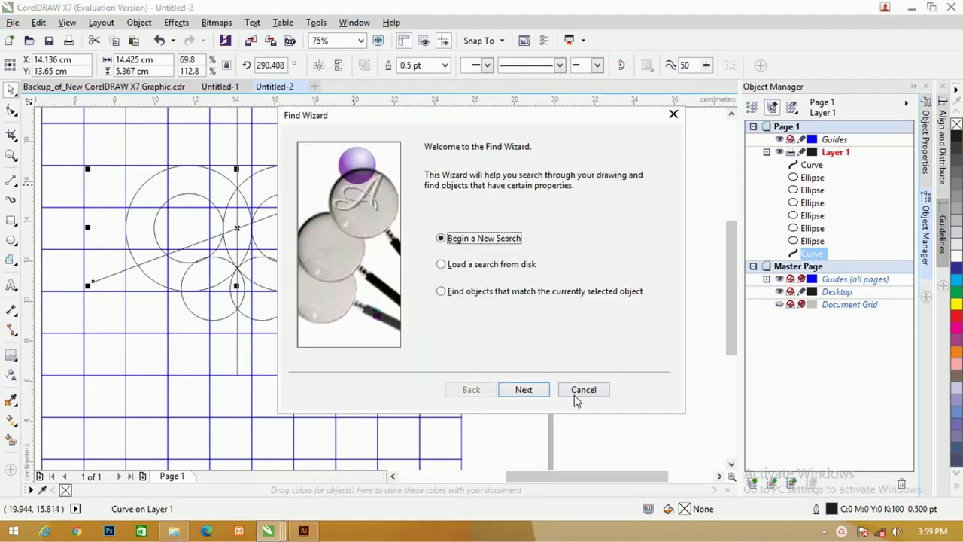
left_click(580, 392)
key("ctrl+v")
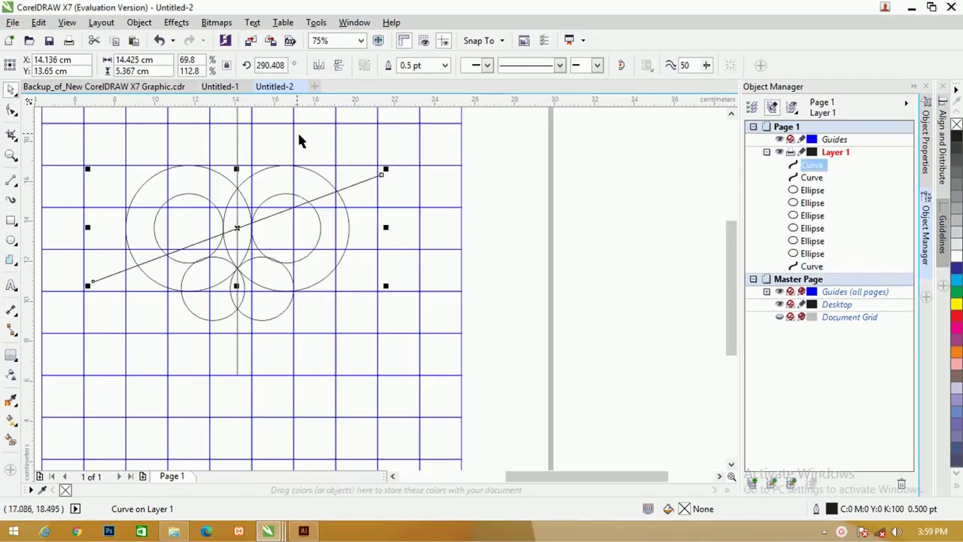
left_click(319, 67)
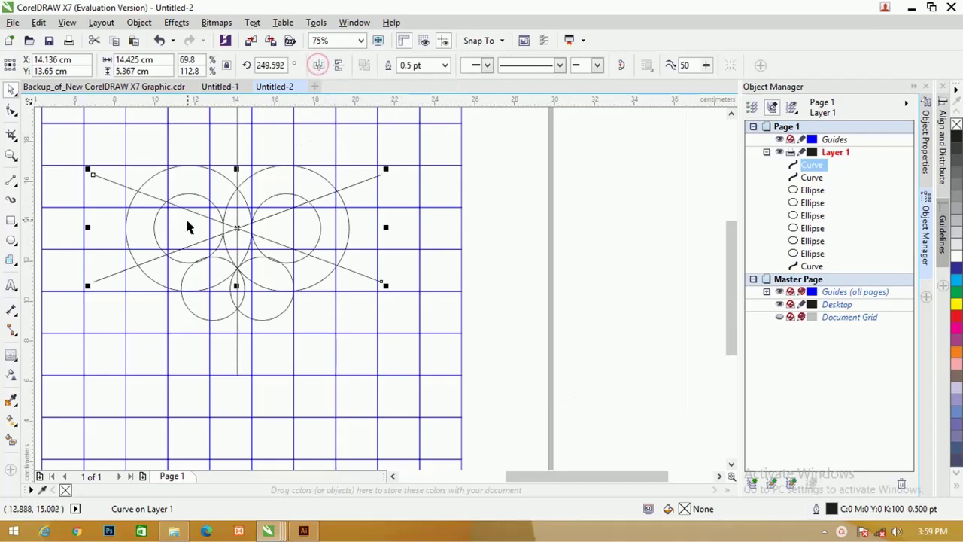
scroll(129, 214, "up", 5)
scroll(130, 214, "down", 3)
scroll(143, 207, "up", 1)
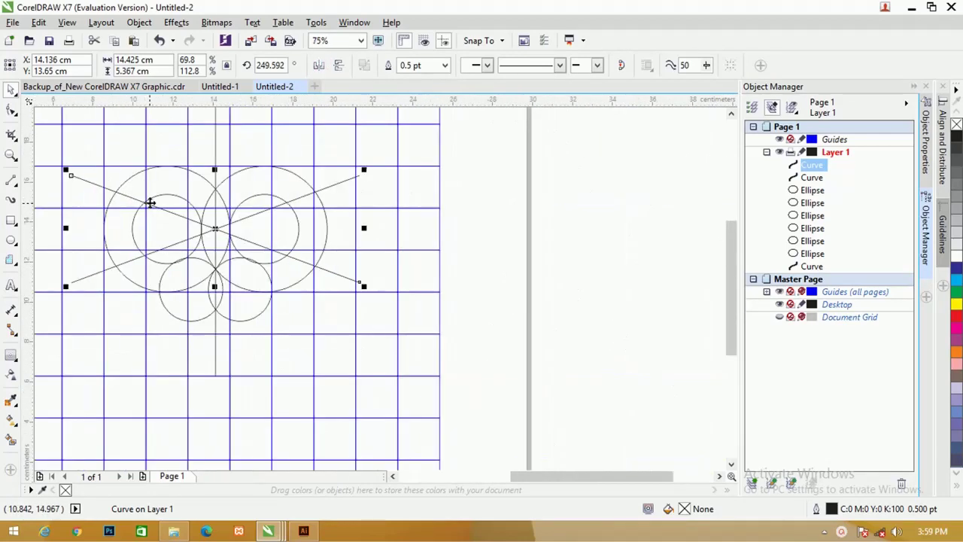
scroll(401, 201, "down", 1)
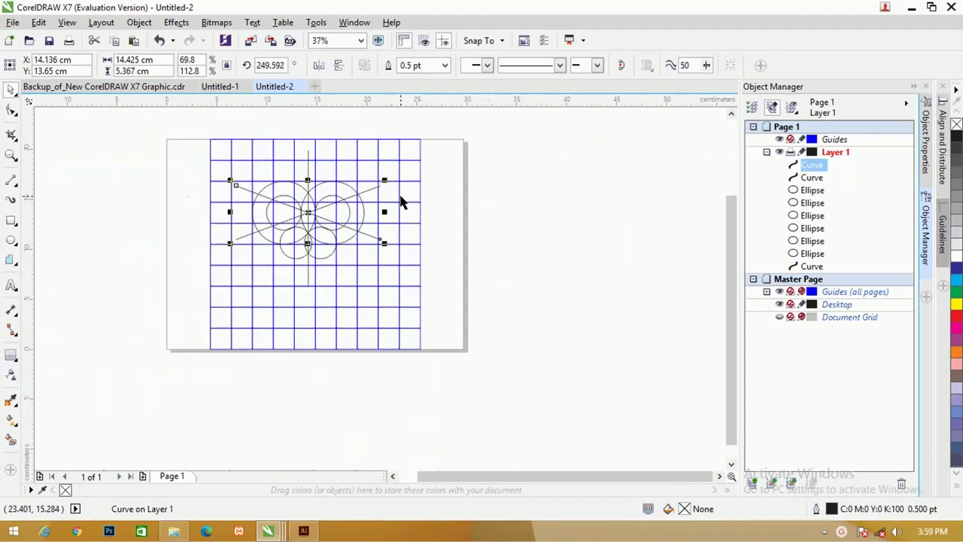
Place a copy of the nine circles and lines beside the page on the right and group the copy
left_click(479, 276)
left_click_drag(490, 280, 213, 204)
mouse_move(490, 295)
left_mouse_down()
mouse_move(241, 166)
mouse_move(220, 143)
left_mouse_up()
left_click_drag(315, 190, 532, 195)
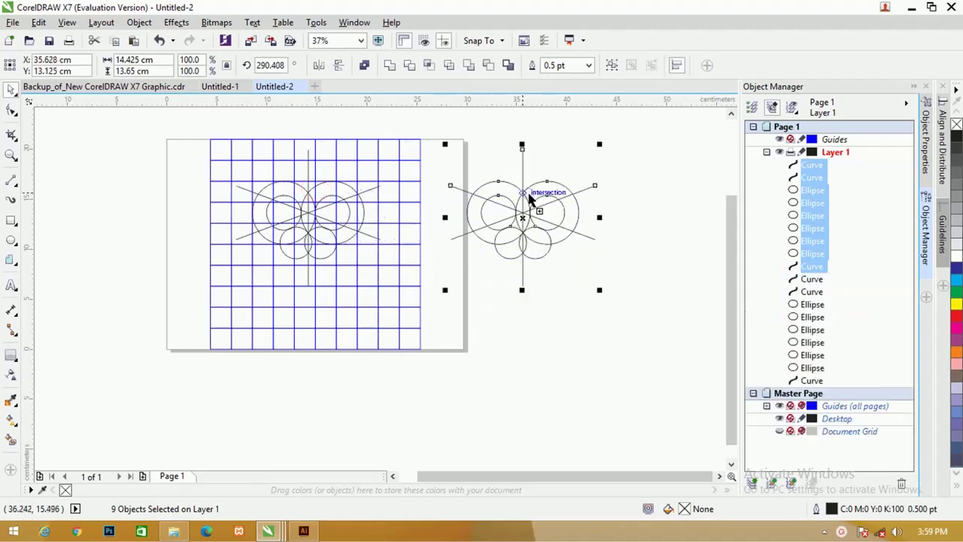
key("ctrl+g")
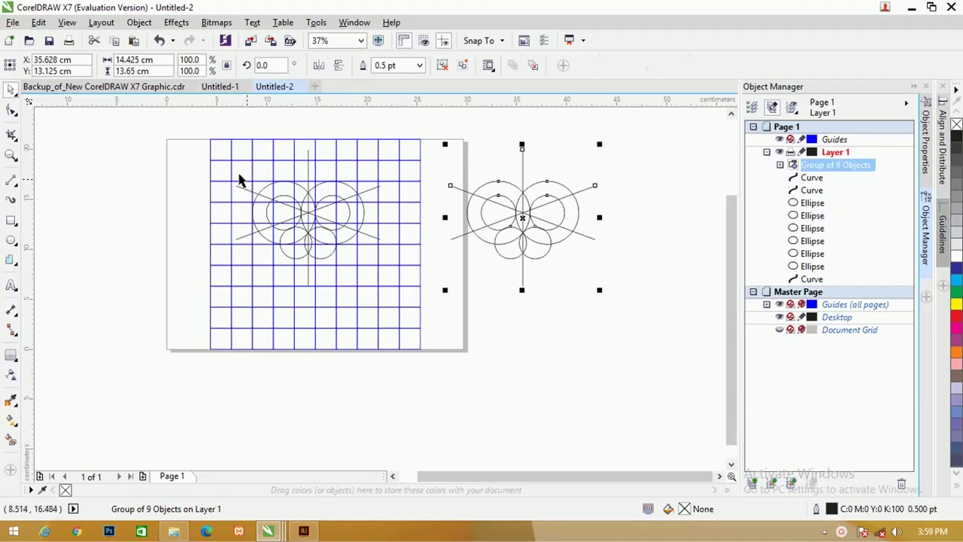
Hide the guides of all pages and leave the original circles and lines on the page deselected
left_click_drag(161, 146, 424, 295)
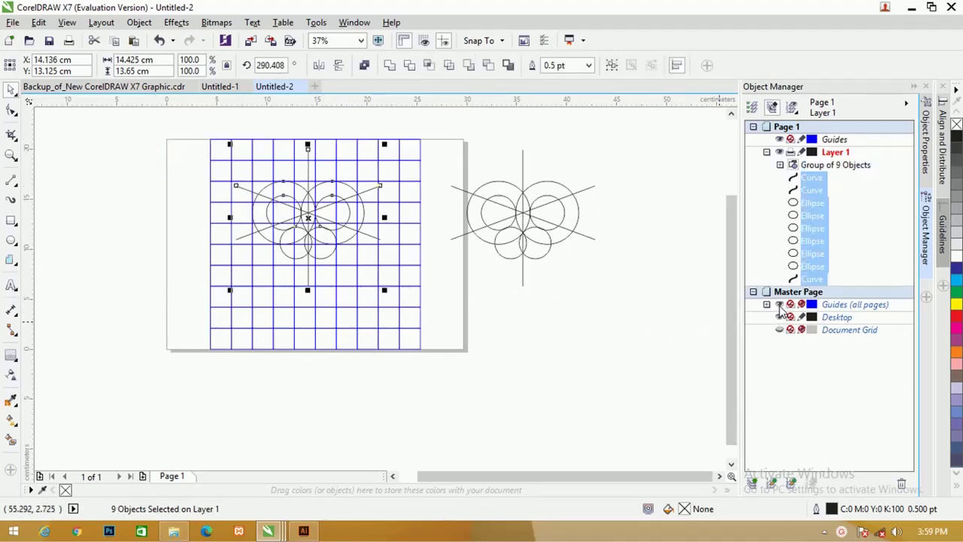
left_click(779, 330)
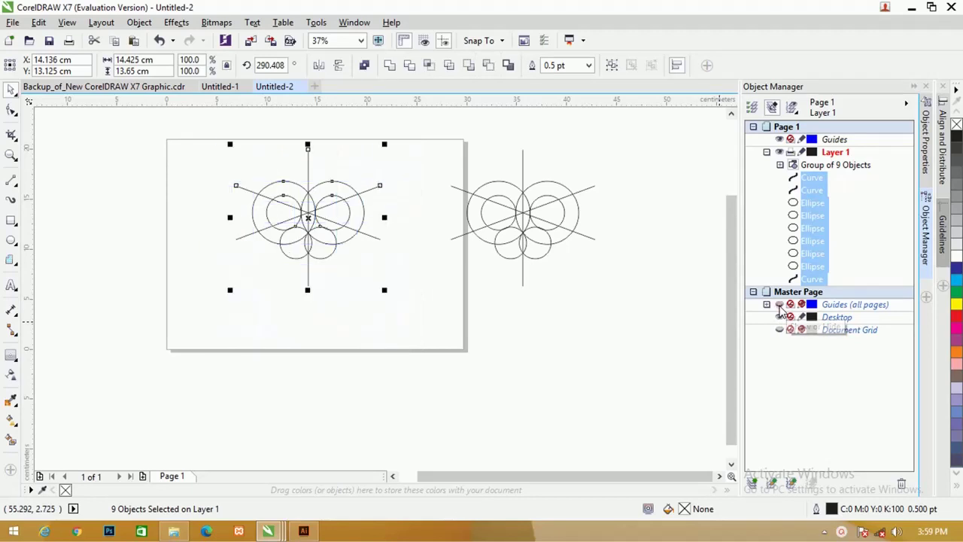
scroll(300, 205, "up", 2)
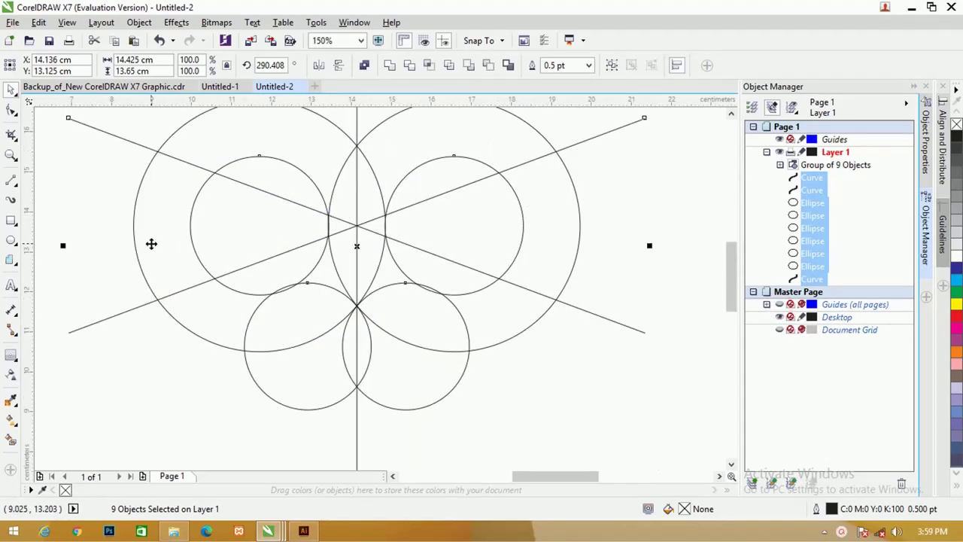
left_click(78, 222)
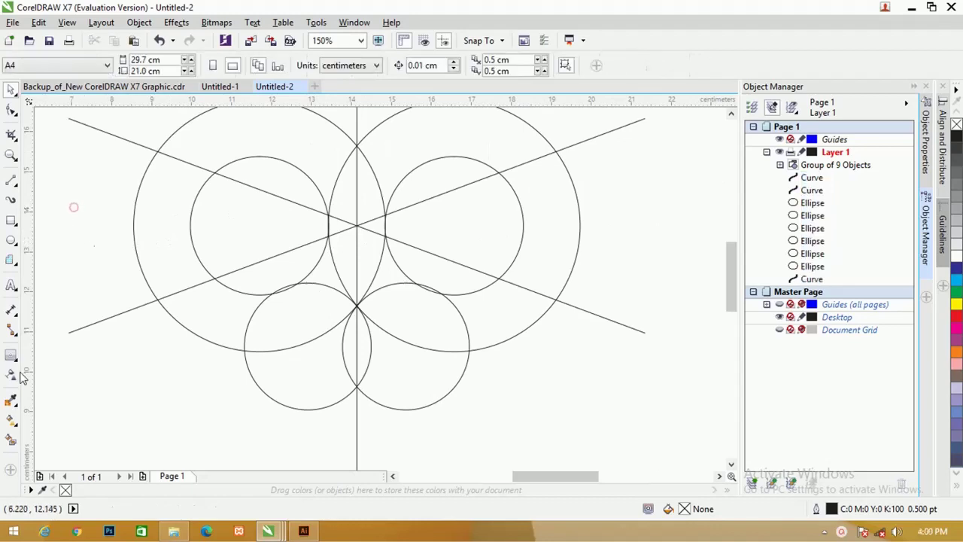
Smart Fill the left ring's sections below the diagonal and the left half of the centre lens in blue-grey with a 0.5 pt black outline
left_click(11, 442)
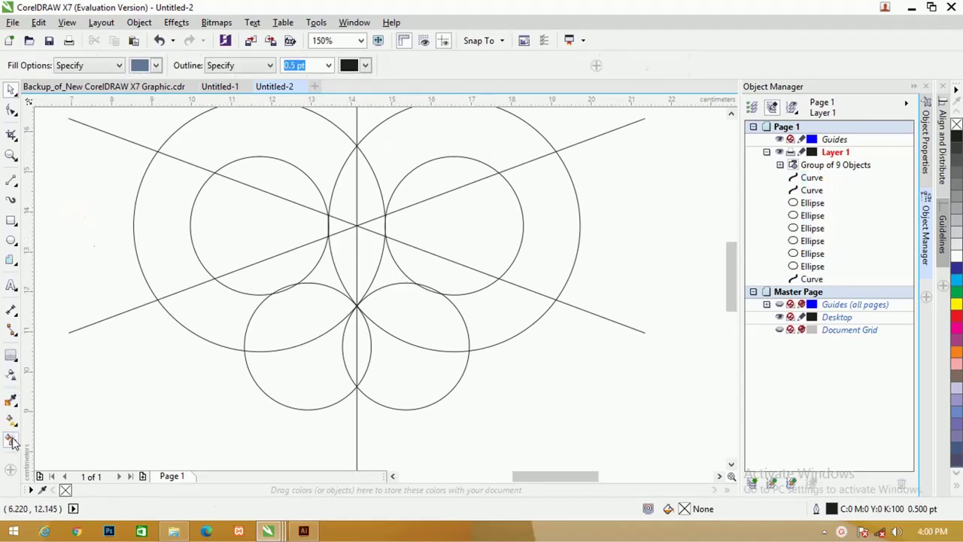
left_click(166, 185)
left_click(200, 306)
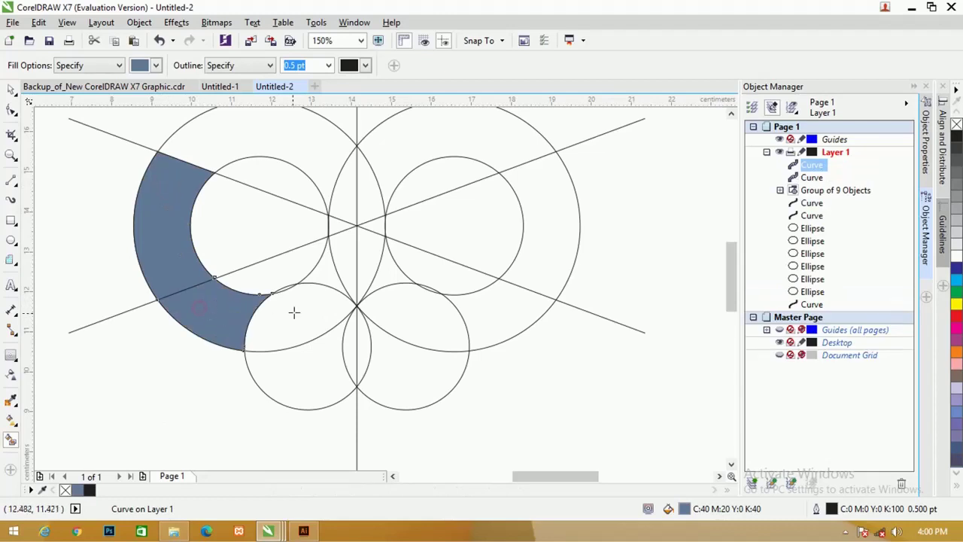
left_click(294, 312)
left_click(335, 271)
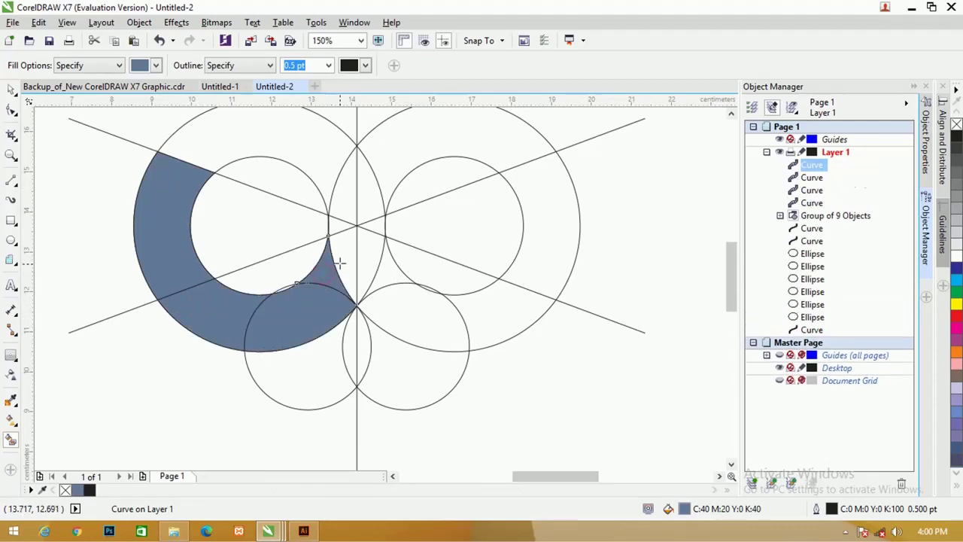
left_click(343, 248)
left_click(338, 216)
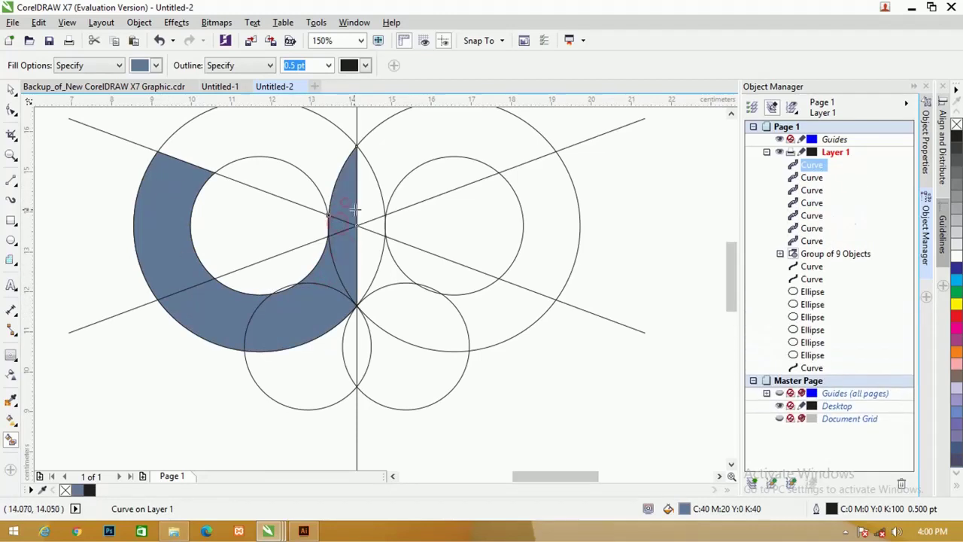
Smart Fill the right half of the centre lens and the right ring's sections below the diagonal in the same blue-grey
left_click(369, 198)
left_click(378, 227)
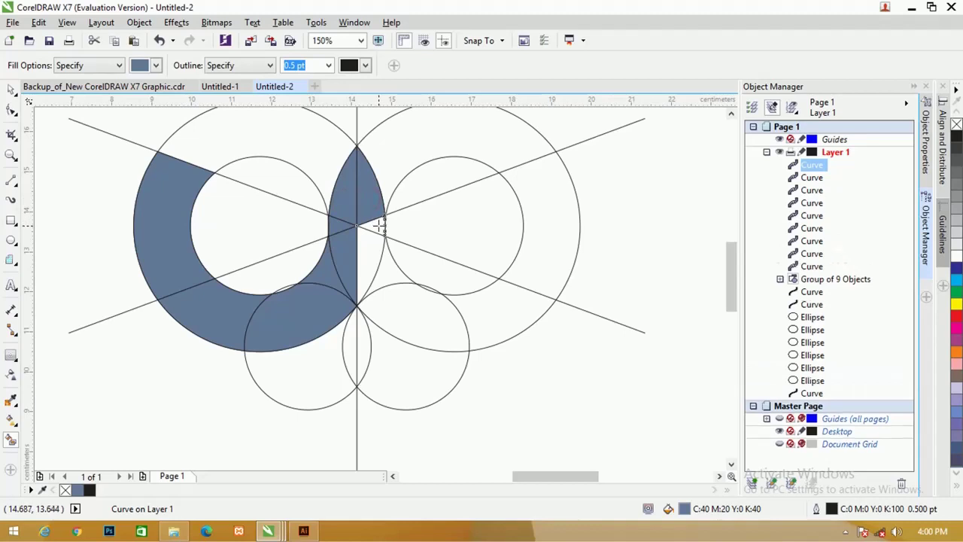
left_click(374, 250)
left_click(391, 287)
left_click(400, 304)
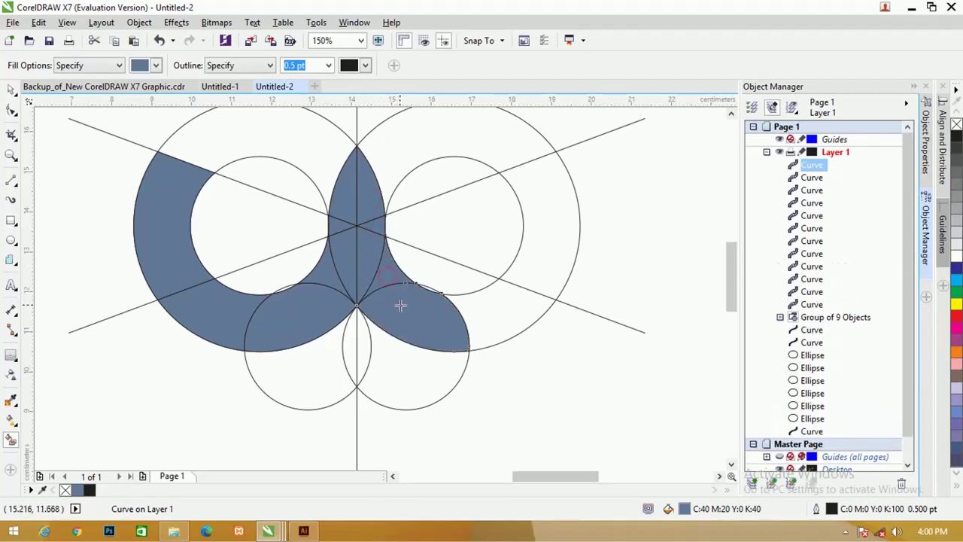
left_click(477, 308)
left_click(548, 264)
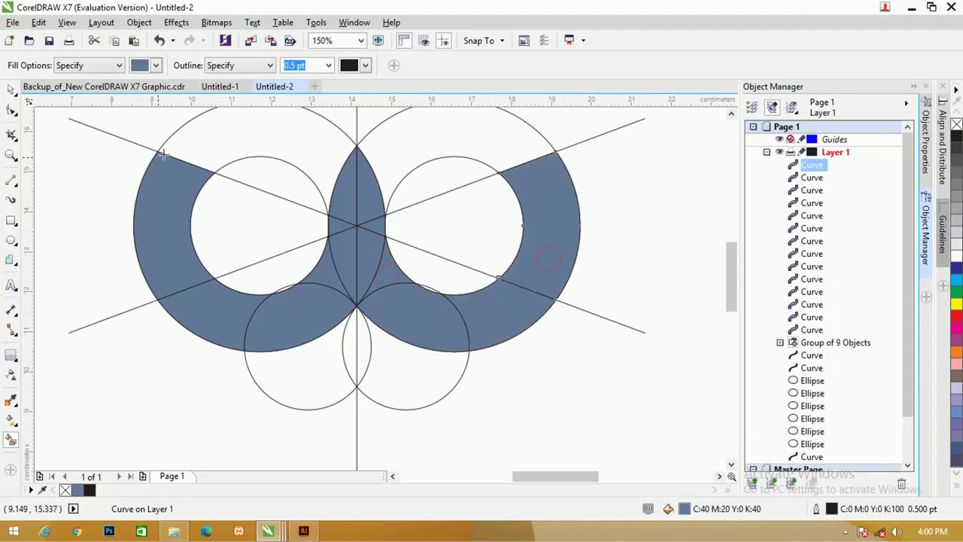
scroll(348, 224, "up", 4)
scroll(347, 220, "down", 4)
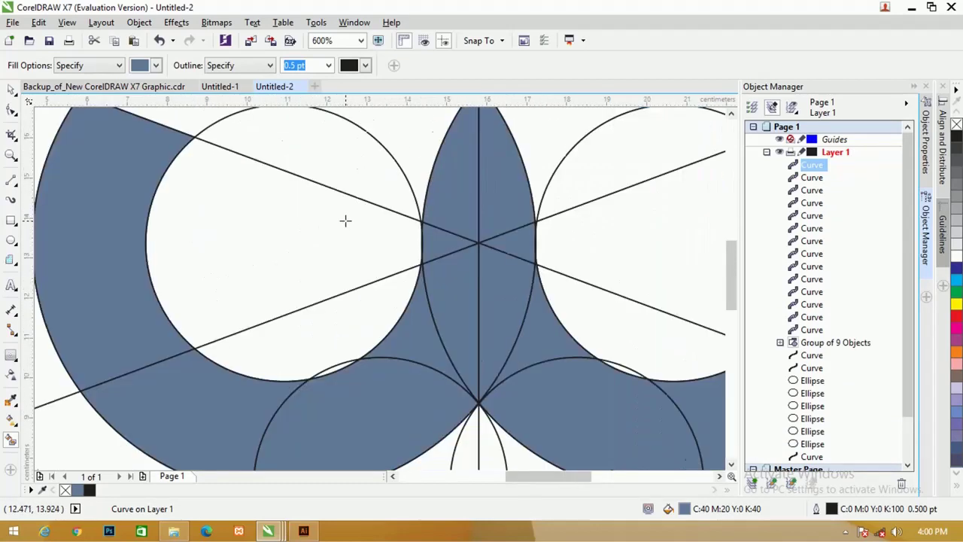
scroll(430, 215, "up", 4)
scroll(430, 213, "down", 4)
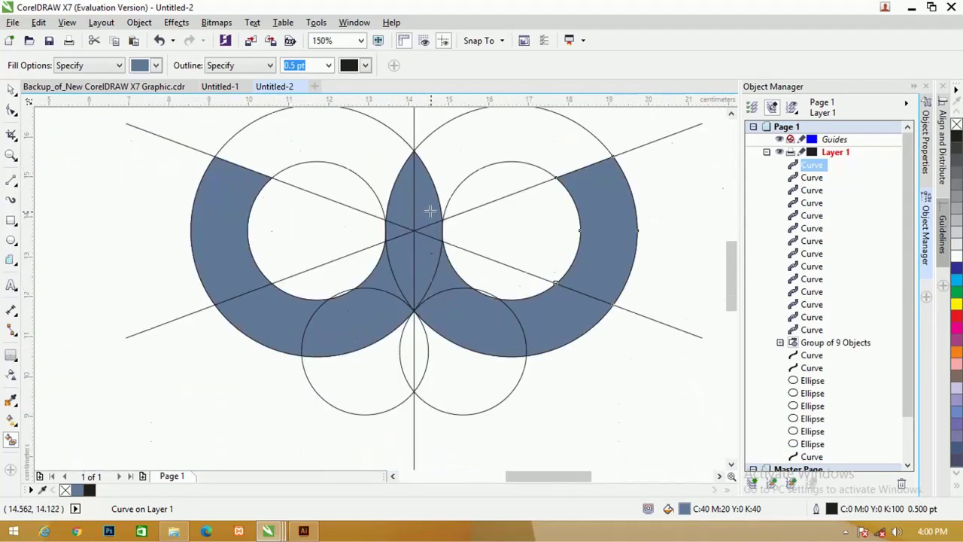
Weld all 14 blue-grey filled sections of both rings and the centre lens into one shape
left_click(12, 91)
left_click(228, 221)
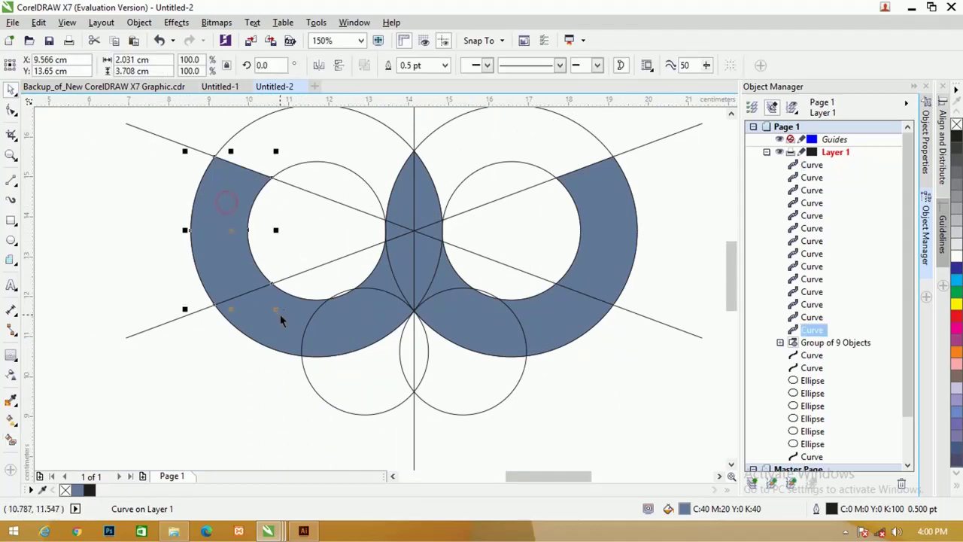
left_click(335, 328, "shift")
left_click(347, 328, "shift")
left_click(385, 273, "shift")
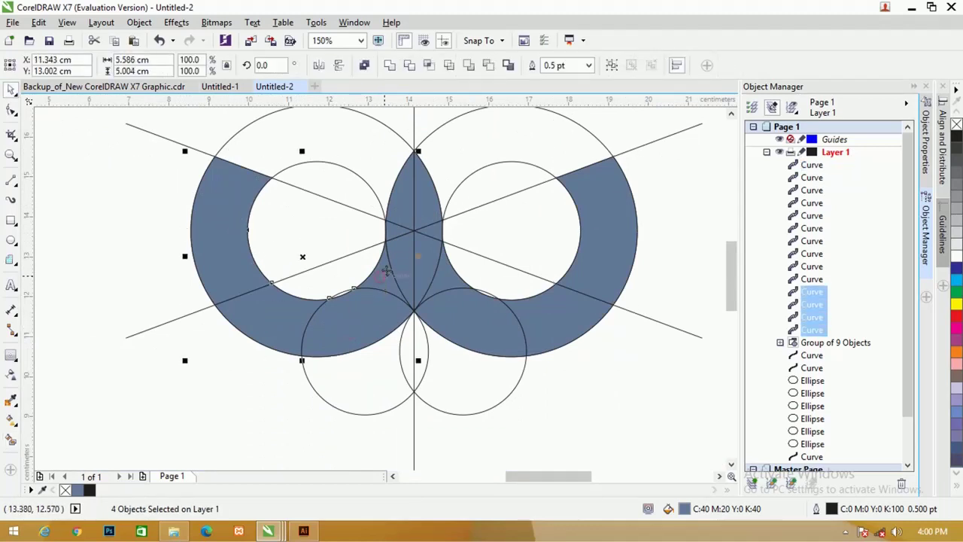
left_click(396, 247, "shift")
left_click(406, 193, "shift")
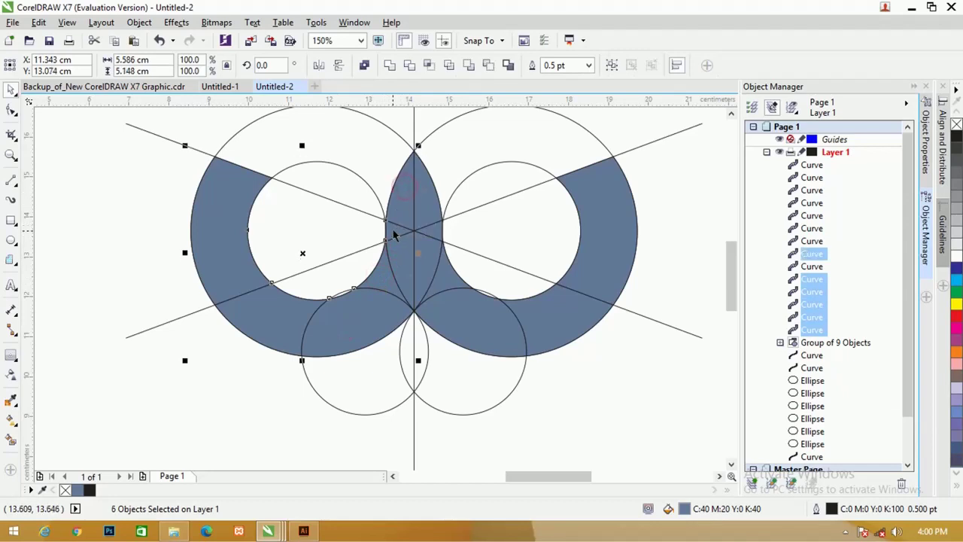
left_click(402, 228, "shift")
left_click(423, 195, "shift")
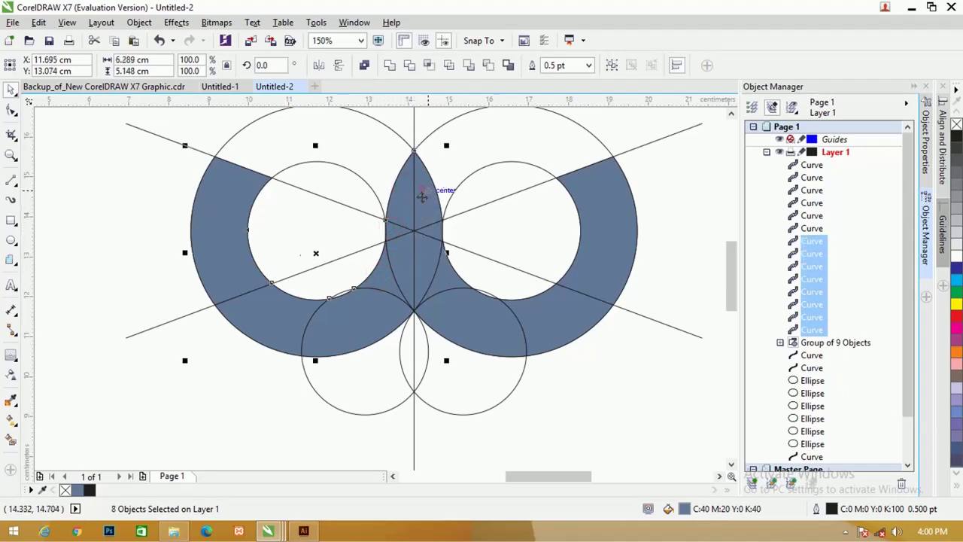
left_click(435, 238, "shift")
left_click(432, 253, "shift")
left_click(446, 280, "shift")
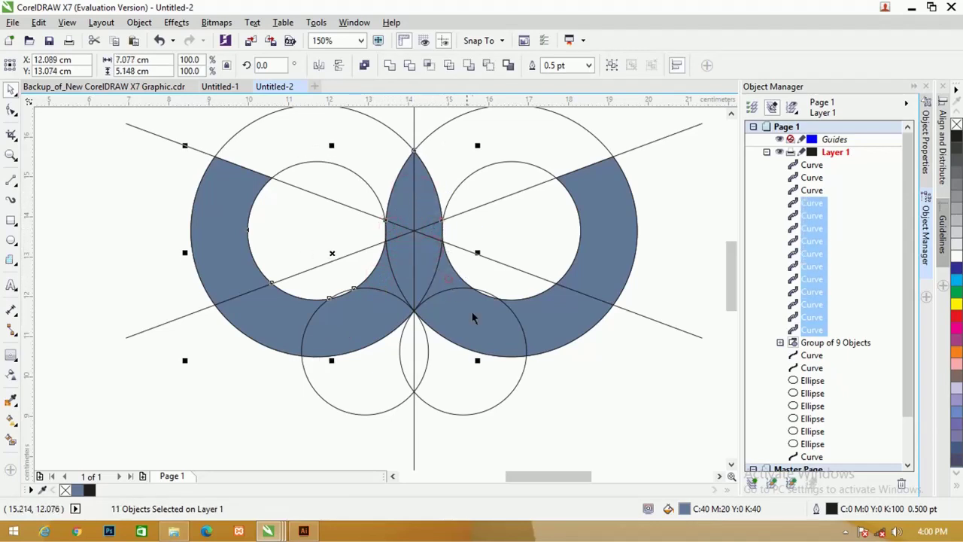
left_click(484, 323, "shift")
left_click(545, 325, "shift")
left_click(610, 200, "shift")
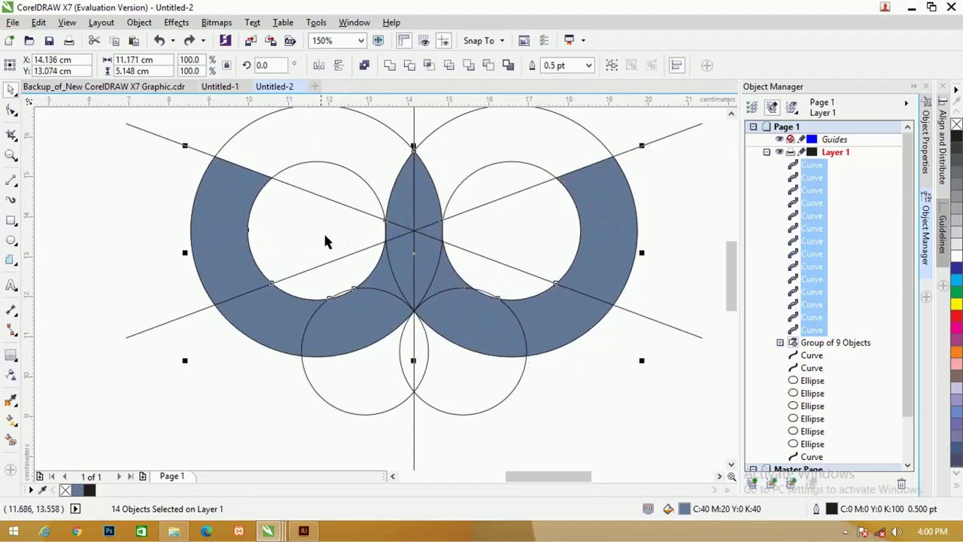
left_click(389, 68)
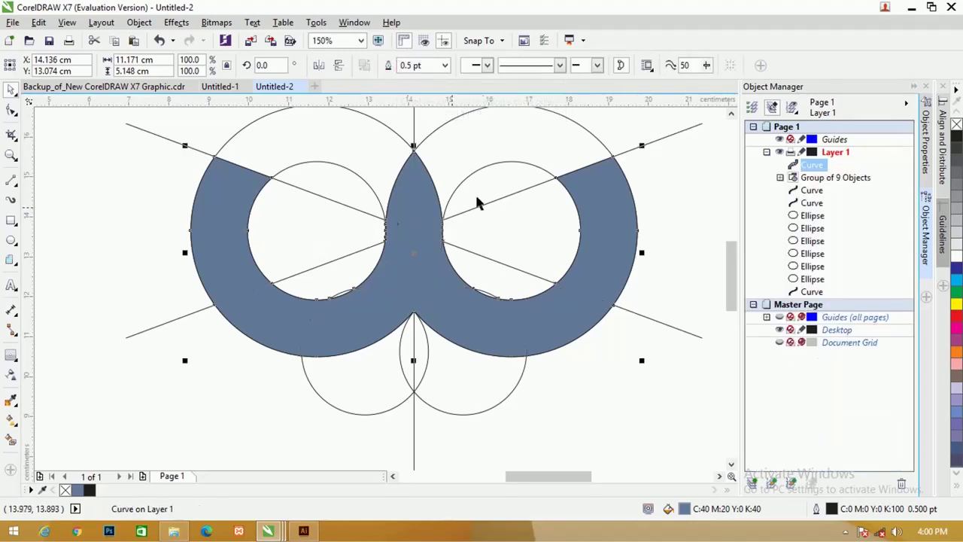
Draw a circle about 1.18 cm in diameter and move it onto the left arm's slanted end, against the outer edge
scroll(539, 162, "left", 2)
scroll(562, 161, "up", 3)
scroll(562, 161, "down", 3)
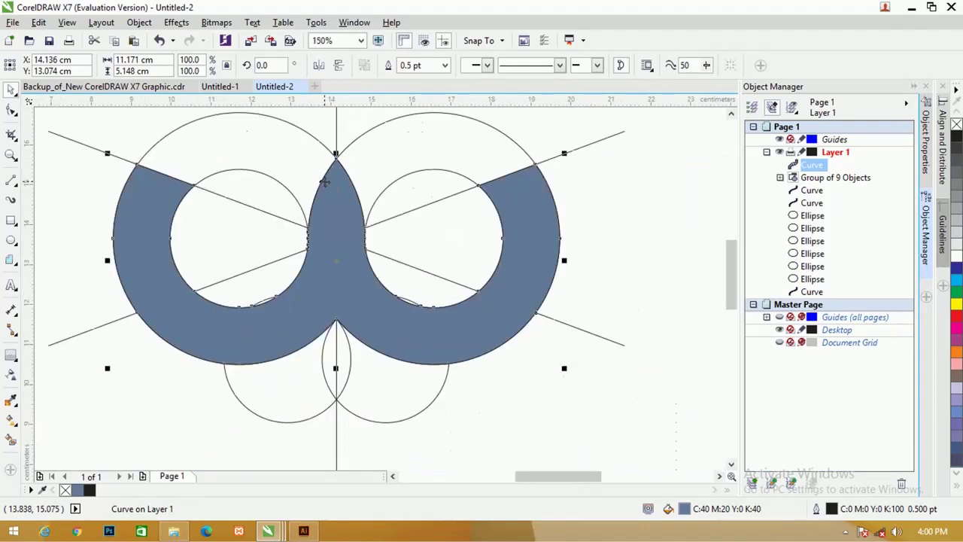
scroll(155, 175, "up", 2)
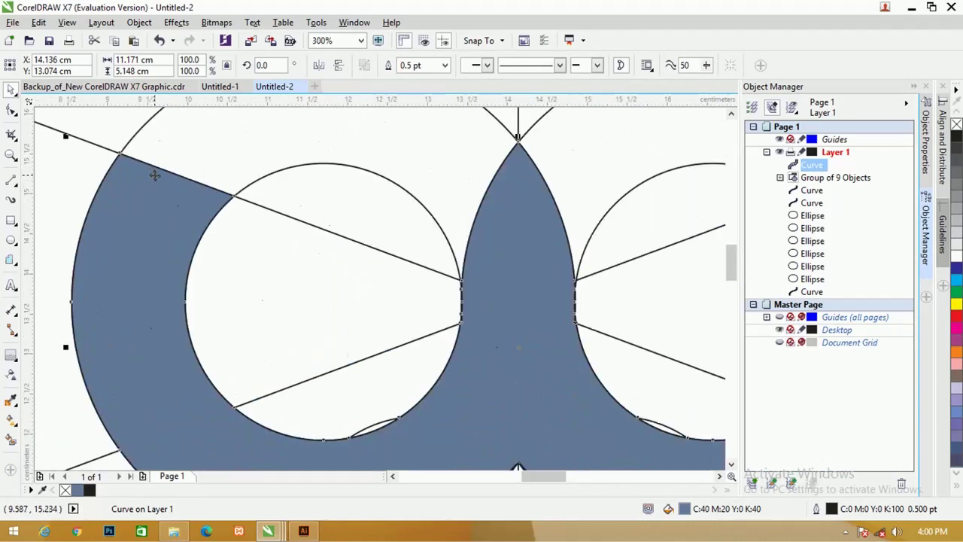
scroll(154, 175, "up", 1)
scroll(155, 166, "down", 1)
scroll(155, 166, "up", 1)
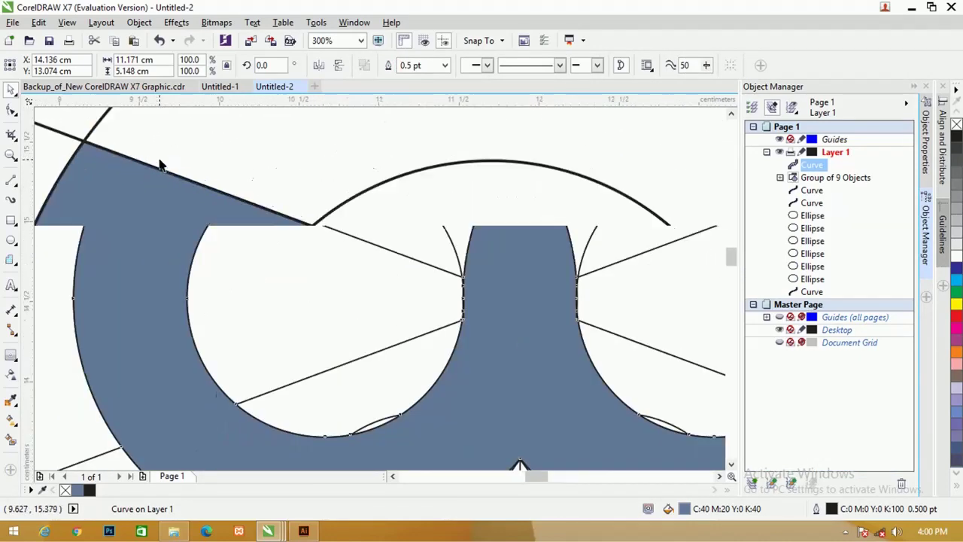
left_click_drag(731, 258, 733, 260)
left_click(10, 239)
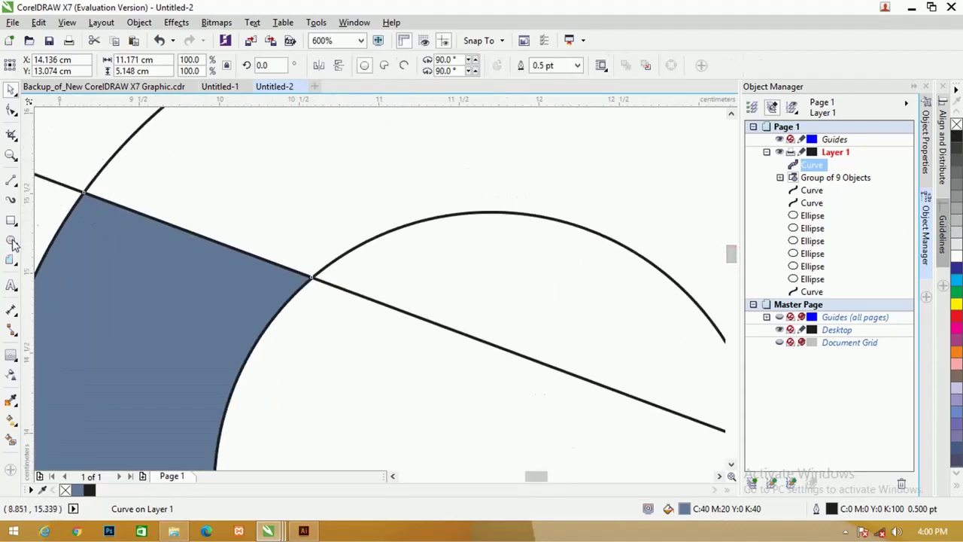
left_click_drag(215, 197, 282, 256)
key("space")
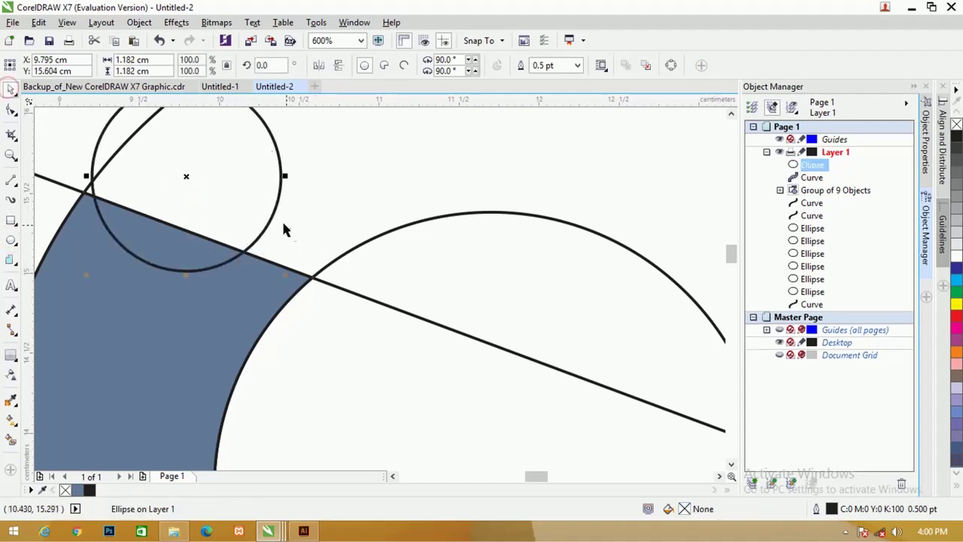
left_click_drag(271, 214, 261, 264)
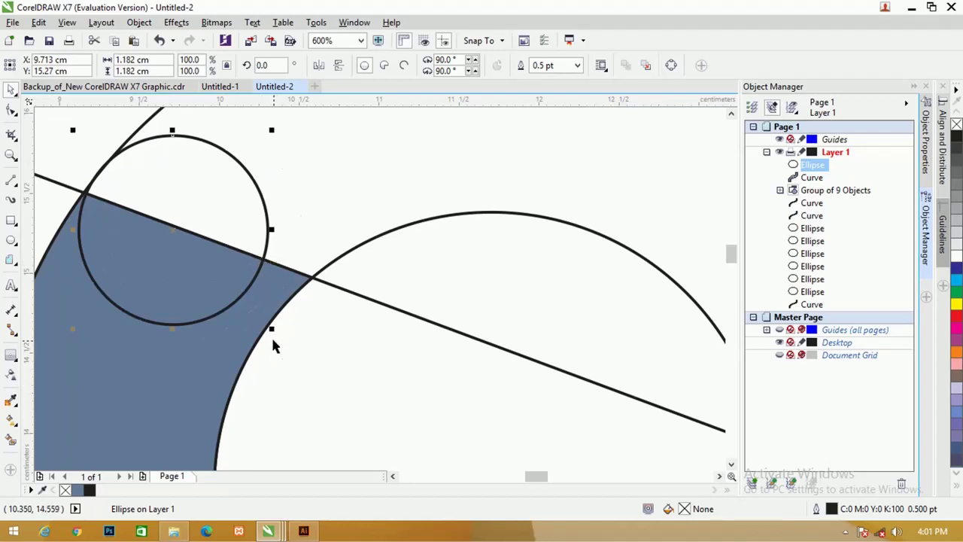
Enlarge the small circle to about 1.41 cm so it fits between the left arm's outer and inner edges, touching the outer corner
left_click_drag(271, 329, 311, 400)
scroll(55, 231, "up", 2)
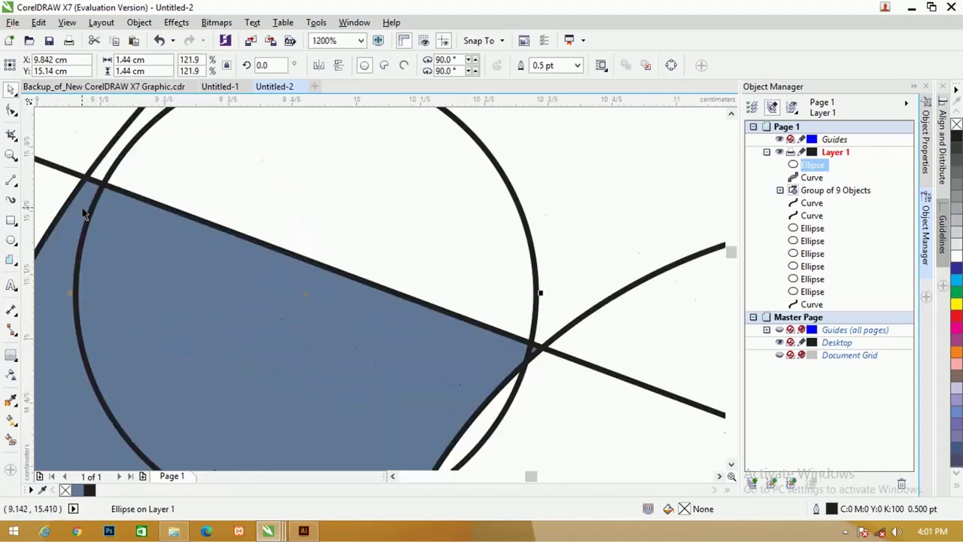
left_click_drag(148, 142, 120, 147)
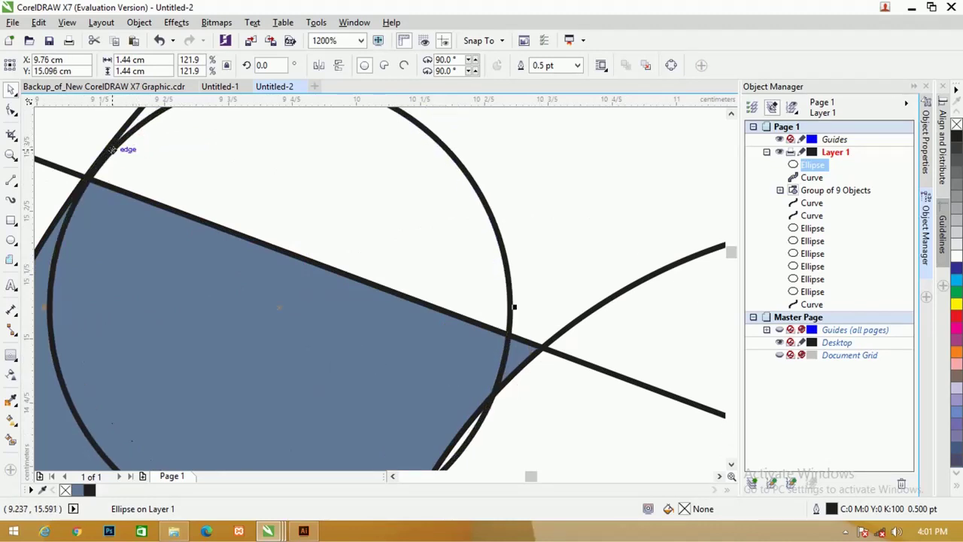
scroll(154, 176, "down", 1)
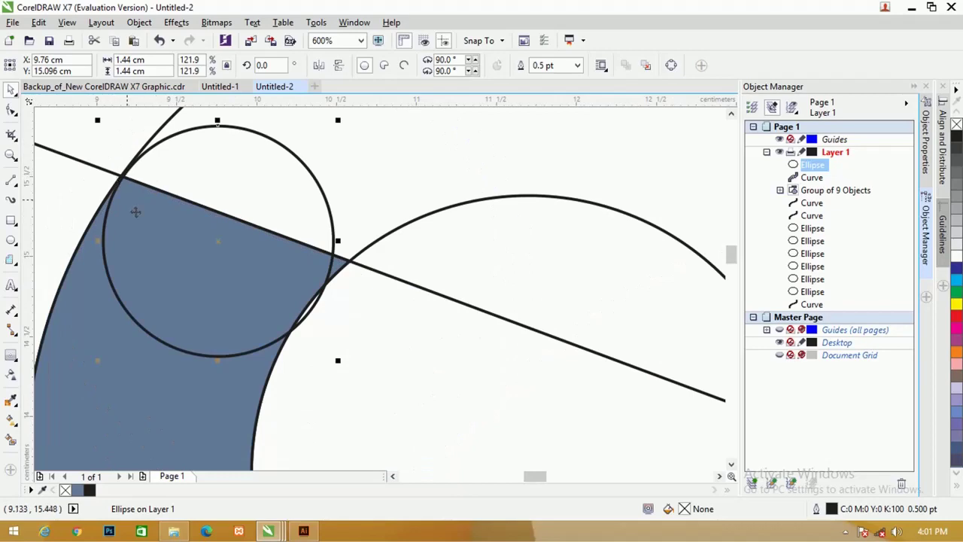
left_click_drag(337, 360, 333, 355)
scroll(102, 134, "up", 2)
scroll(121, 173, "down", 4)
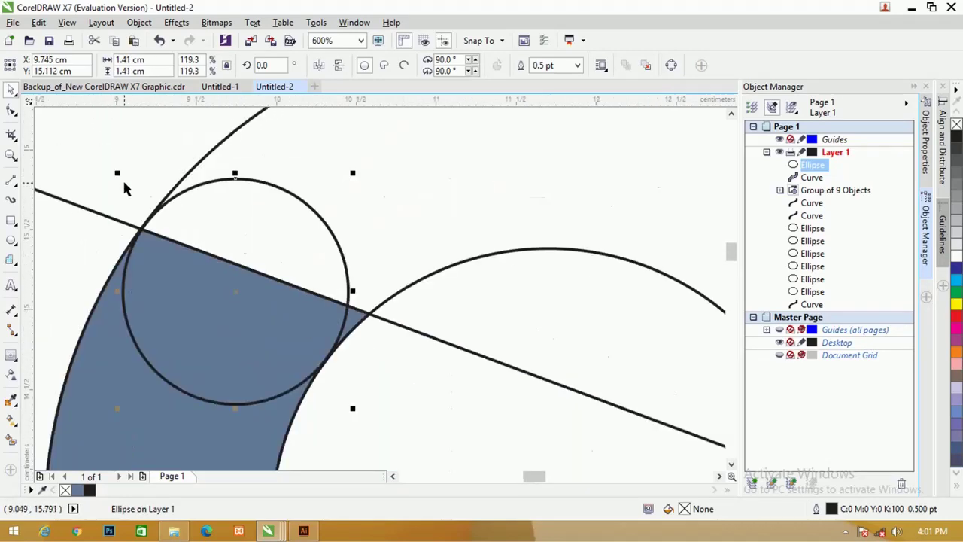
Copy the small circle to the right arm's slanted end, fit it to the outer corner and deselect it
left_click(193, 155)
left_click_drag(177, 190, 527, 187)
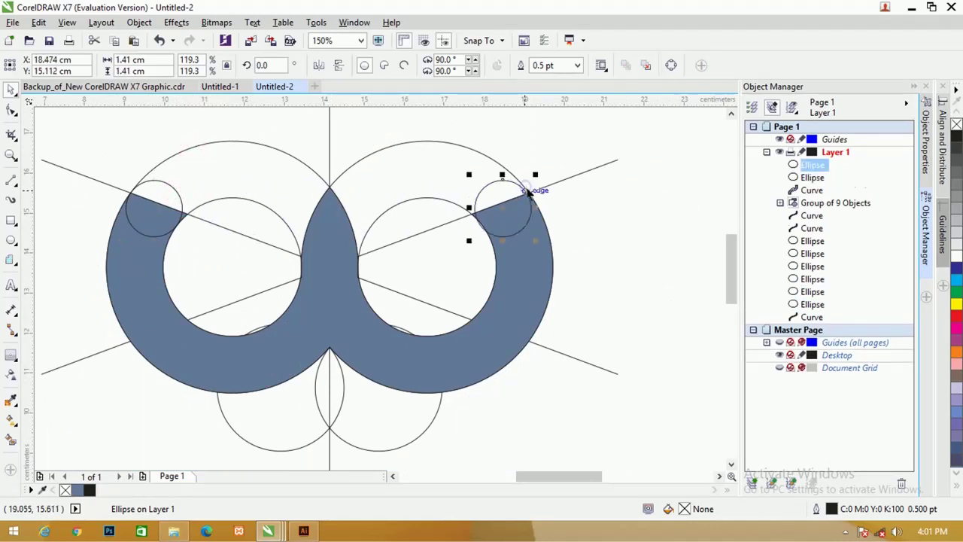
scroll(527, 192, "up", 4)
left_click_drag(497, 222, 526, 210)
left_click(563, 179)
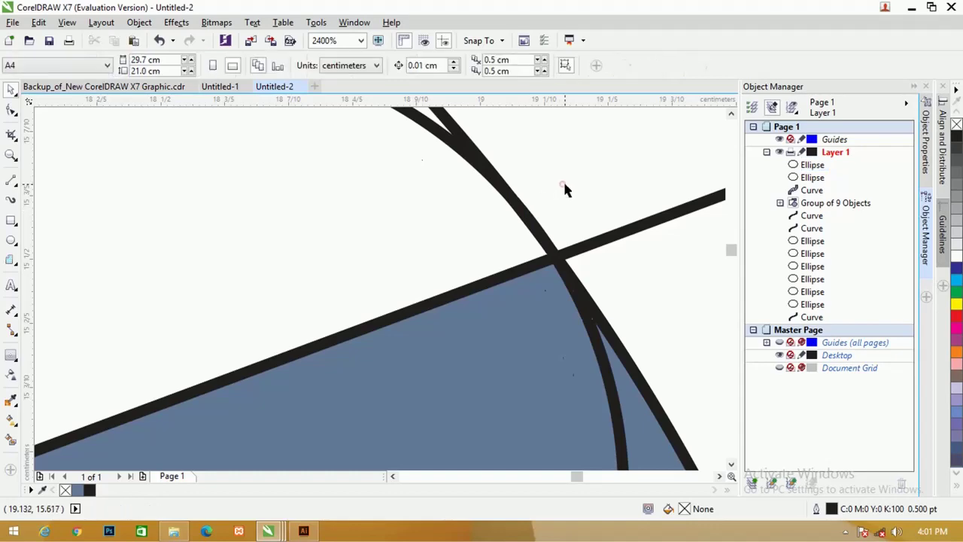
scroll(563, 179, "down", 5)
scroll(370, 194, "up", 2)
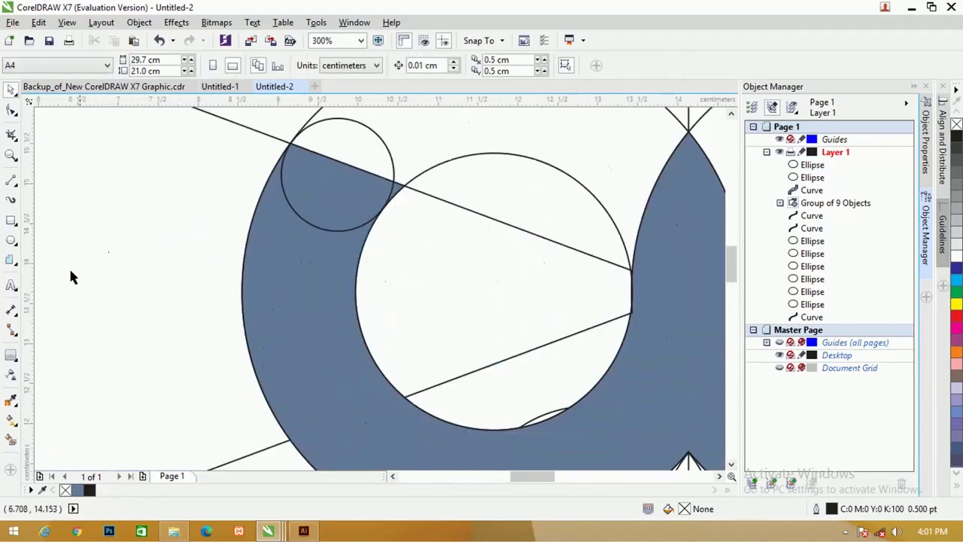
left_click(11, 439)
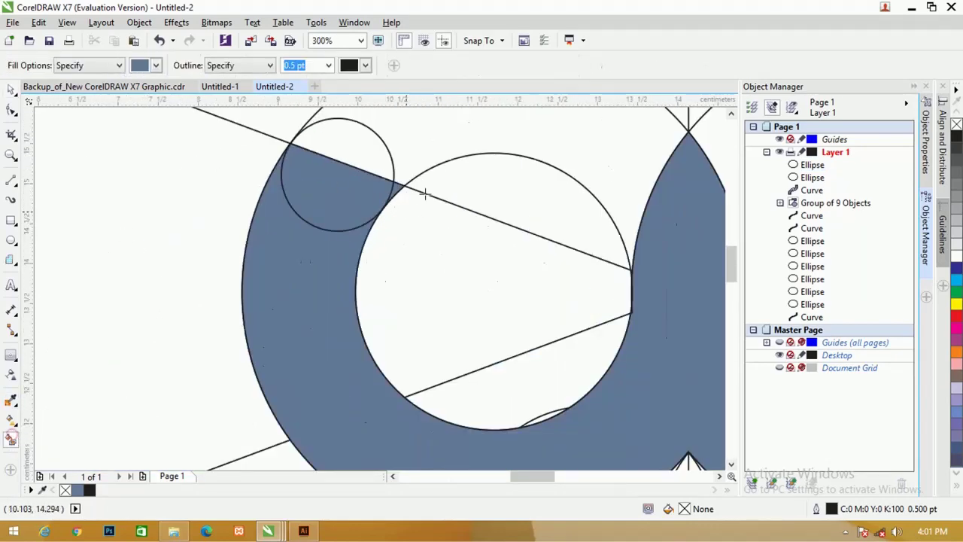
left_click(344, 139)
key("ctrl+z")
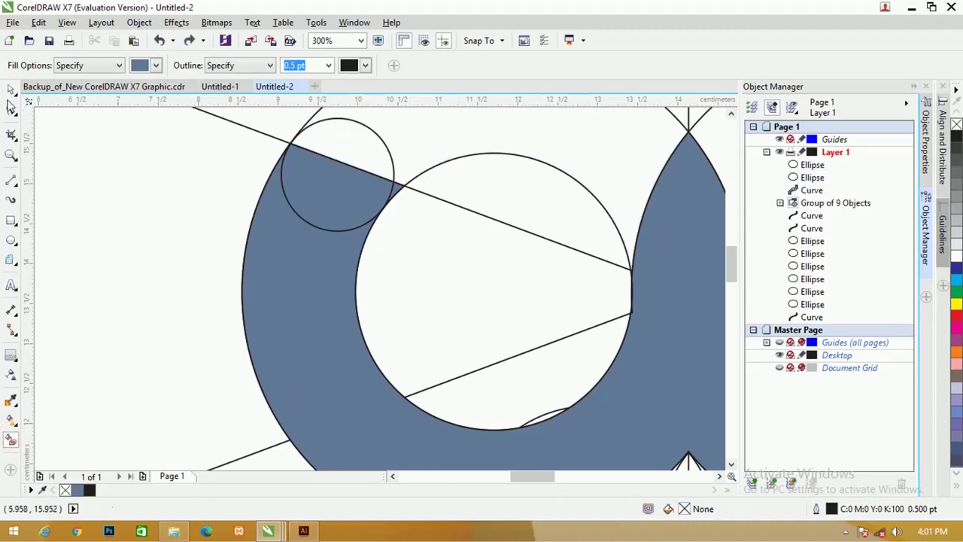
left_click(11, 89)
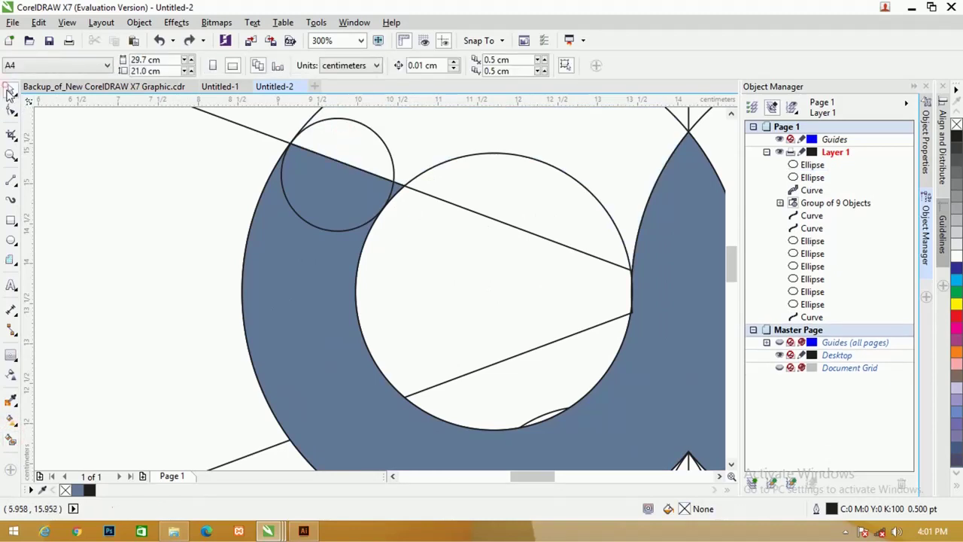
left_click(372, 132)
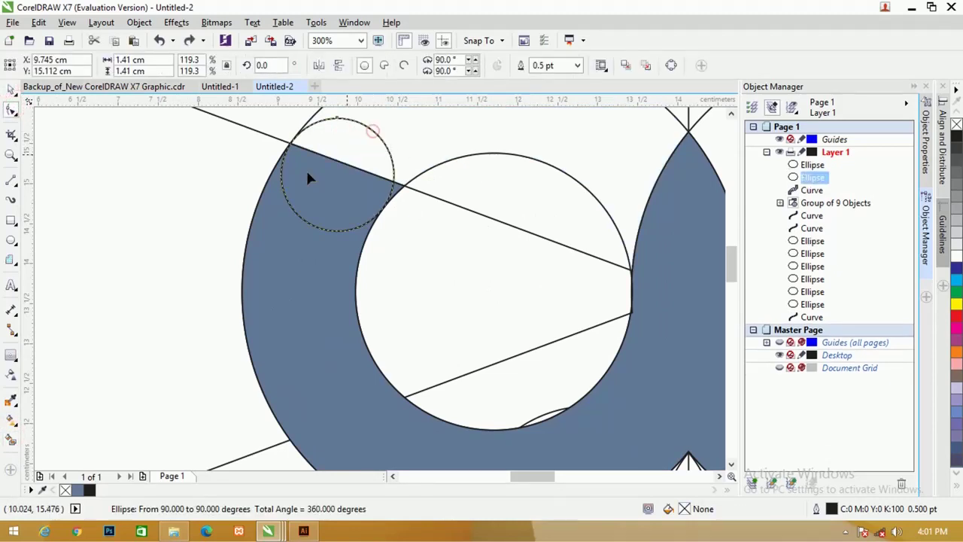
left_click(13, 442)
left_click(357, 141)
key("ctrl+z")
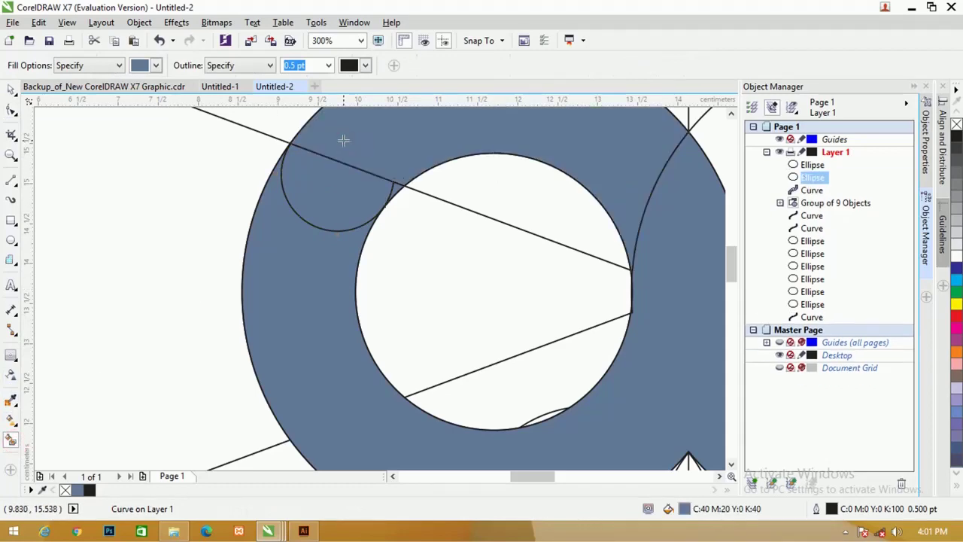
left_click(11, 89)
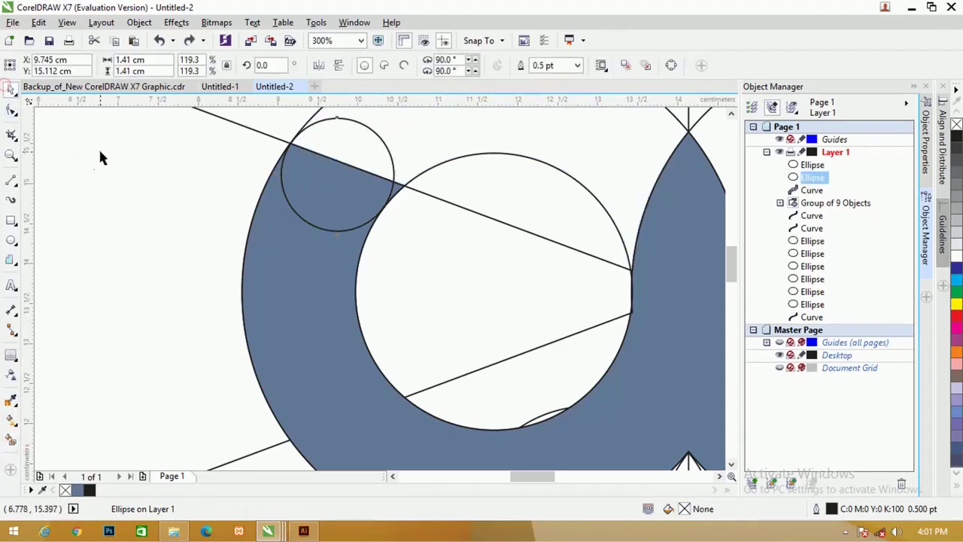
left_click(99, 153)
Fill the small circle on the left arm's end with the blue-grey C40 M20 Y0 K40 and remove its outline
scroll(226, 151, "down", 2)
scroll(254, 153, "up", 2)
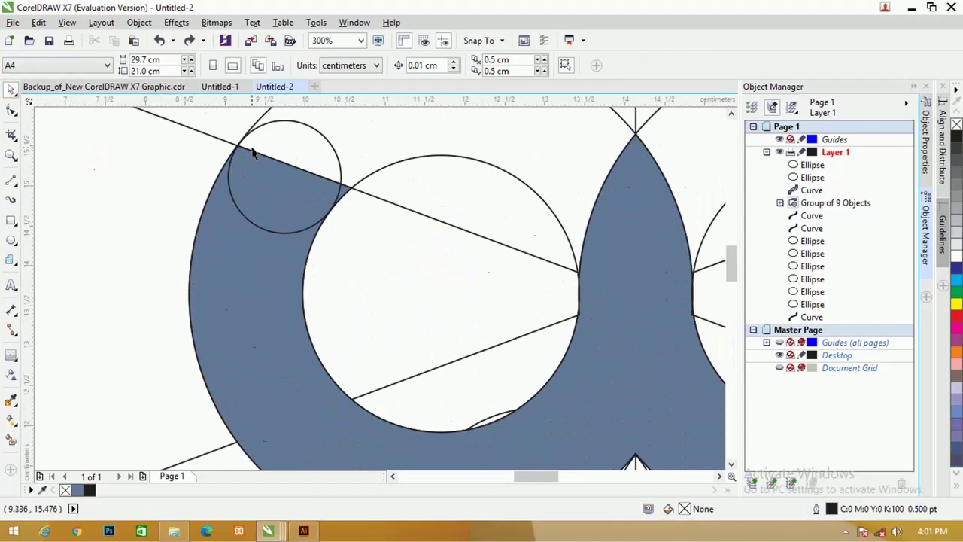
left_click(309, 125)
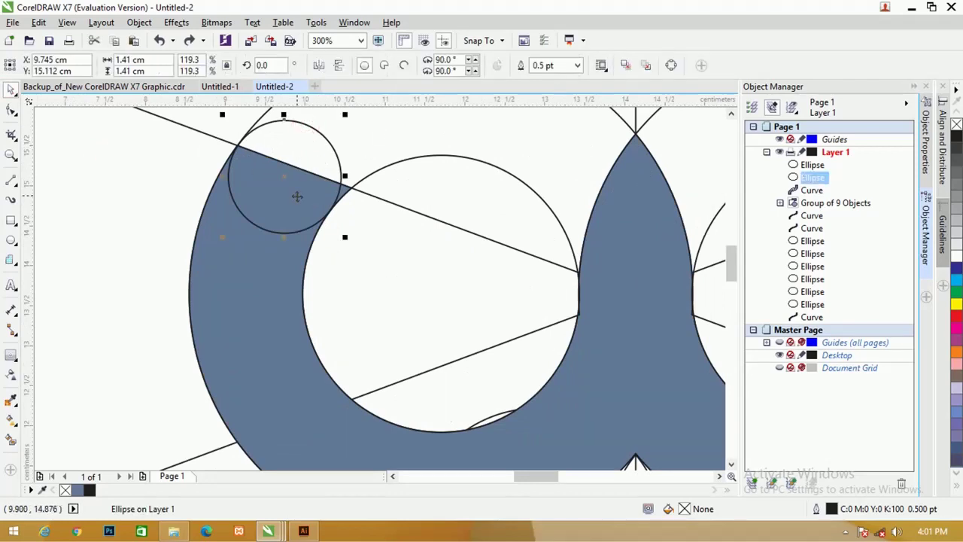
left_click(80, 489)
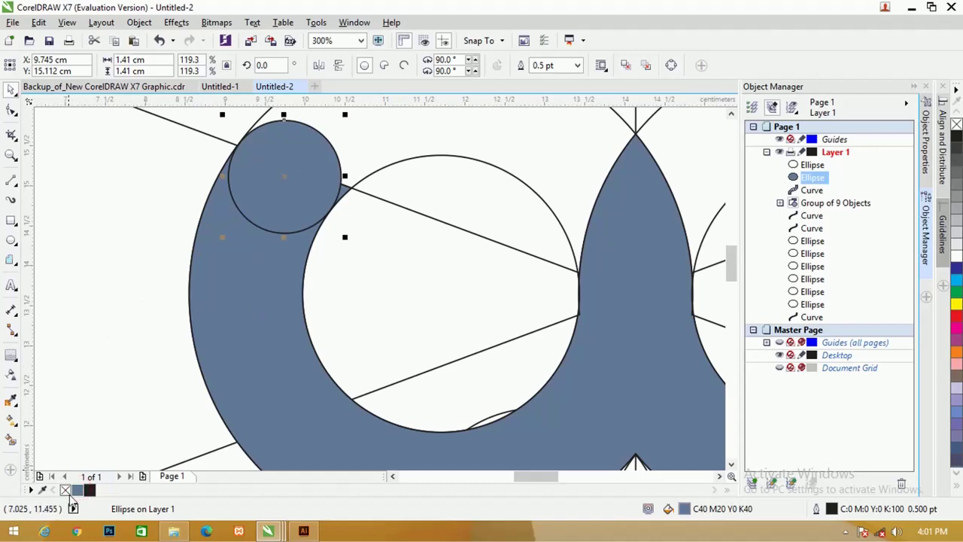
right_click(65, 490)
left_click(100, 188)
scroll(271, 165, "down", 1)
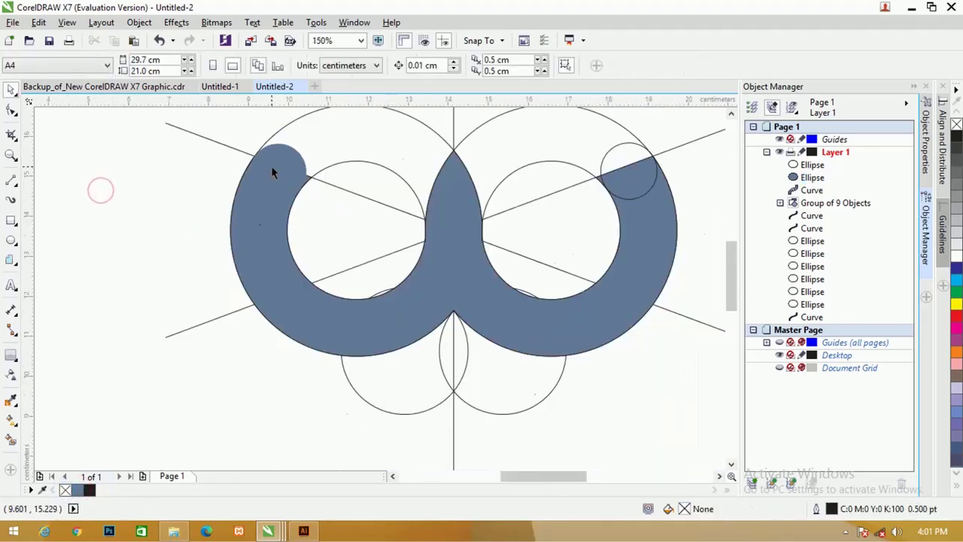
Give the small circle on the right arm's end the same blue-grey fill and no outline
left_click(612, 164)
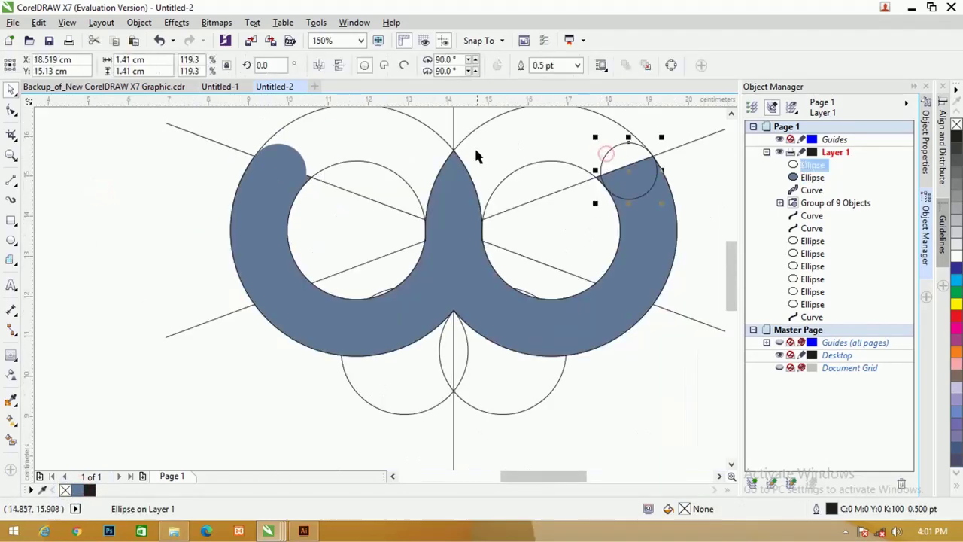
left_click(76, 490)
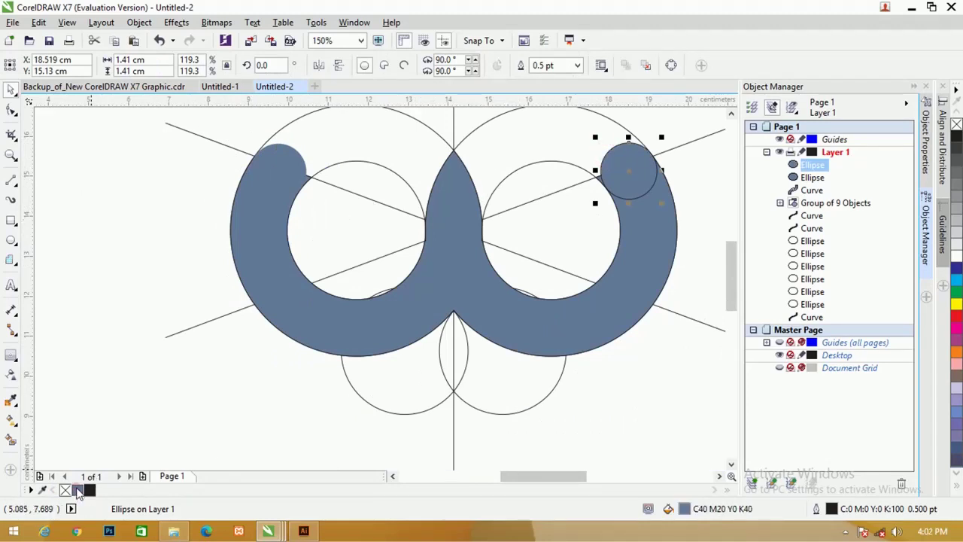
right_click(65, 490)
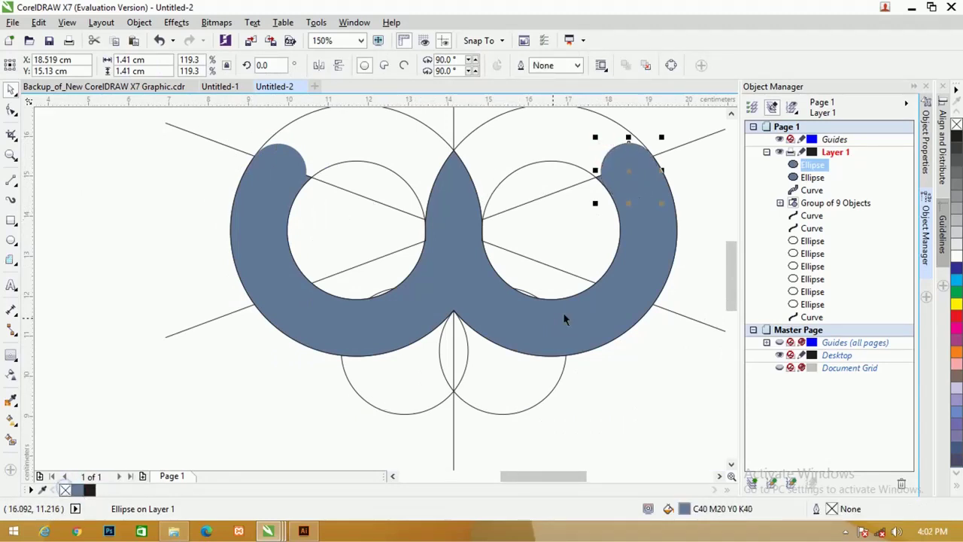
left_click(722, 162)
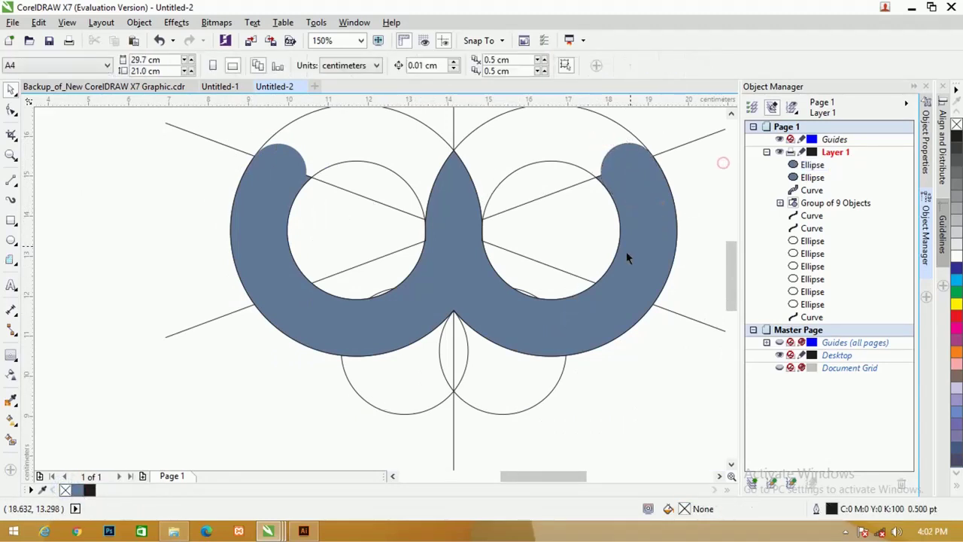
Smart Fill both halves of the small lens below the centre junction in blue-grey
left_click(463, 371)
scroll(462, 370, "down", 2)
scroll(459, 303, "up", 2)
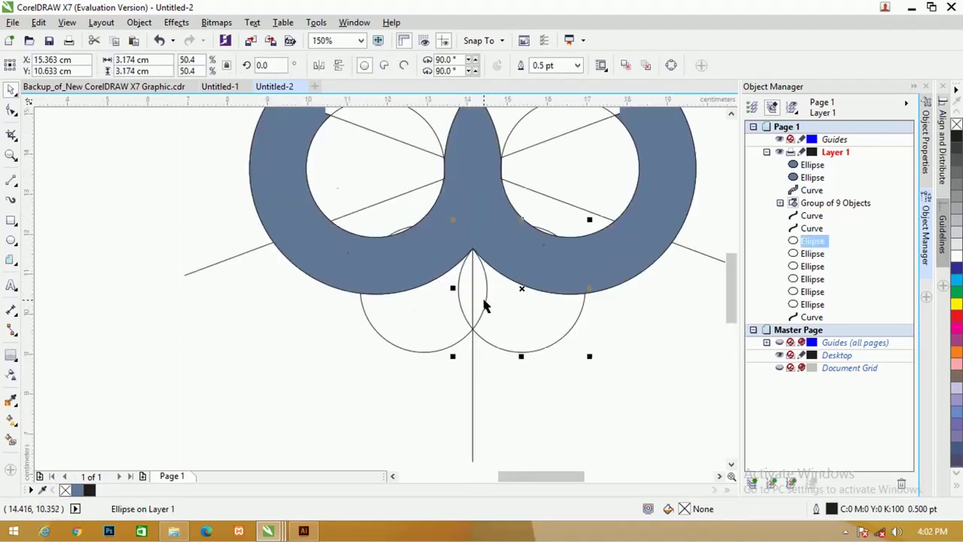
left_click(11, 442)
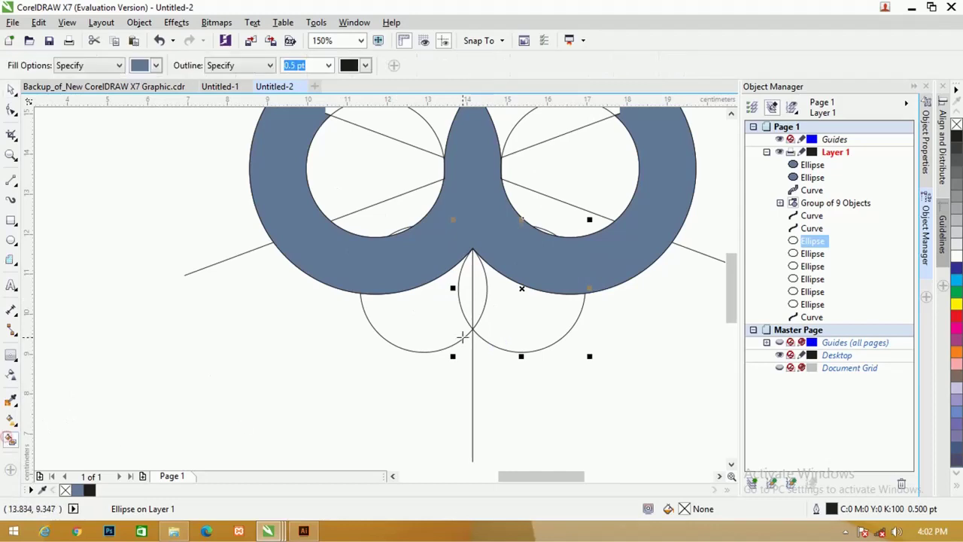
left_click(463, 282)
left_click(483, 280)
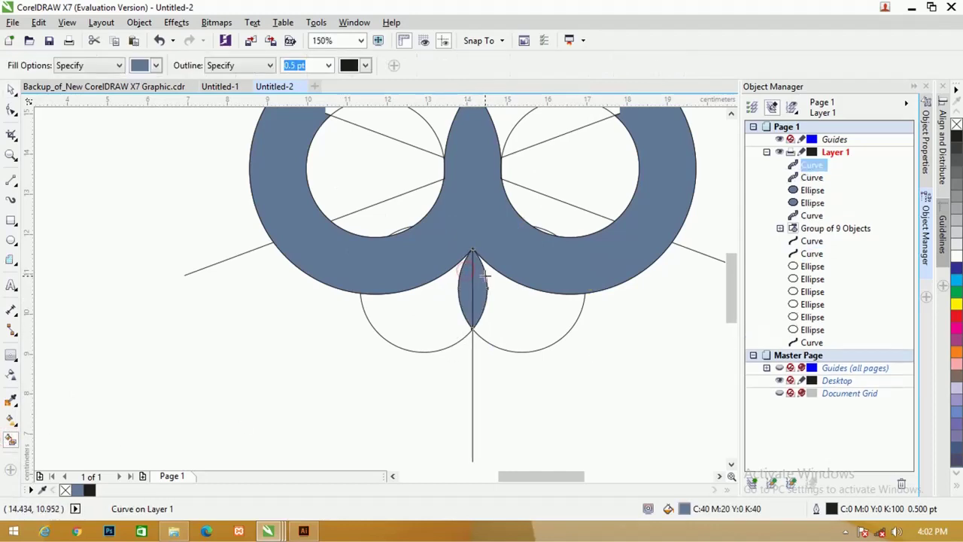
left_click(11, 89)
left_click(545, 422)
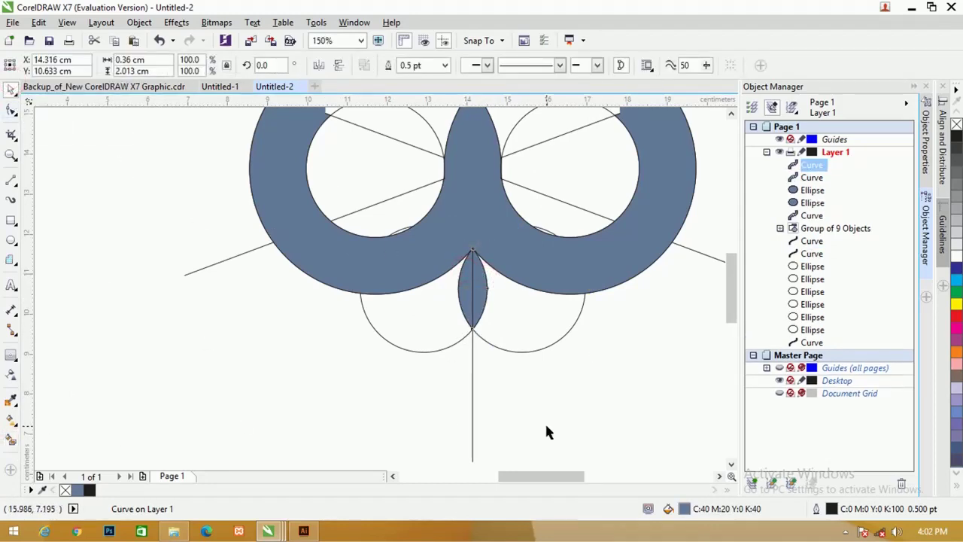
Delete the two lower construction circles around the small lens and the vertical centre line
left_click(535, 346)
left_click(436, 348, "shift")
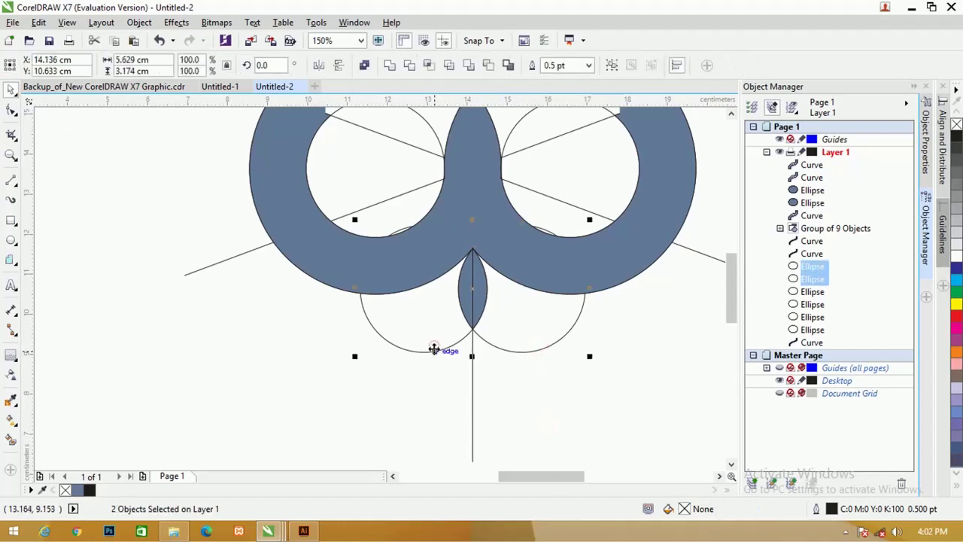
left_click(472, 392, "shift")
key("Delete")
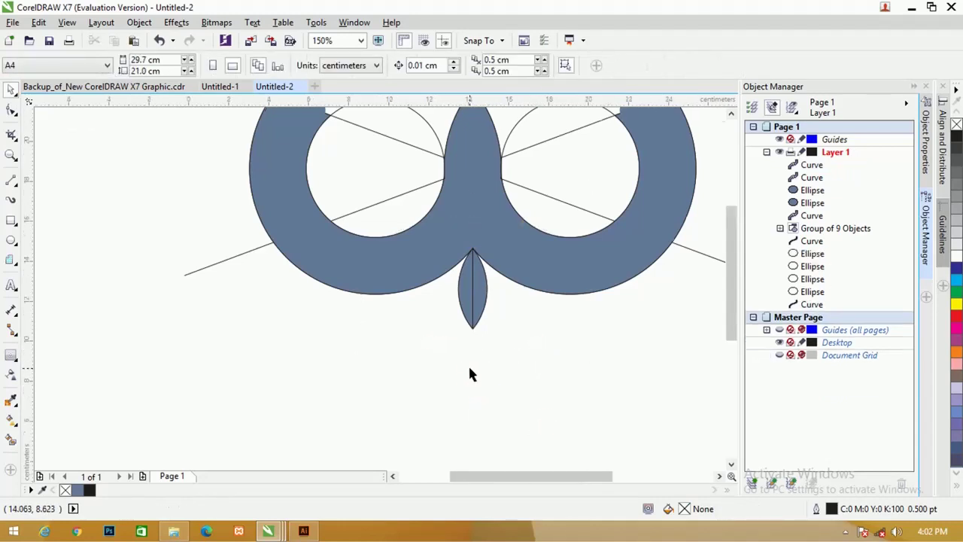
Smart Fill the wedge and the segment beneath it inside both the left and right rings in blue-grey
scroll(469, 372, "down", 1)
left_click(602, 318)
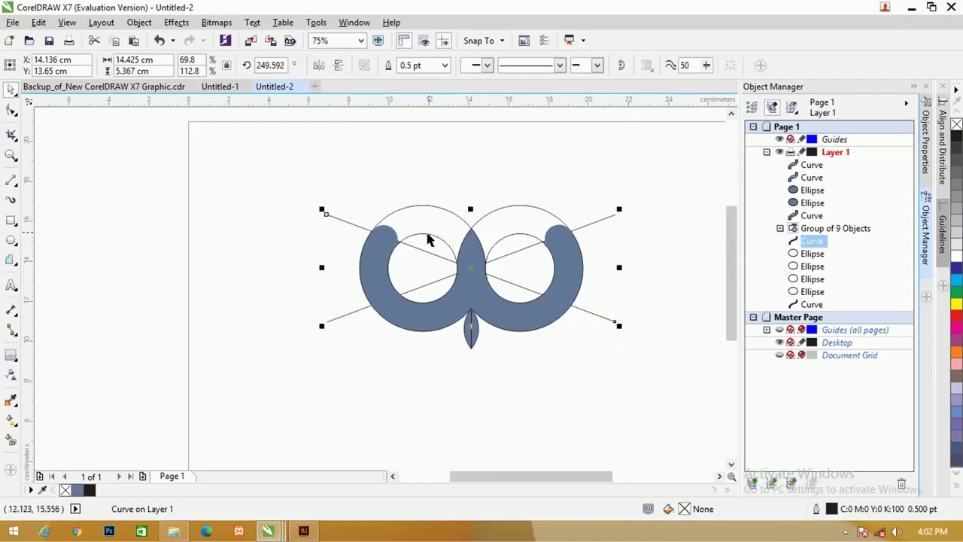
scroll(428, 240, "up", 1)
scroll(345, 237, "down", 1)
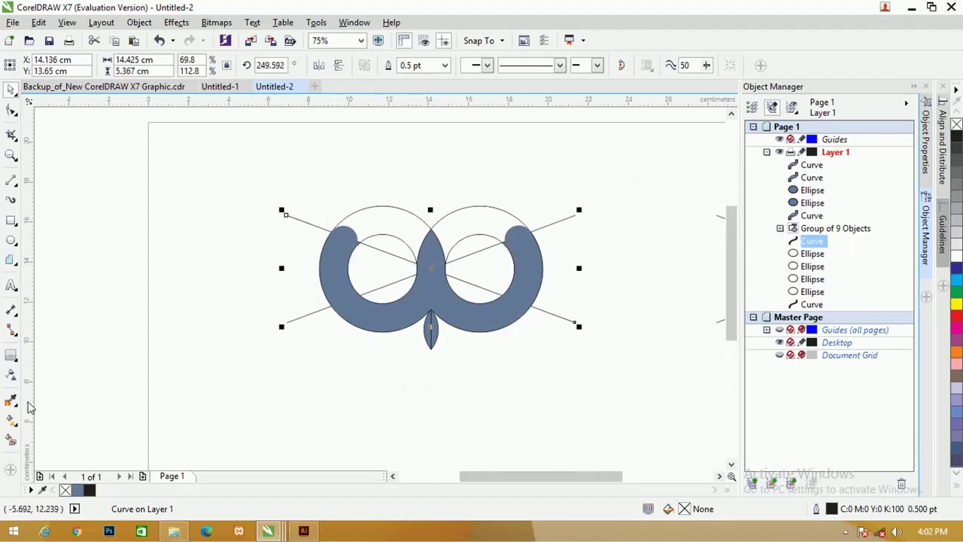
left_click(11, 440)
left_click(378, 279)
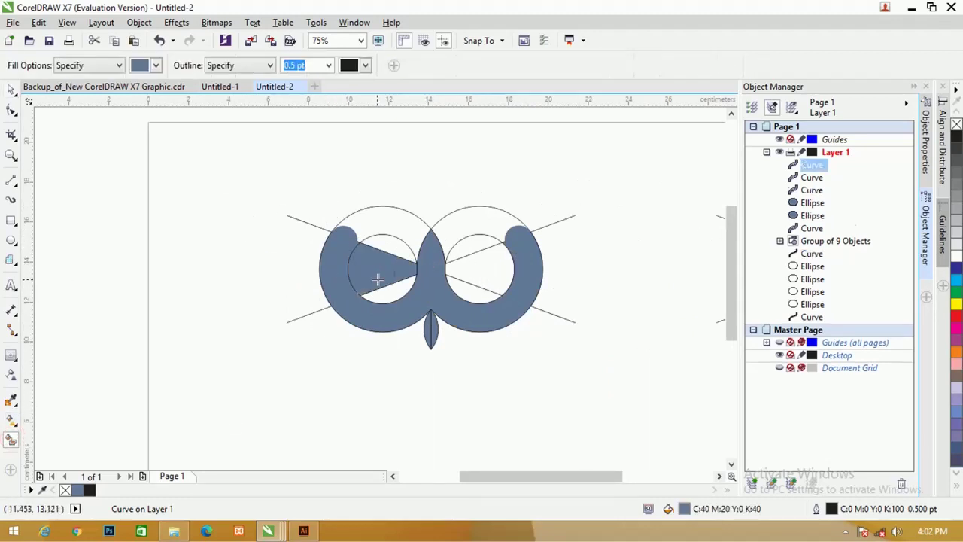
left_click(389, 291)
left_click(484, 269)
left_click(478, 289)
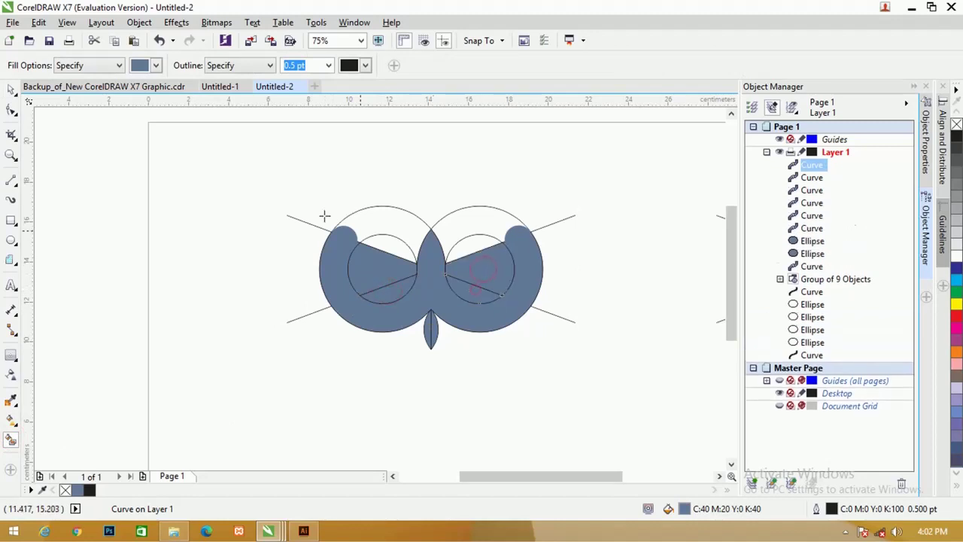
left_click(11, 90)
left_click(105, 127)
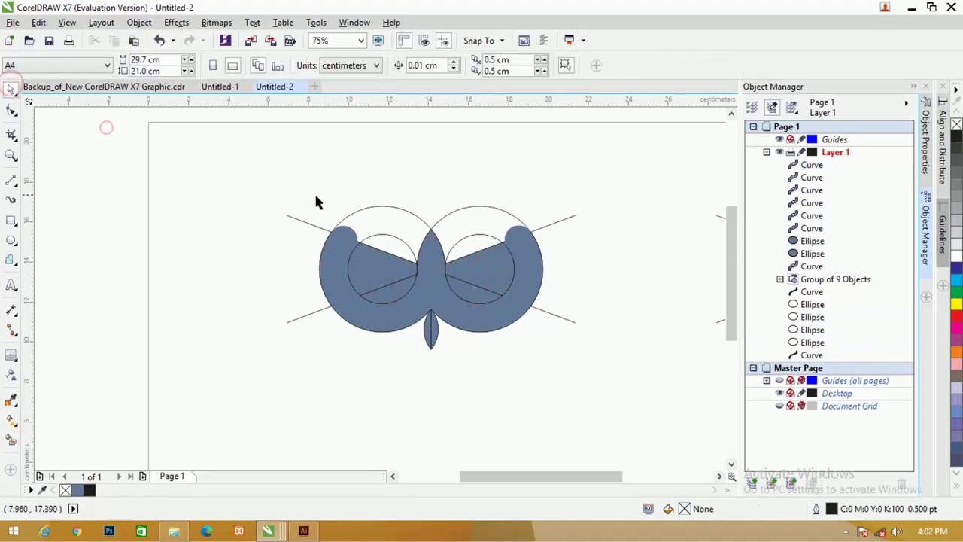
Delete the left ring's outer and inner construction circles and the right ring's outer circle
left_click(358, 212)
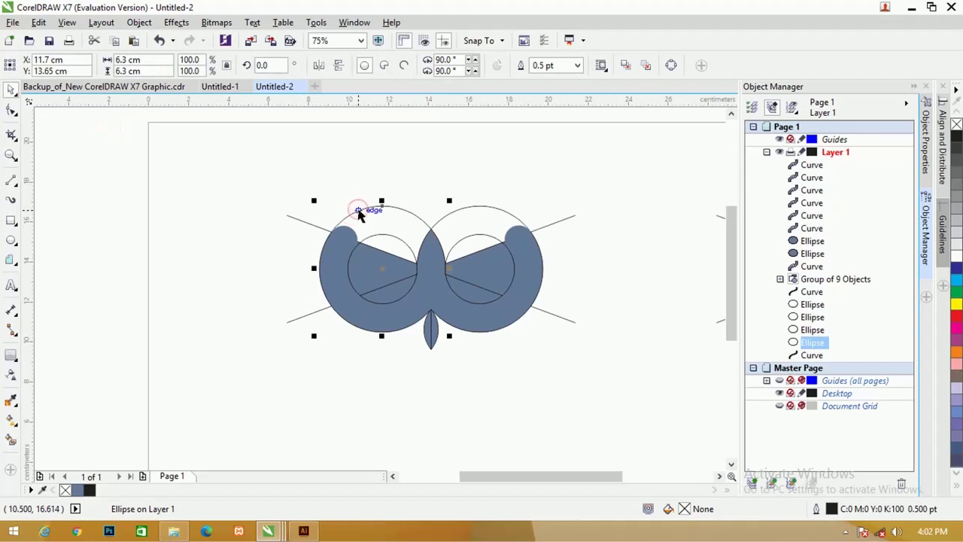
key("Delete")
left_click(379, 238)
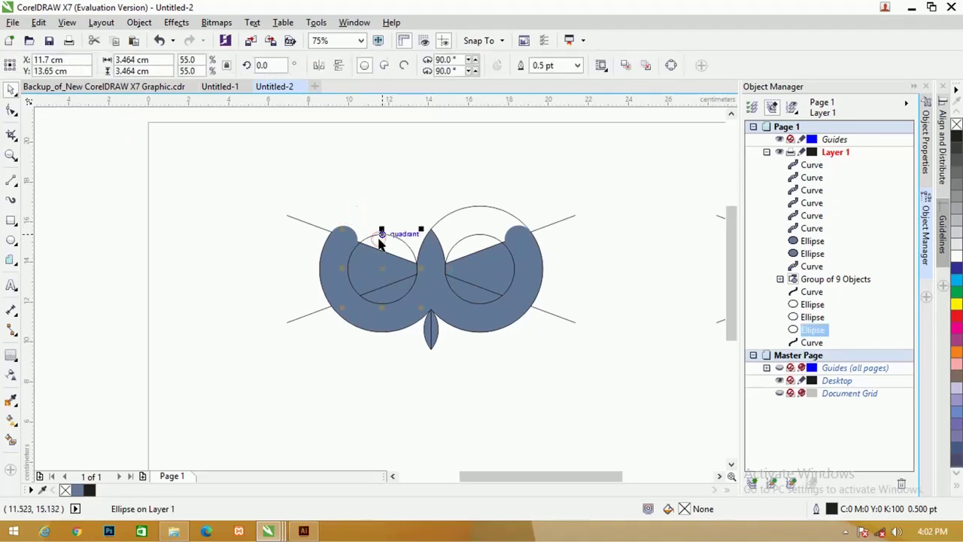
key("Delete")
left_click(444, 219)
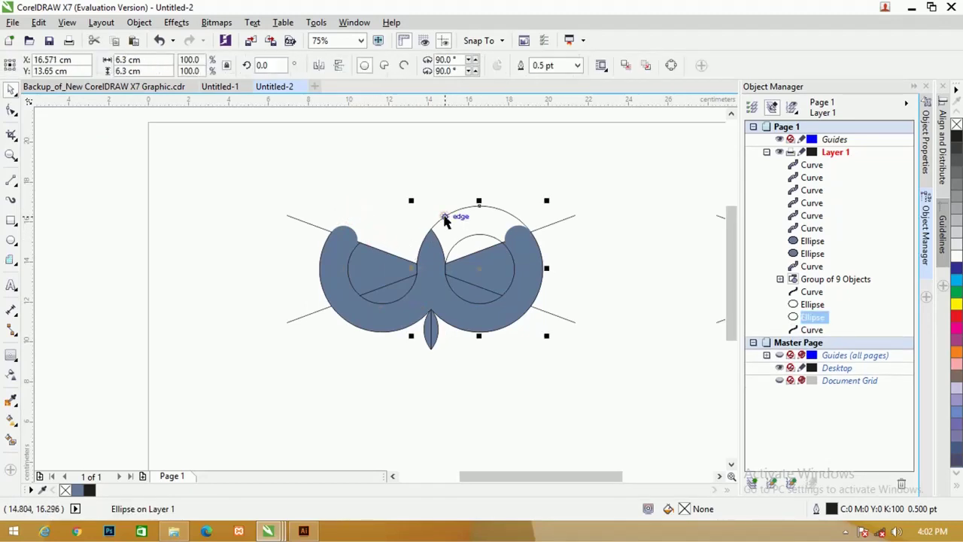
key("Delete")
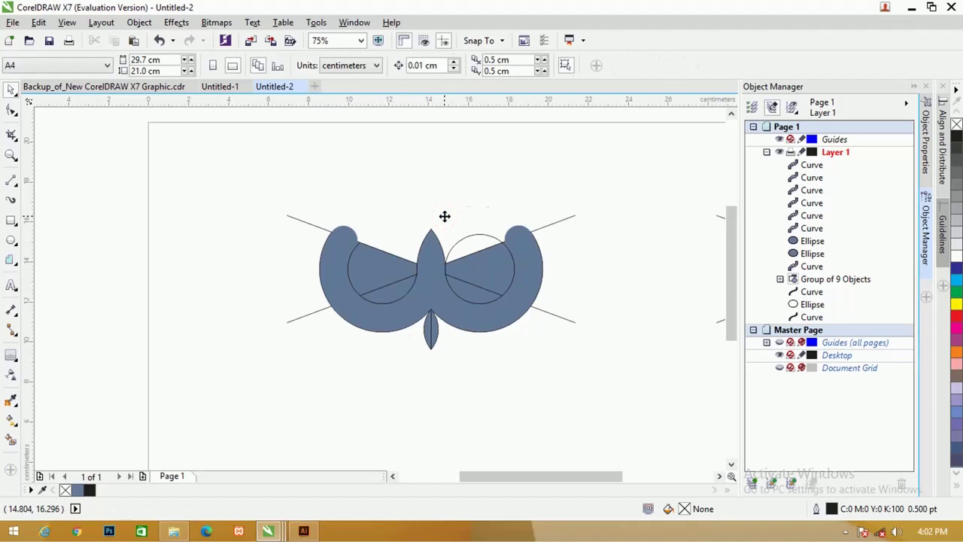
Delete the two diagonal construction lines and the right ring's inner circle
left_click(536, 230)
key("Delete")
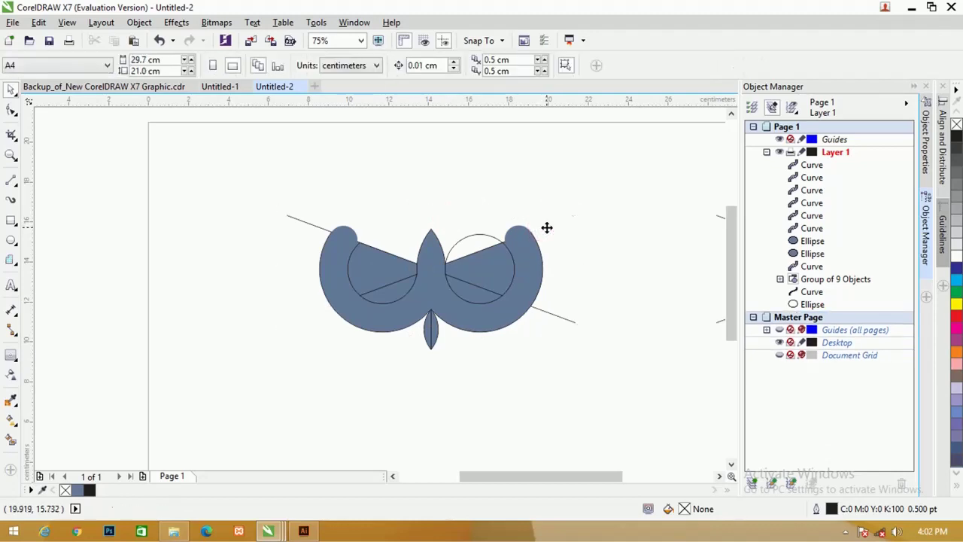
left_click(554, 314)
key("Delete")
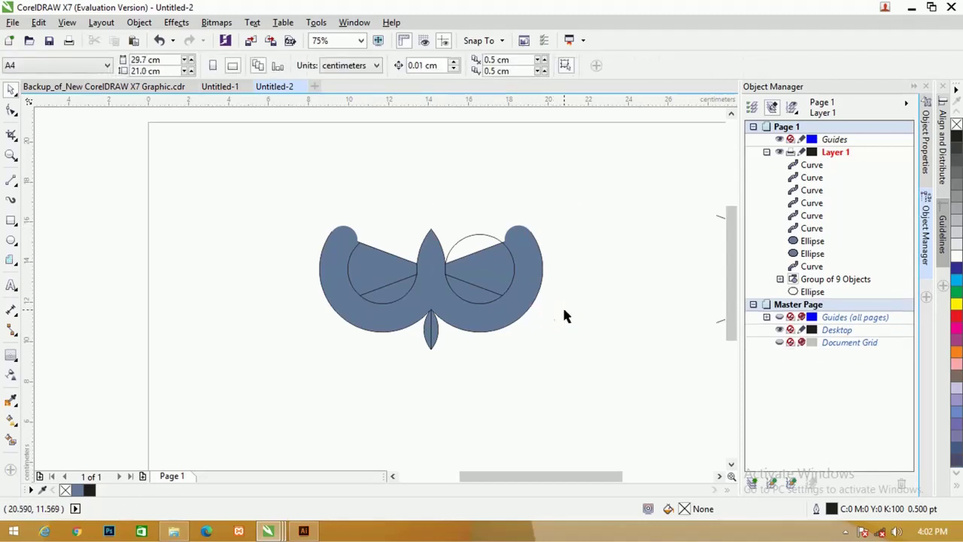
left_click(486, 239)
key("Delete")
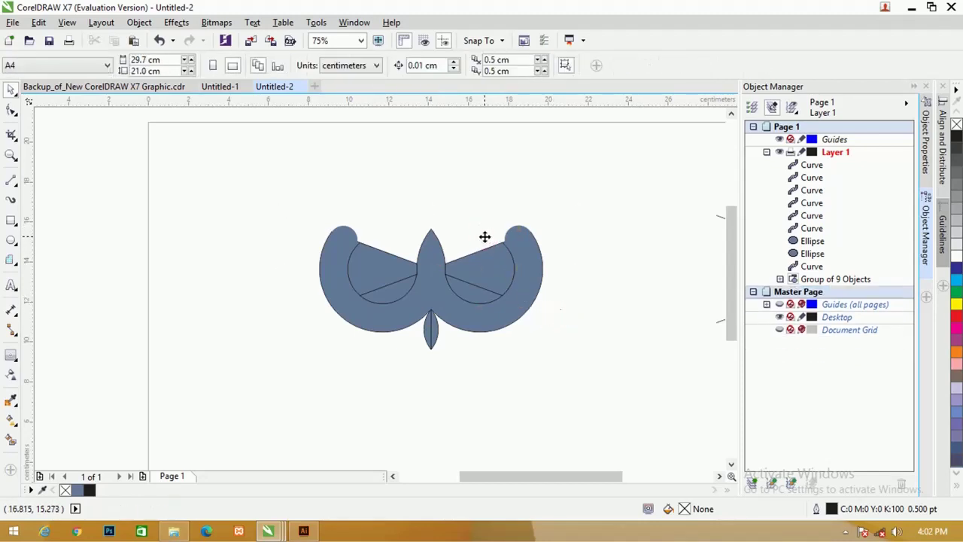
Weld the wedge and the segment beneath it inside the right ring into one shape
left_click(478, 295)
key("Escape")
left_click(477, 265)
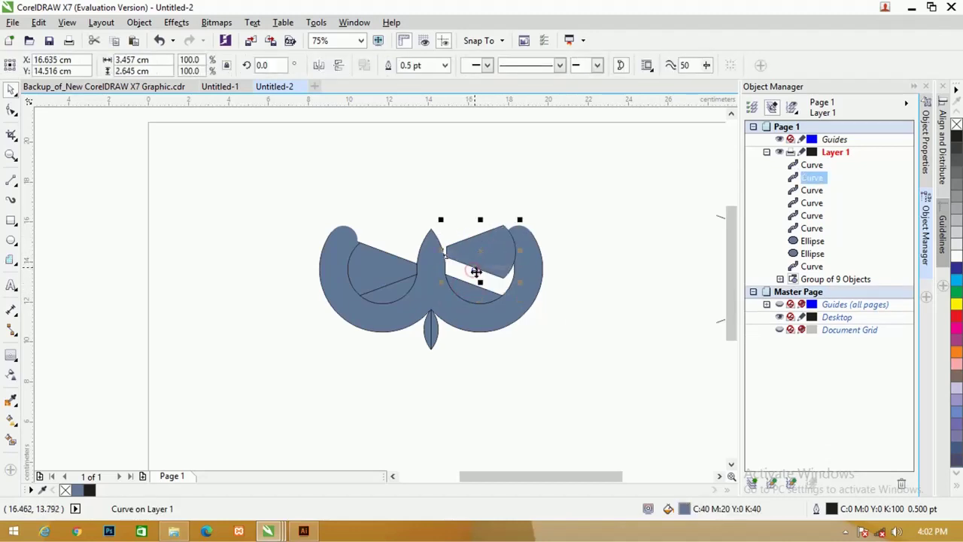
left_click(466, 287, "shift")
left_click(389, 64)
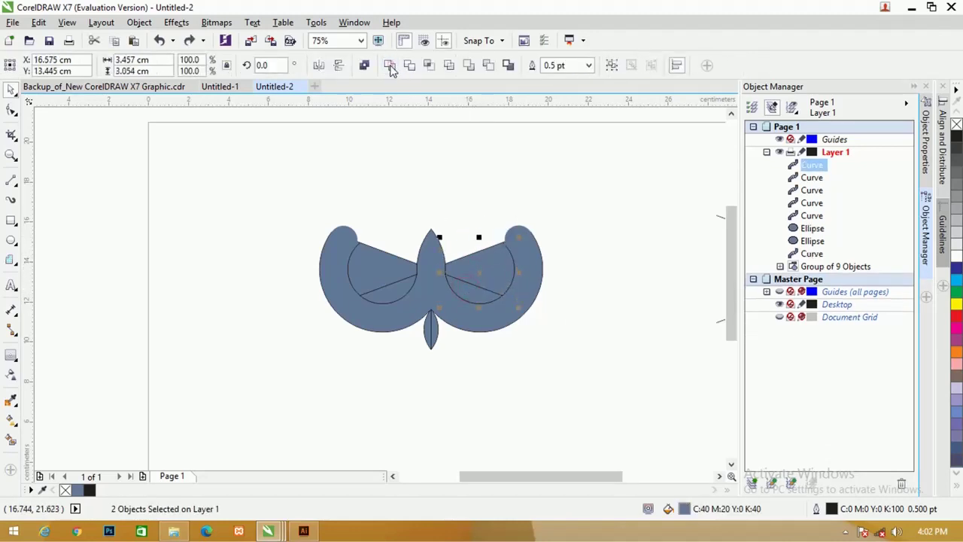
left_click(397, 211)
Weld the wedge and the segment beneath it inside the left ring into one shape
left_click(375, 260)
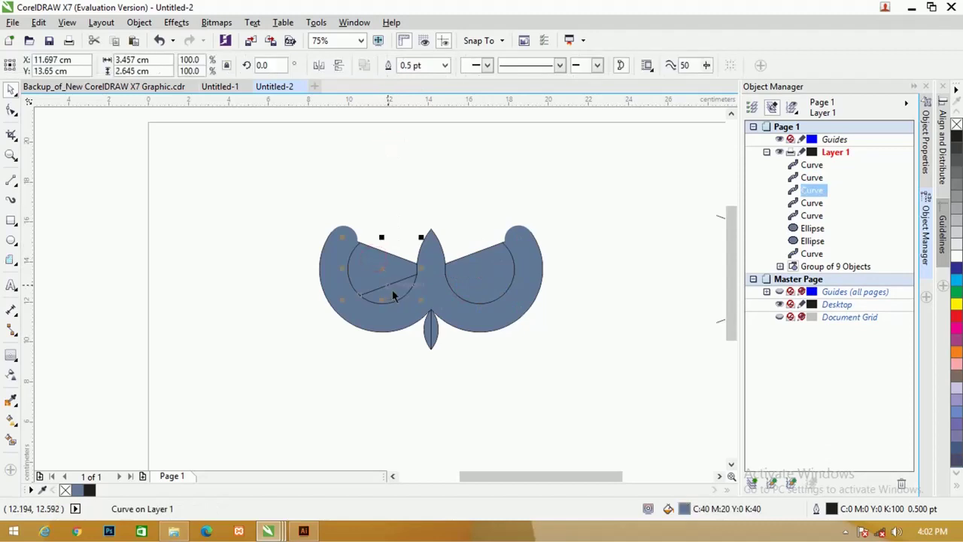
key("Escape")
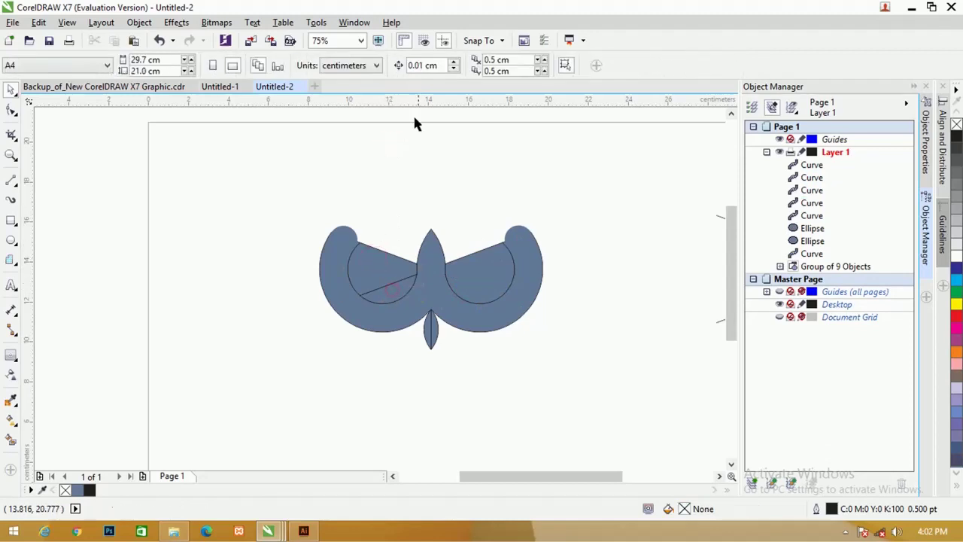
left_click(388, 258)
left_click(402, 289, "shift")
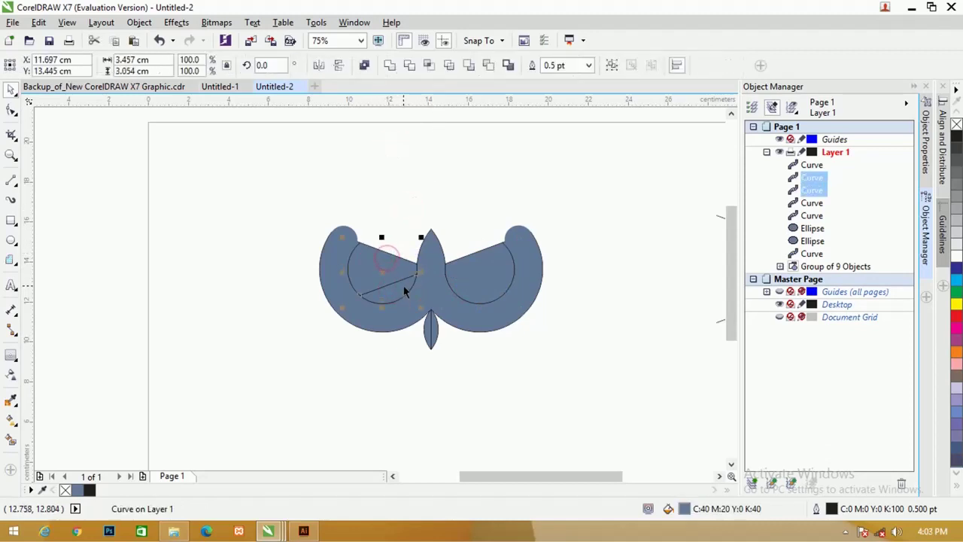
left_click(392, 65)
left_click(436, 167)
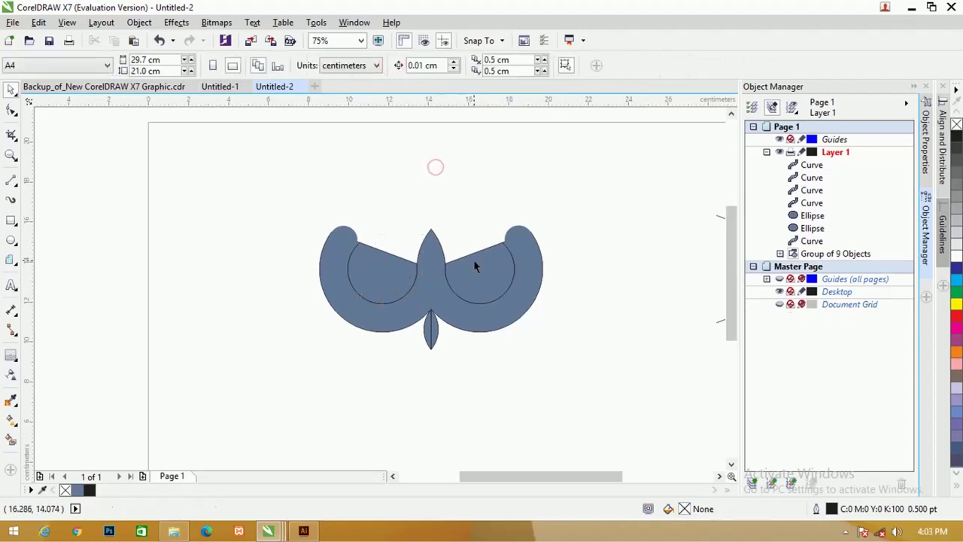
Weld the two halves of the small pointed leaf below the rings into one shape
left_click_drag(422, 315, 411, 297)
left_click(397, 72)
left_click(442, 155)
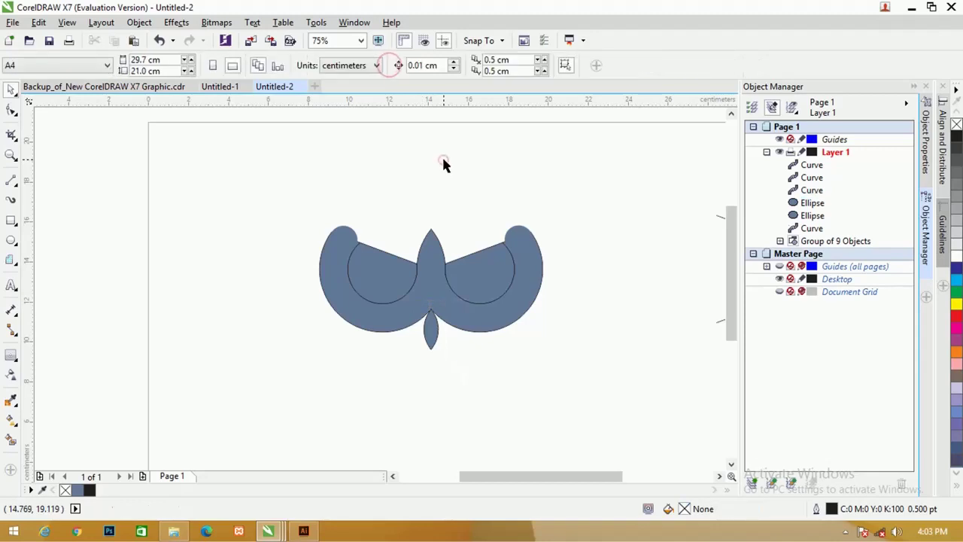
Remove the outline from all six shapes of the logo
scroll(369, 226, "up", 2)
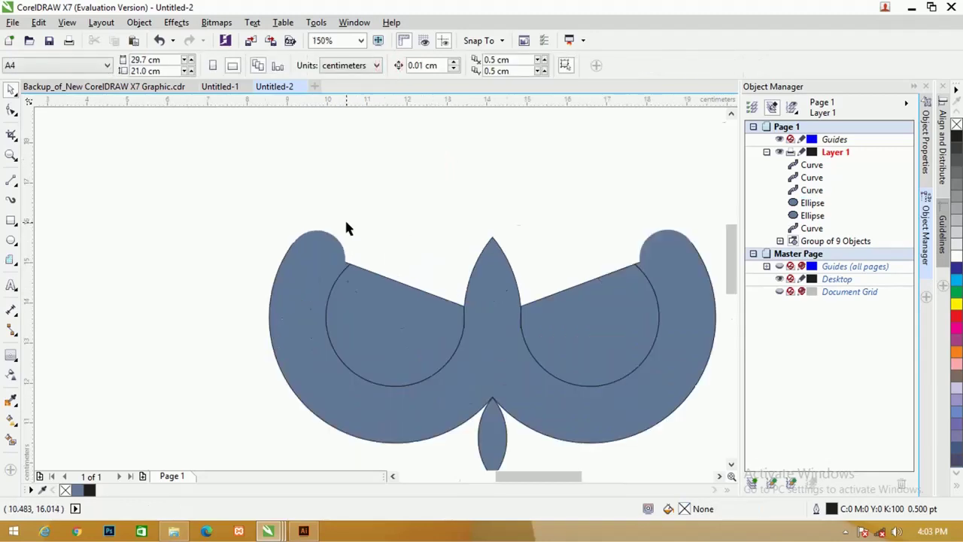
scroll(305, 219, "down", 2)
mouse_move(298, 210)
left_mouse_down()
mouse_move(564, 364)
mouse_move(567, 383)
left_mouse_up()
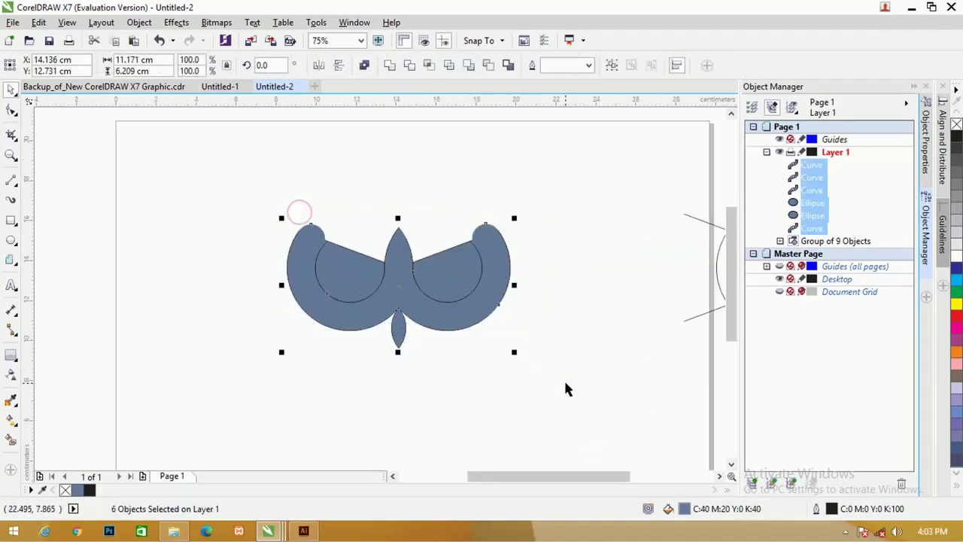
right_click(66, 491)
left_click(221, 228)
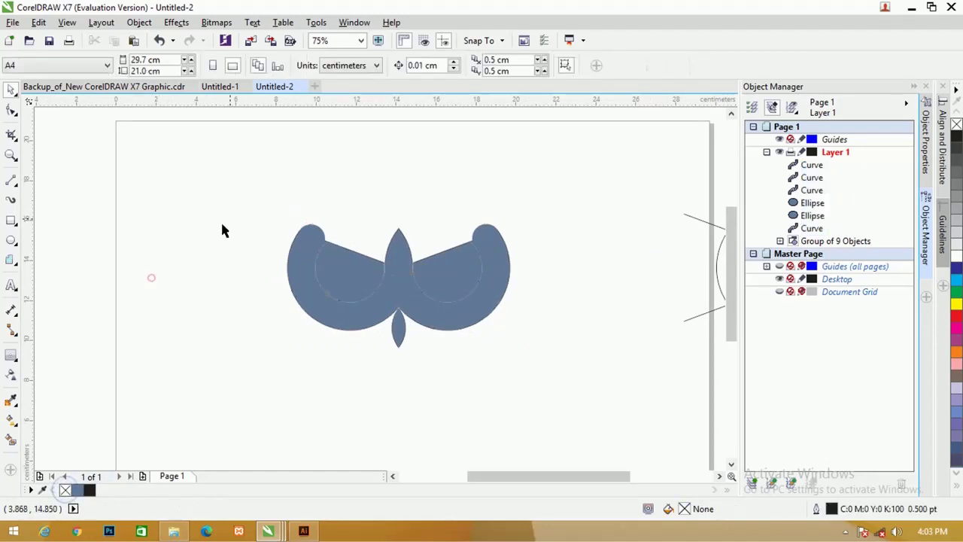
Inspect at high magnification how the left circle joins the arm end and the filled inner area
scroll(222, 229, "up", 4)
scroll(181, 202, "up", 1)
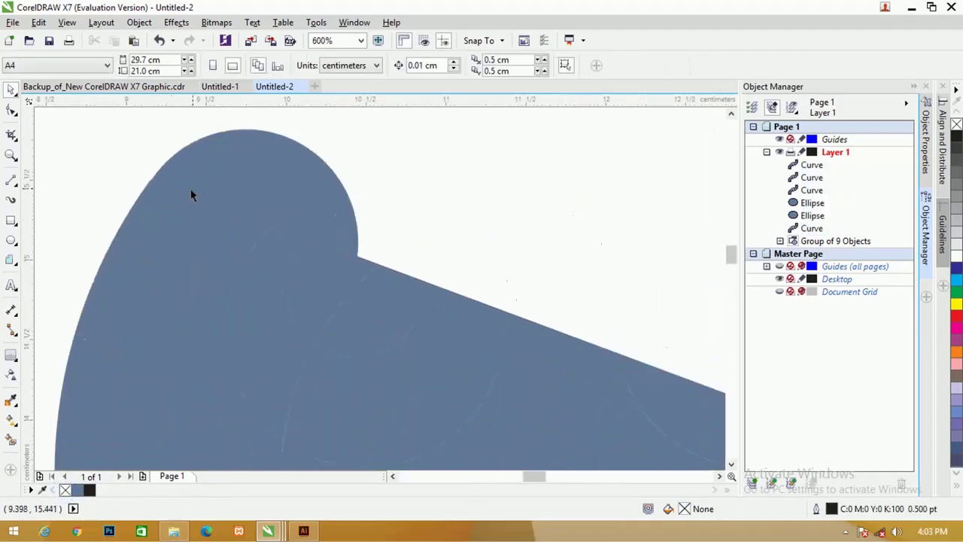
scroll(191, 196, "up", 1)
scroll(193, 182, "down", 2)
left_click(218, 192)
scroll(218, 192, "up", 1)
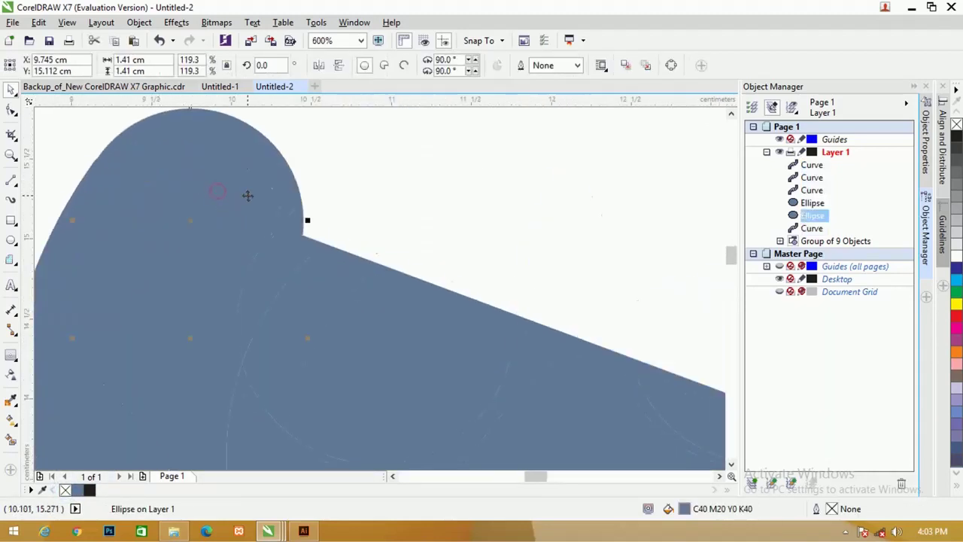
left_click(322, 245)
left_click(330, 210)
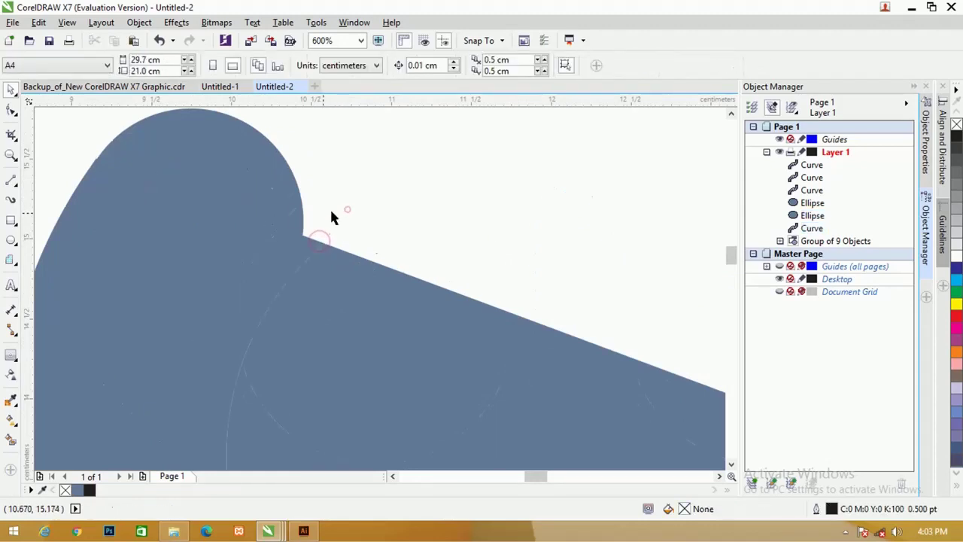
Give the main body shape a black hairline outline and remove its fill
scroll(254, 195, "down", 1)
left_click(205, 370)
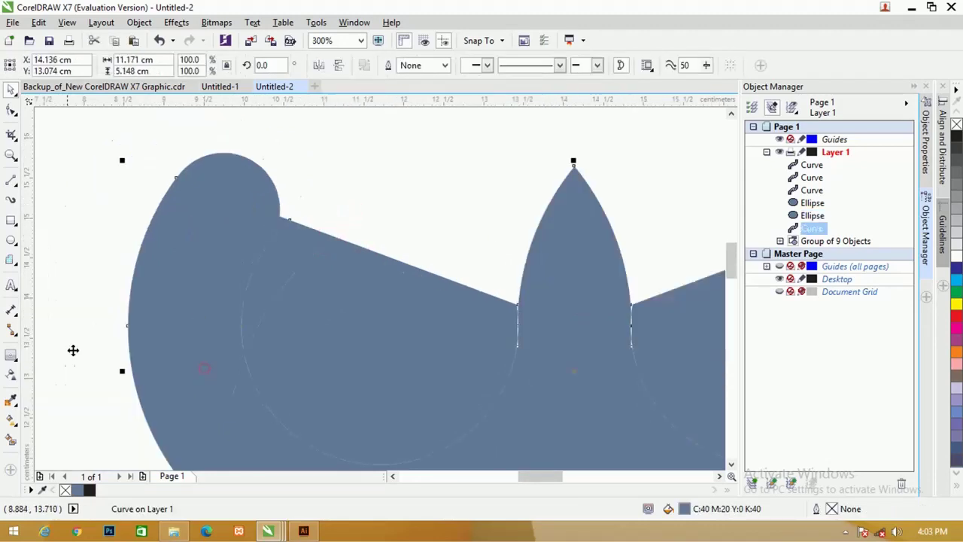
right_click(89, 490)
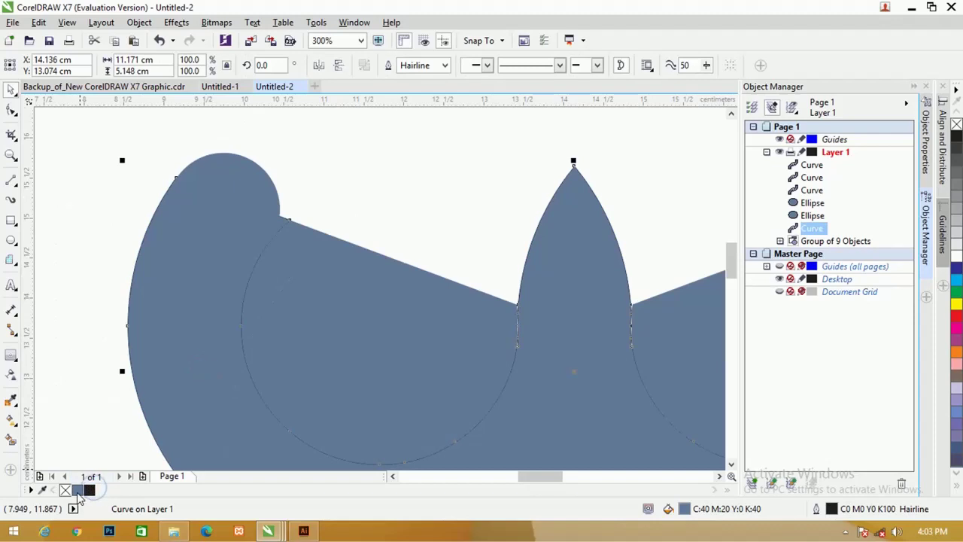
left_click(64, 490)
scroll(262, 236, "up", 1)
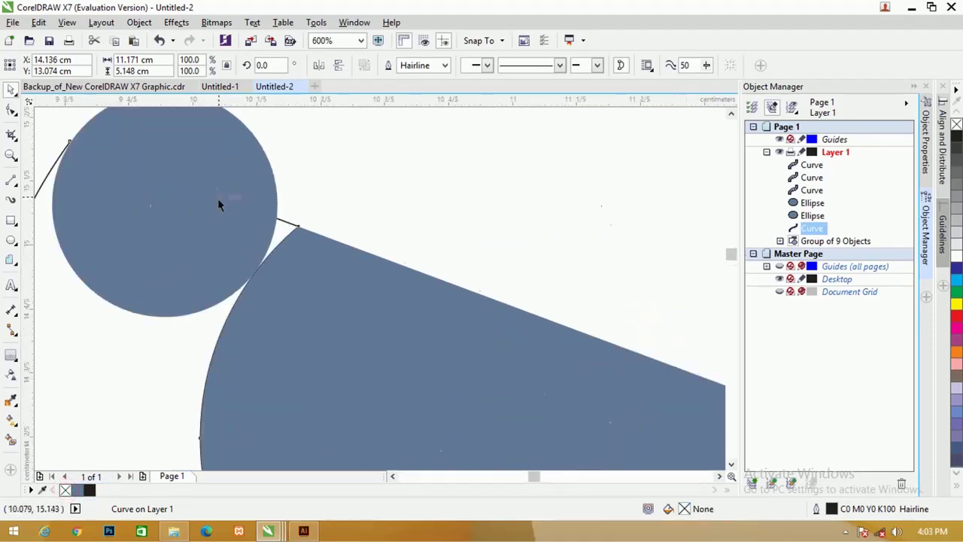
scroll(219, 204, "up", 1)
scroll(326, 238, "down", 1)
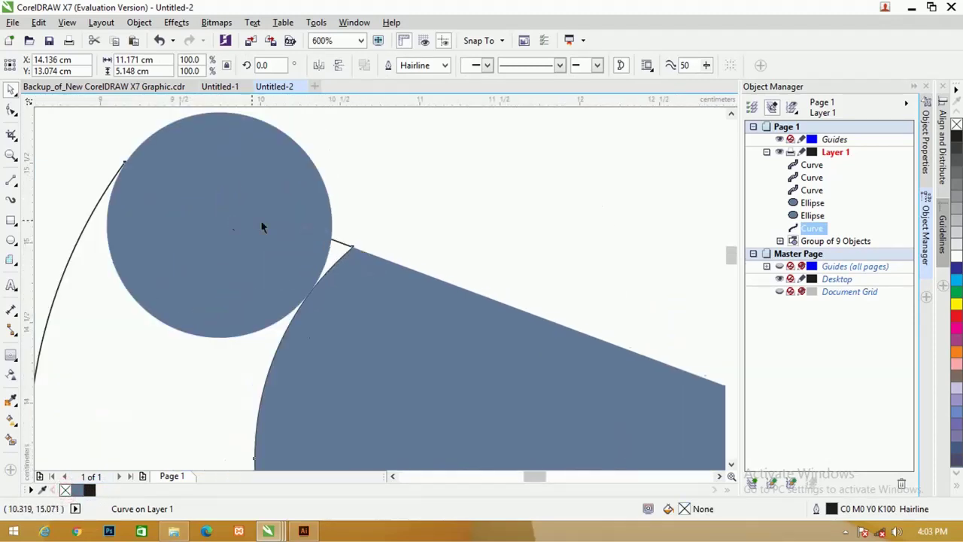
left_click(252, 264)
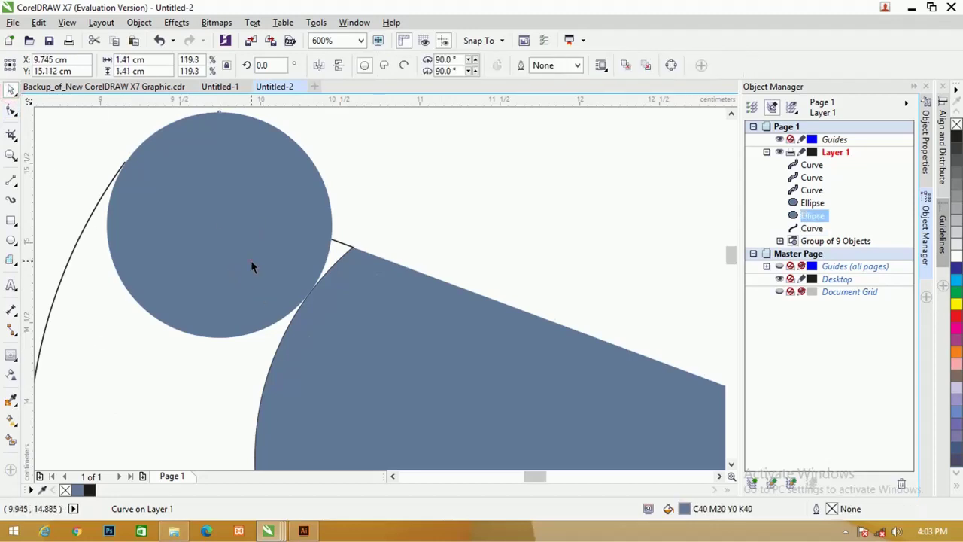
scroll(251, 263, "up", 1)
left_click_drag(376, 389, 379, 393)
left_click(441, 164)
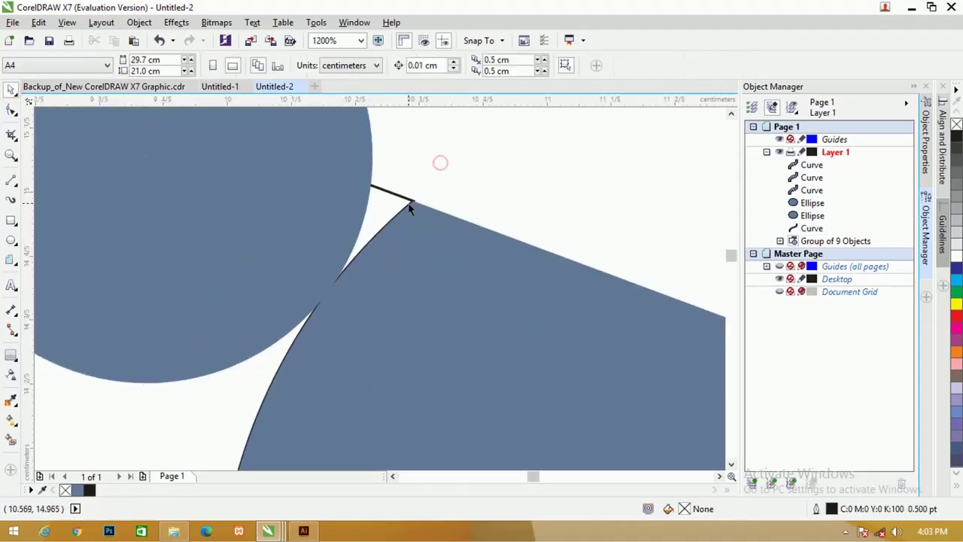
left_click_drag(403, 197, 444, 161)
key("ctrl+z")
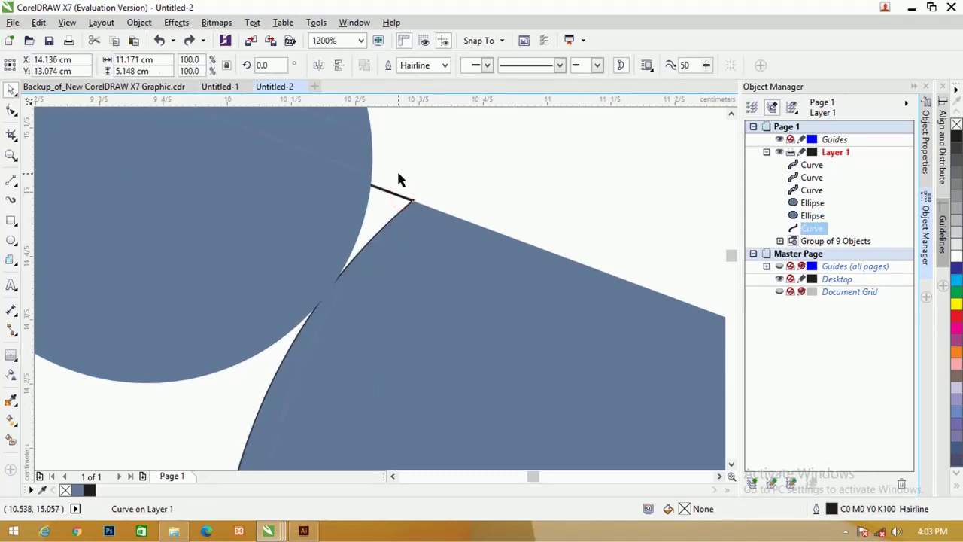
Bring the body outline to the front and add a cusp node where the left circle touches its inner curve
scroll(397, 169, "down", 1)
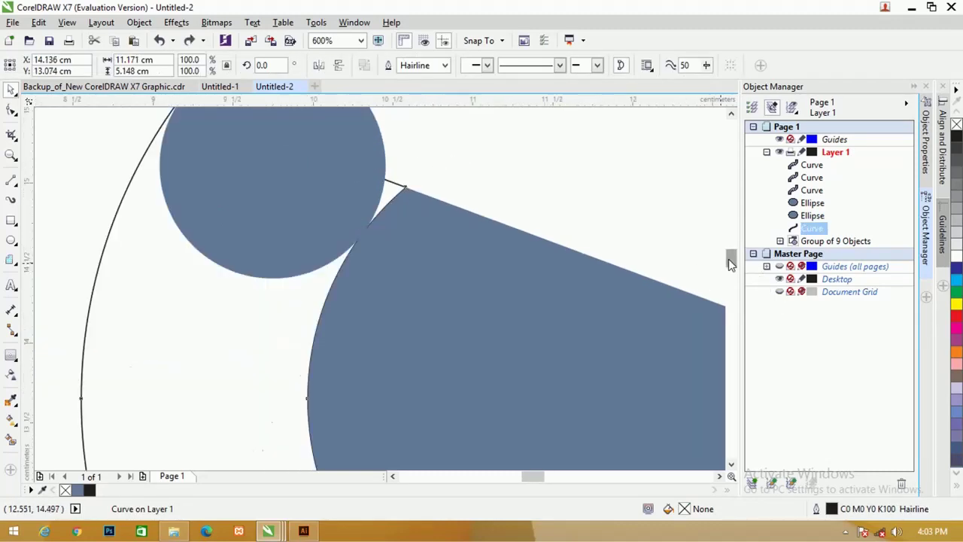
mouse_move(734, 261)
left_mouse_down()
mouse_move(731, 251)
mouse_move(734, 260)
left_mouse_up()
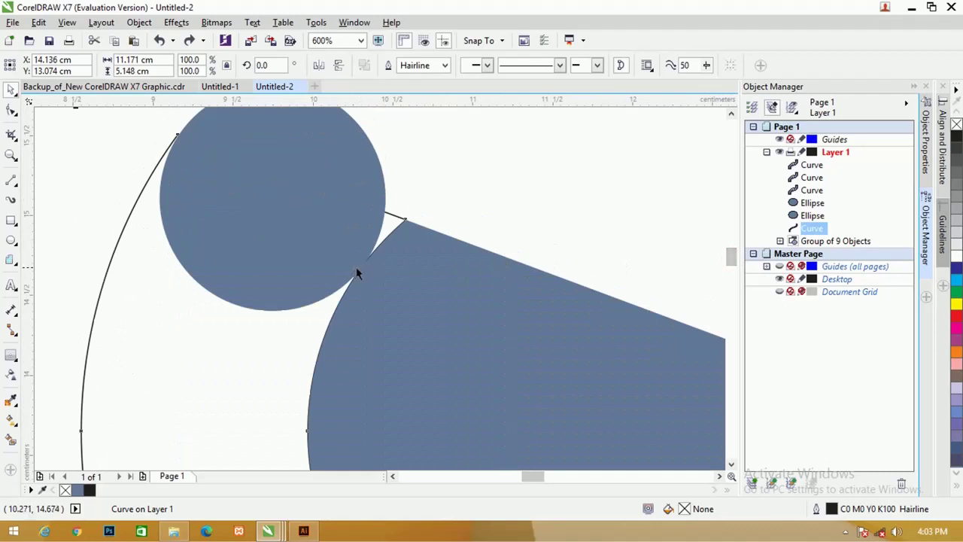
key("shift+Page_Up")
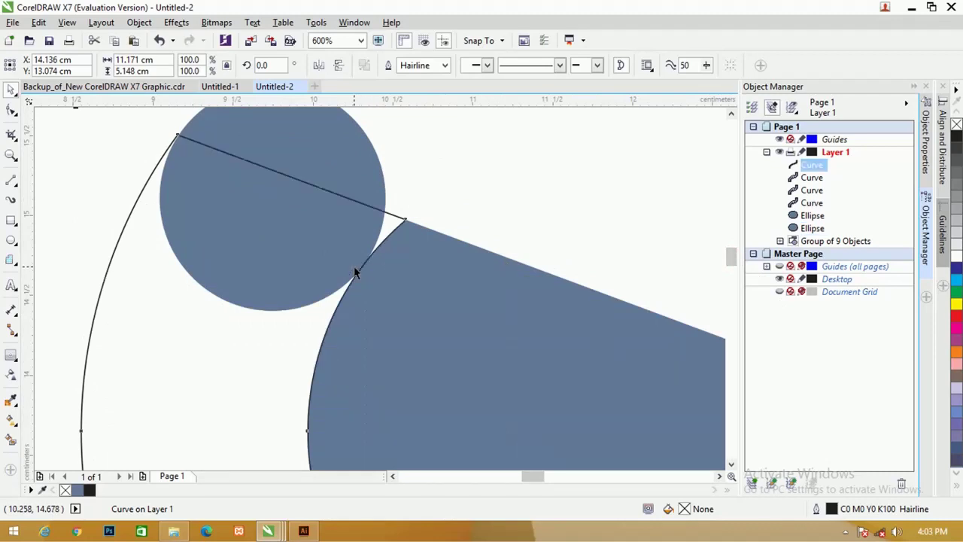
scroll(356, 273, "up", 3)
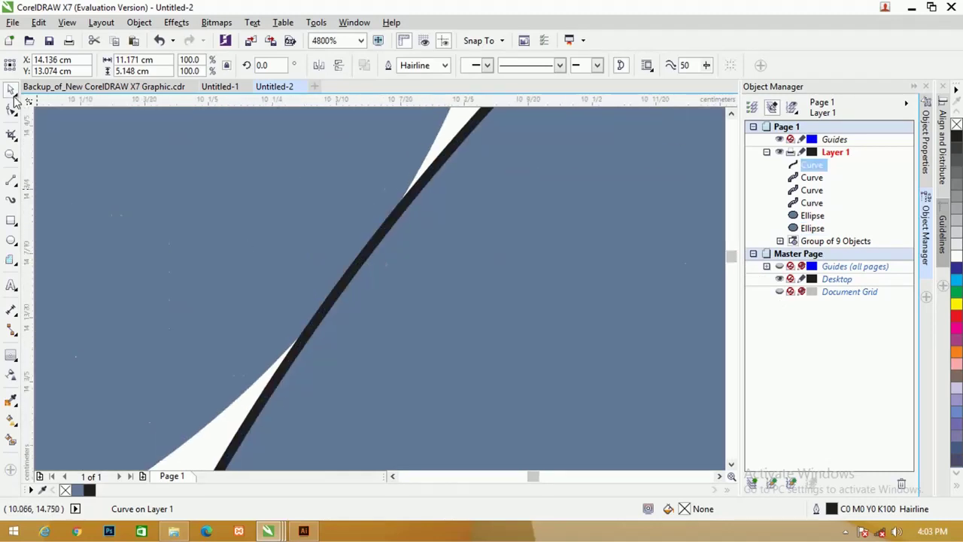
left_click(12, 107)
double_click(347, 277)
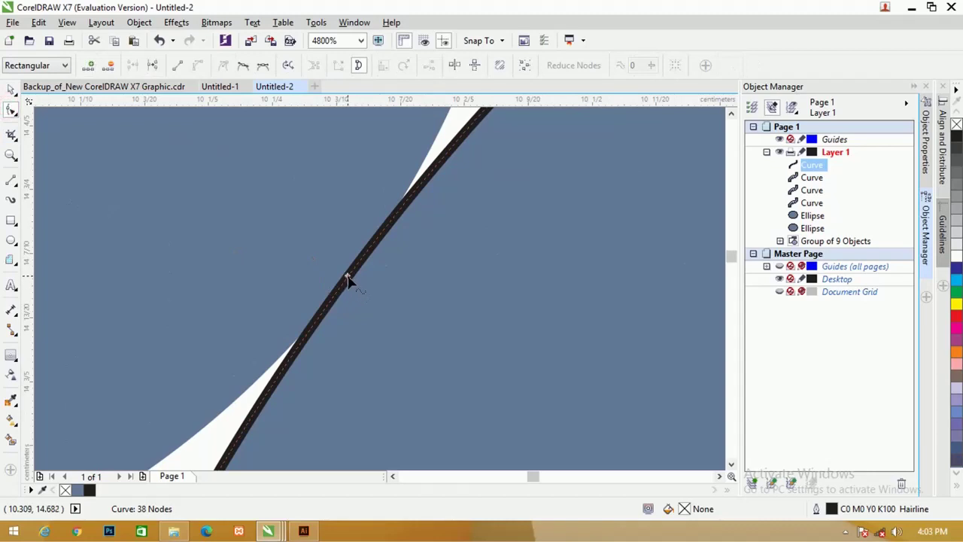
left_click(224, 66)
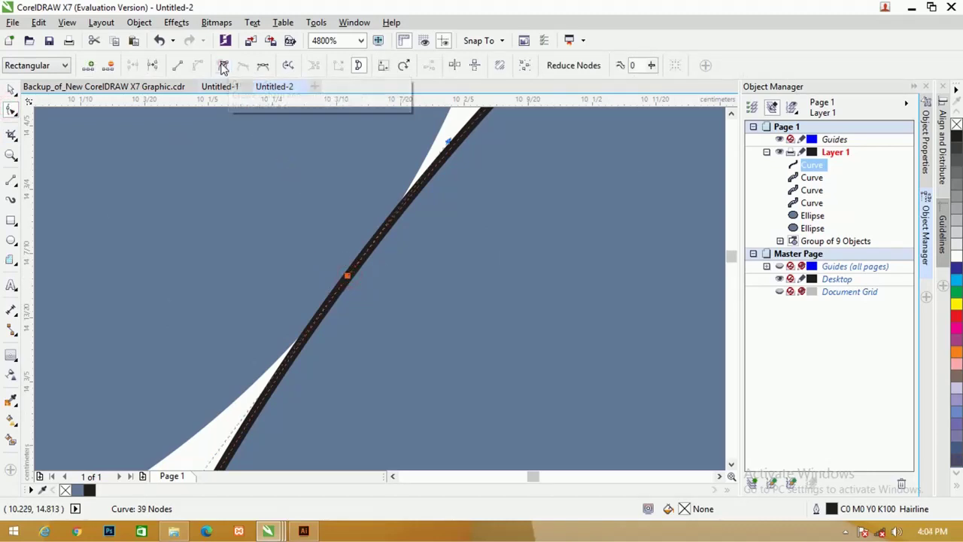
Delete the sharp corner node beside the left circle and move the left arm's outer end node slightly onto the circle's edge
scroll(366, 161, "down", 3)
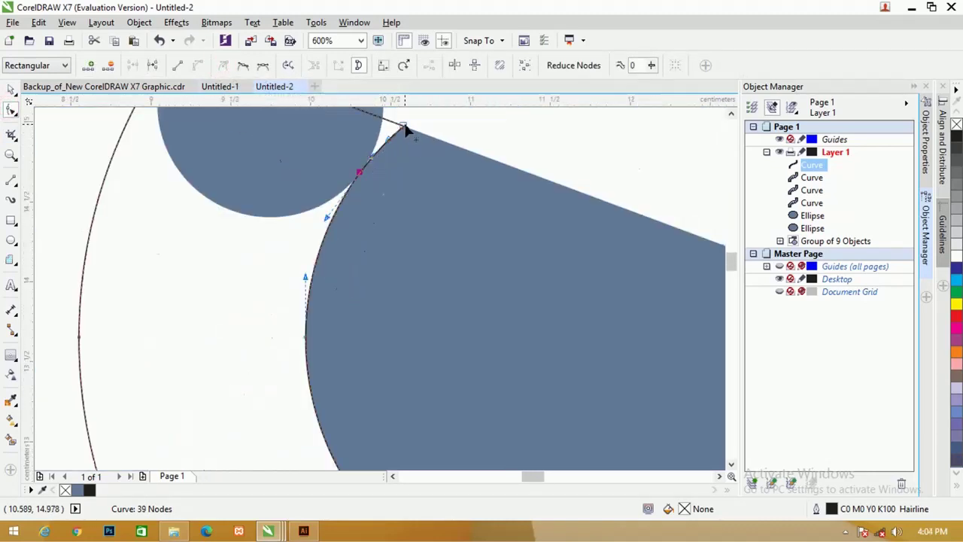
left_click_drag(404, 128, 258, 161)
scroll(257, 162, "up", 1)
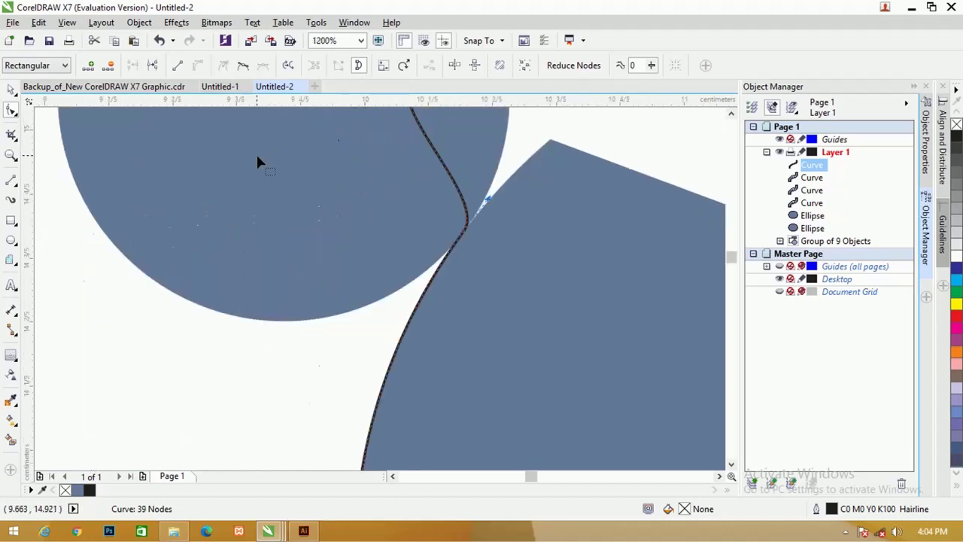
scroll(257, 163, "down", 3)
scroll(213, 146, "up", 4)
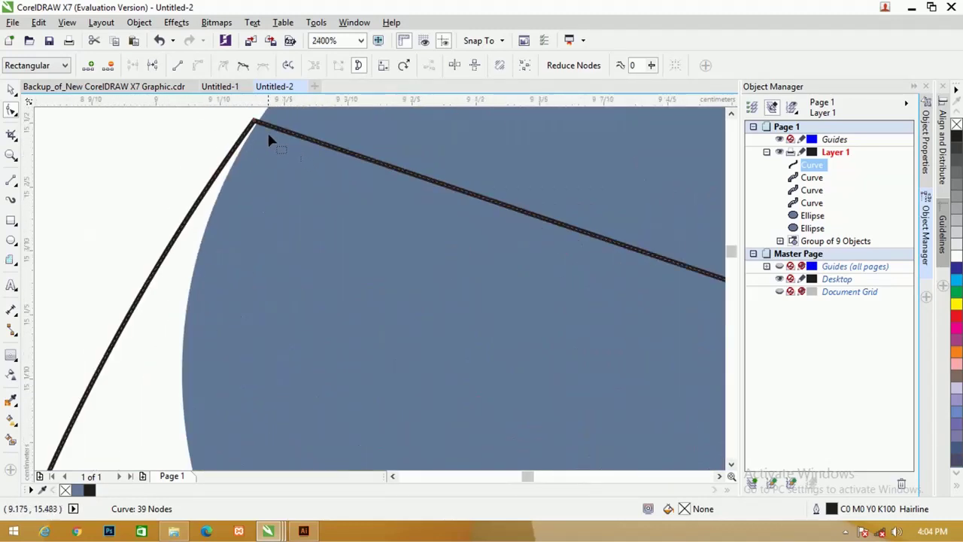
left_click_drag(255, 125, 259, 128)
Enlarge the circle at the right arm's end slightly to a diameter of about 1.416 cm so it meets the inner curve
scroll(213, 155, "down", 5)
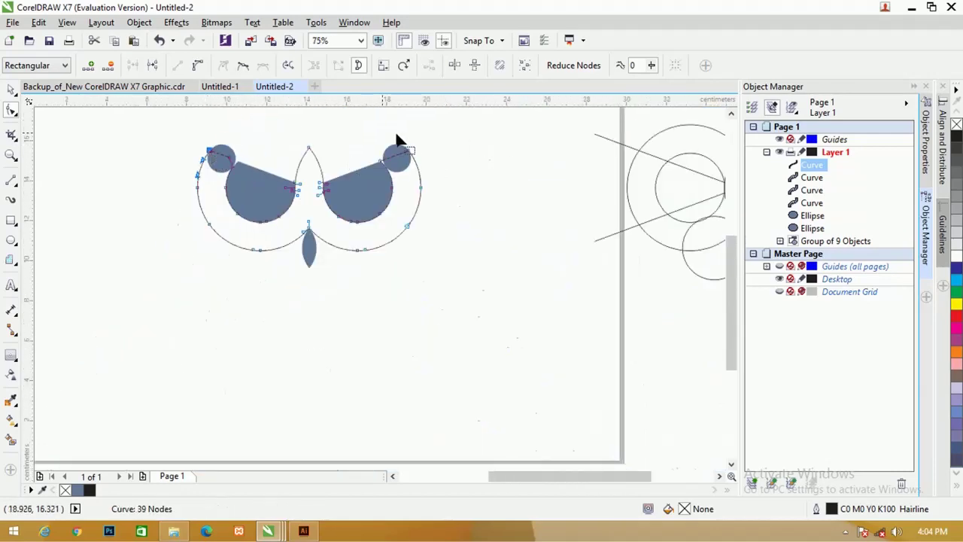
scroll(399, 143, "up", 4)
scroll(461, 260, "down", 2)
left_click(474, 344)
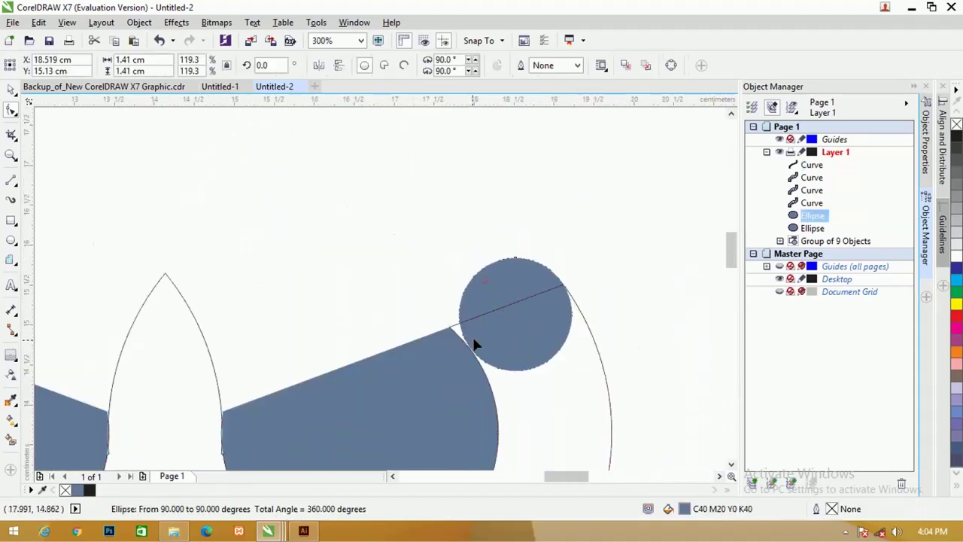
scroll(457, 322, "up", 2)
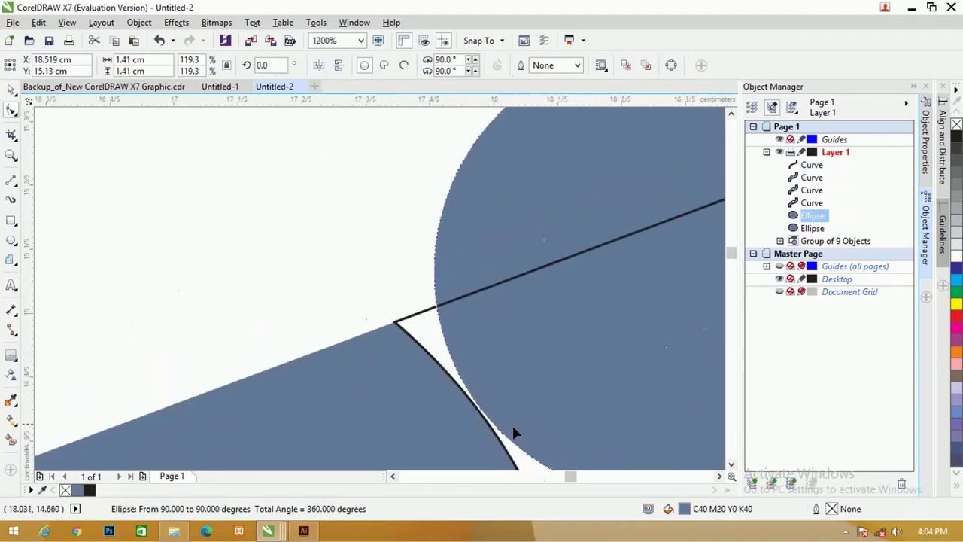
scroll(493, 420, "down", 2)
scroll(600, 390, "up", 2)
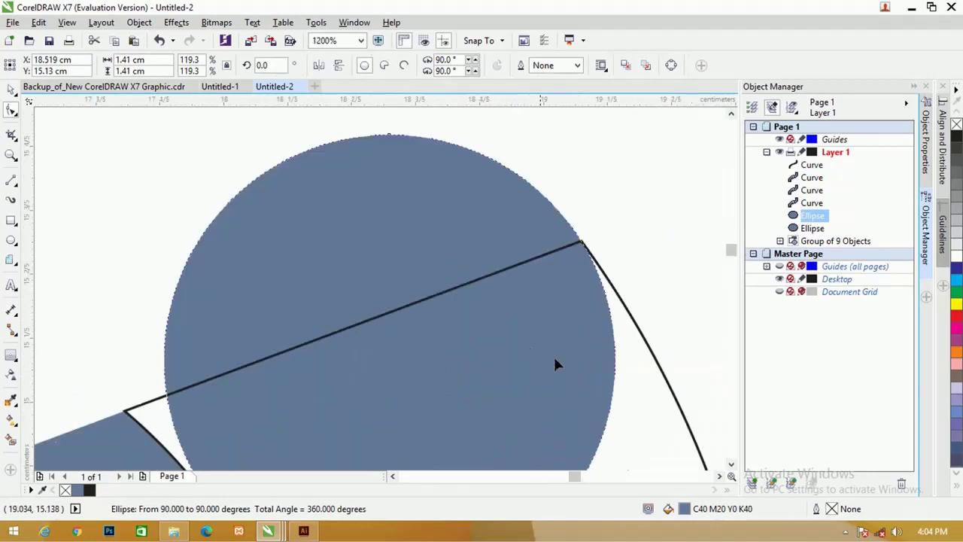
left_click(11, 88)
scroll(184, 232, "down", 2)
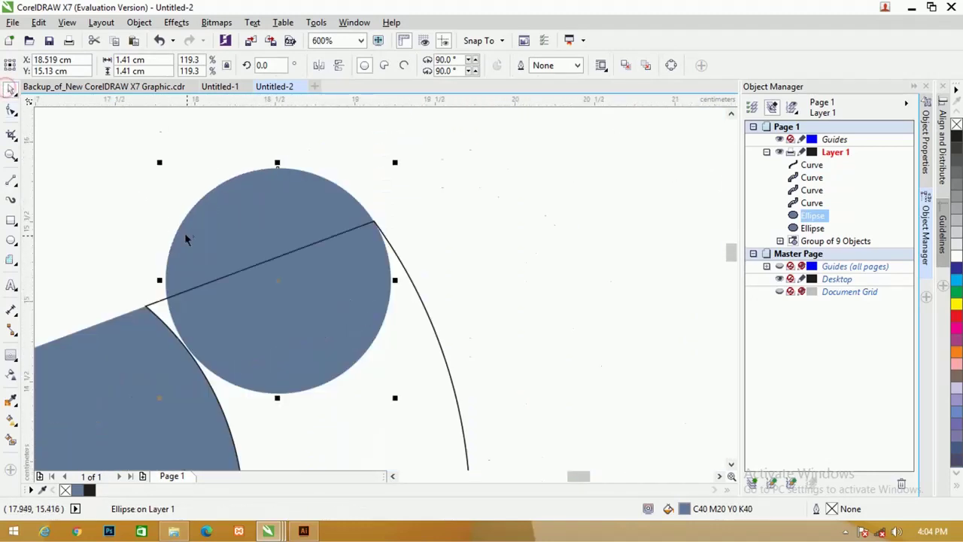
left_click(235, 230)
left_click_drag(160, 399, 158, 399)
scroll(241, 231, "up", 1)
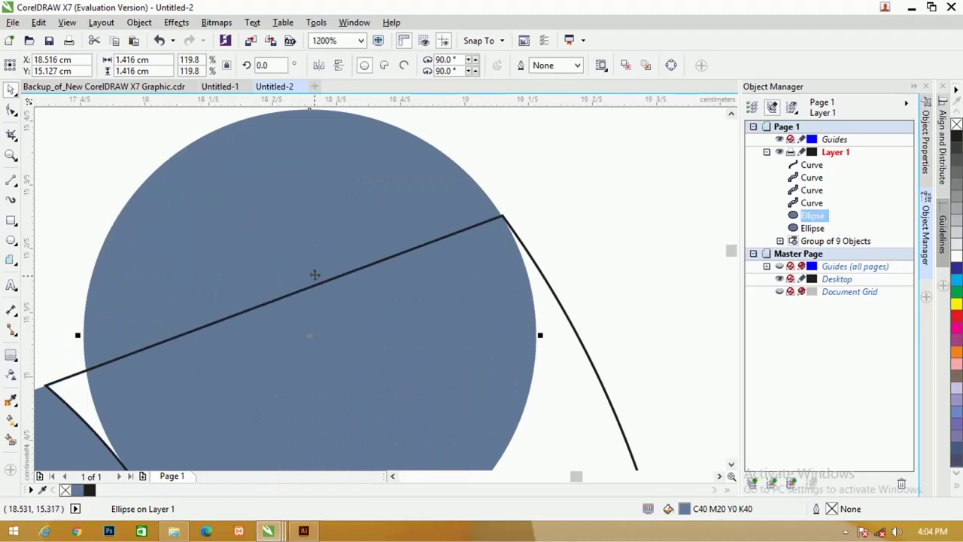
scroll(120, 315, "down", 2)
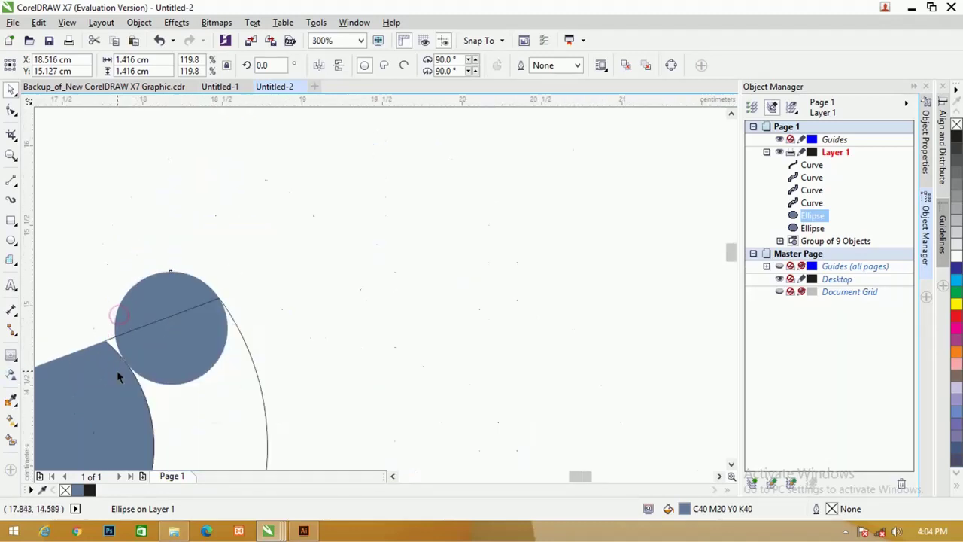
scroll(119, 371, "up", 3)
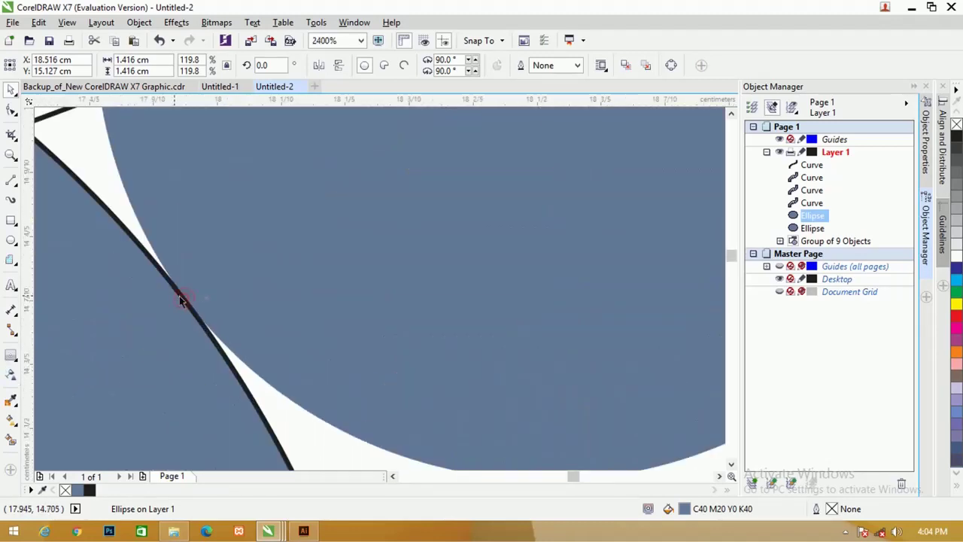
Add a node on the body outline where the right circle touches its inner curve and move the nearby corner node inside the circle
left_click(11, 110)
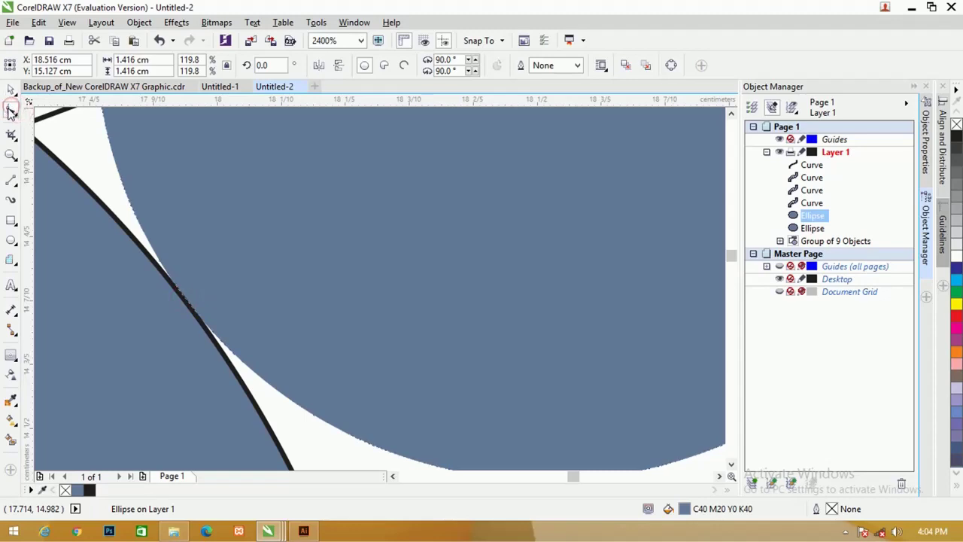
left_click(184, 304)
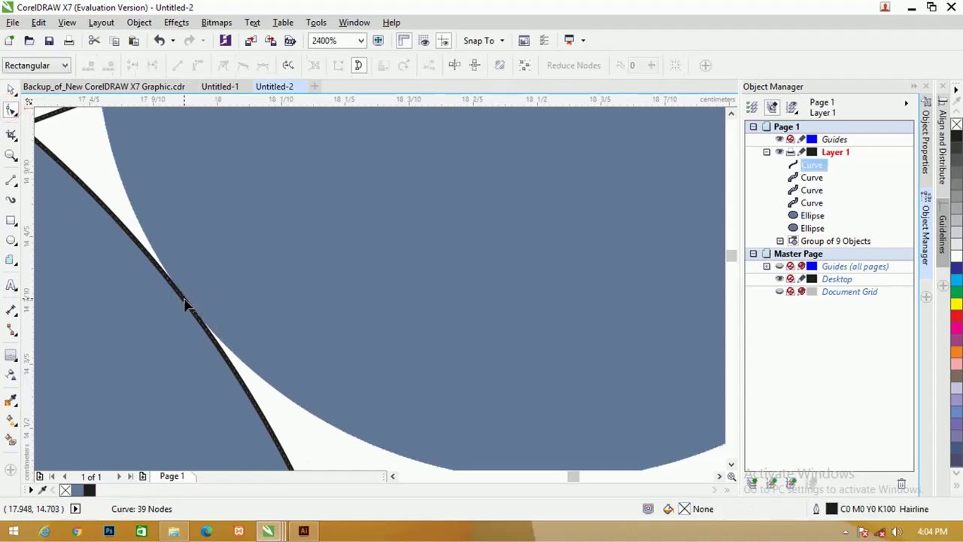
double_click(185, 301)
scroll(185, 301, "down", 1)
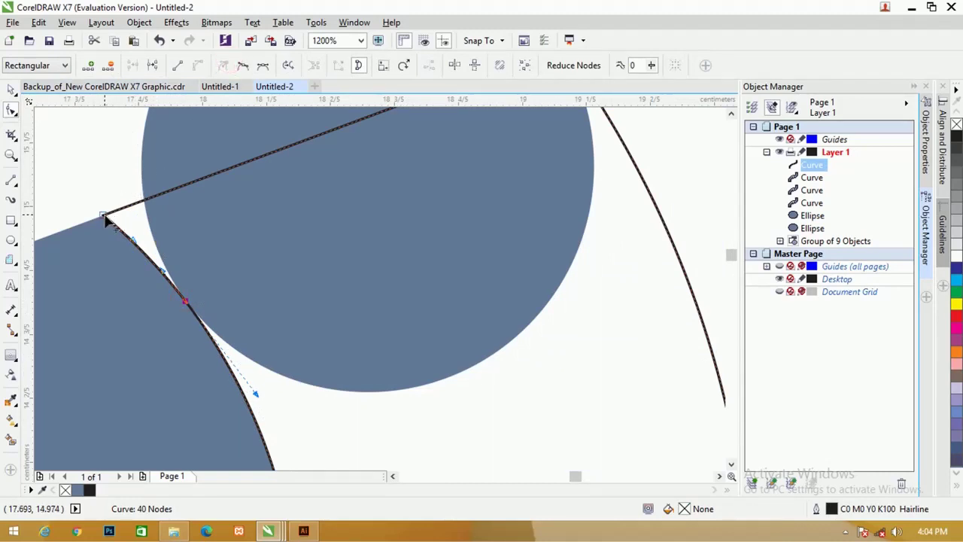
left_click_drag(105, 218, 273, 209)
Move the right arm's outer end node slightly onto the edge of the right circle
scroll(542, 128, "down", 4)
scroll(544, 113, "up", 5)
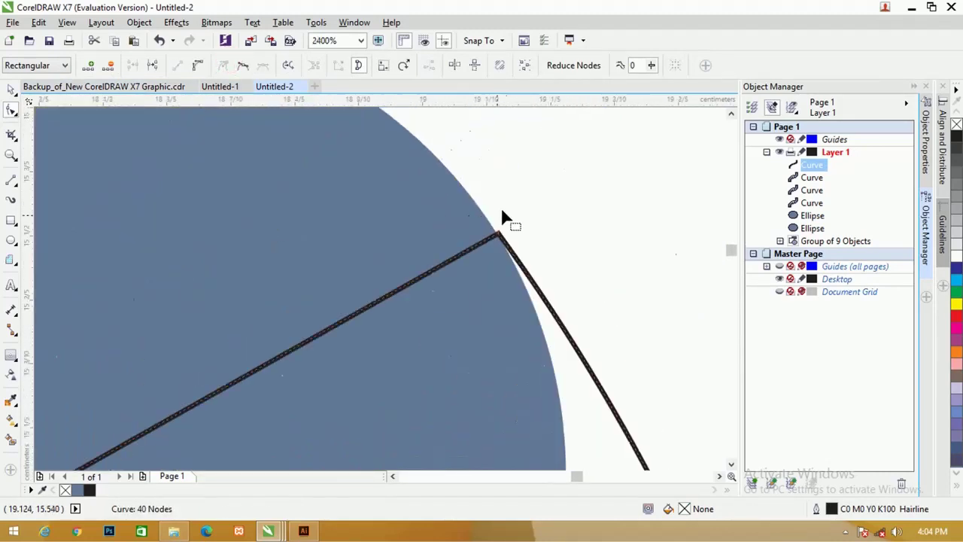
left_click_drag(498, 235, 499, 238)
scroll(501, 235, "down", 5)
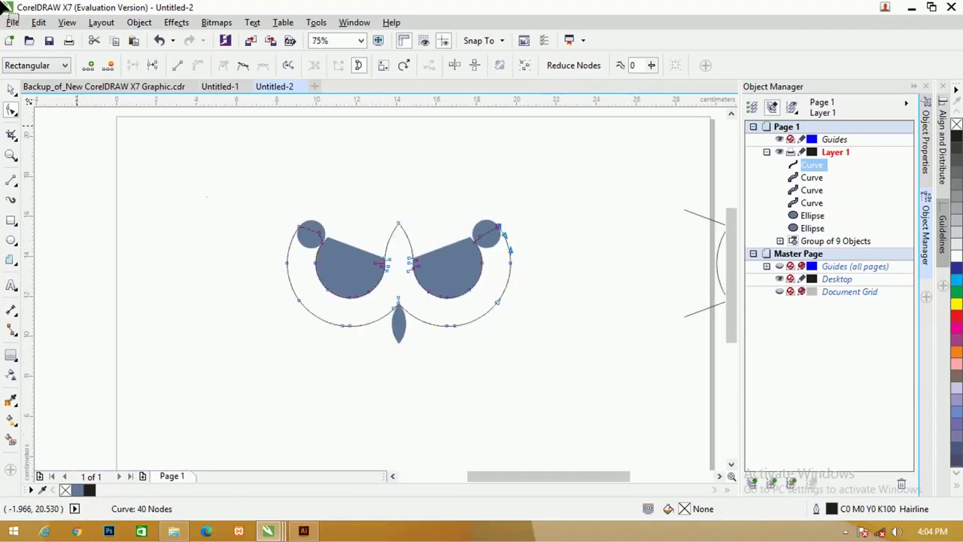
Weld the left circle to the body outline to round off the left arm's end
left_click(10, 89)
scroll(354, 245, "up", 3)
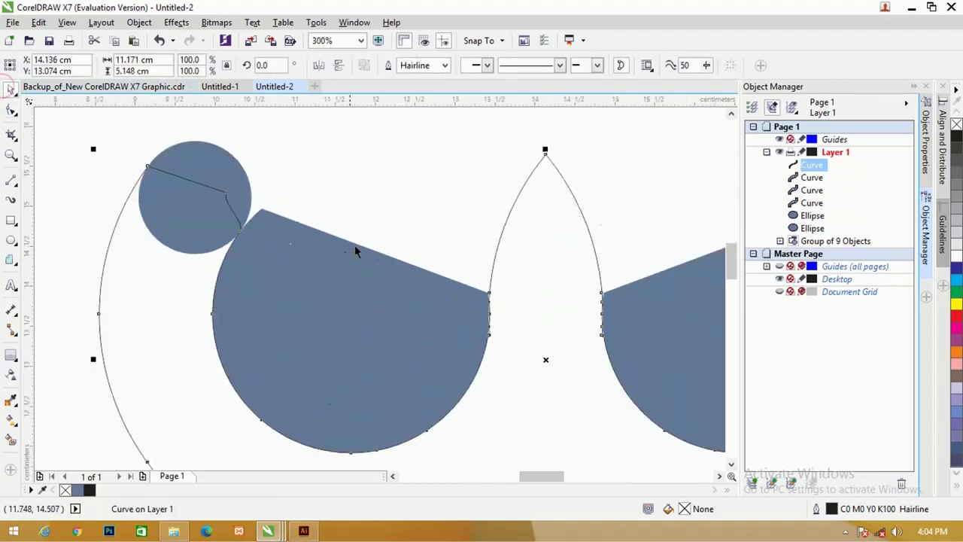
left_click(244, 156)
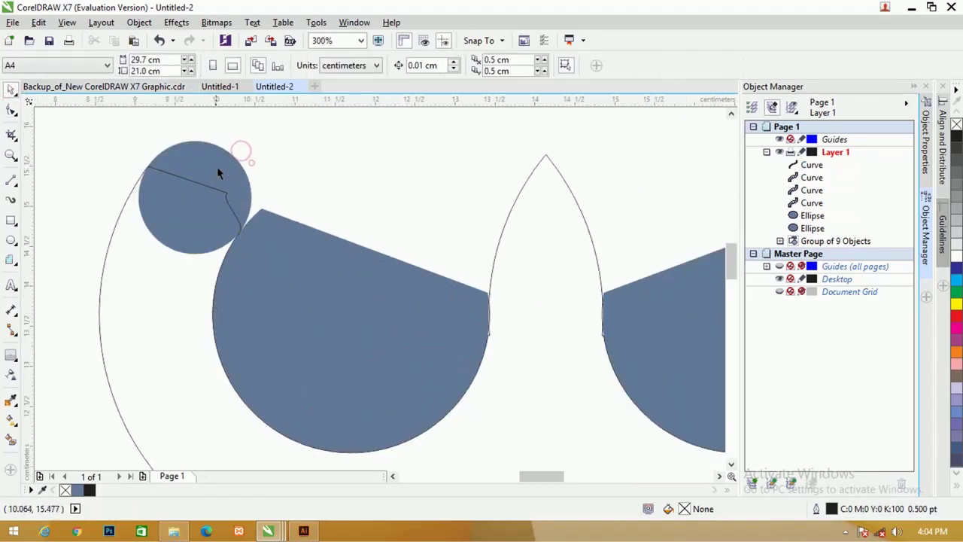
left_click(218, 173)
left_click(109, 242, "shift")
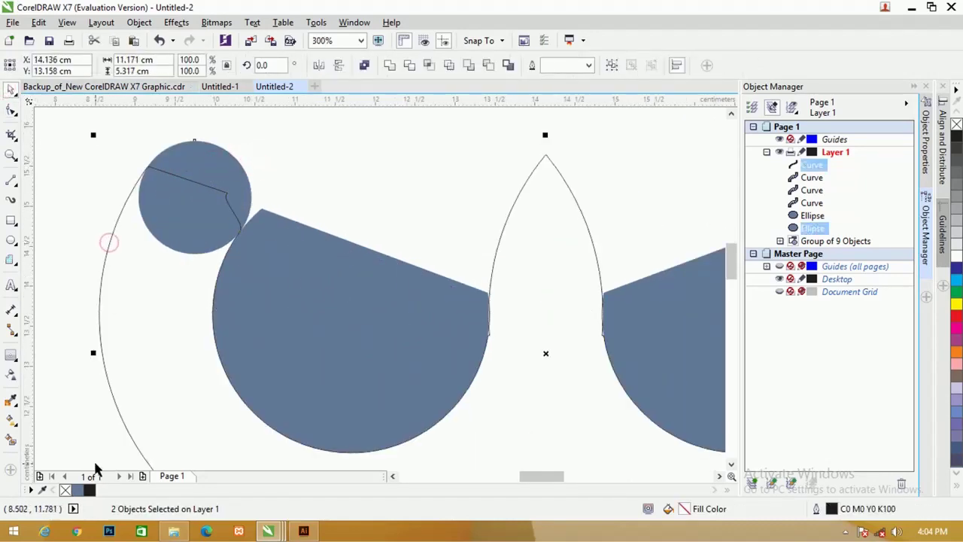
left_click(384, 68)
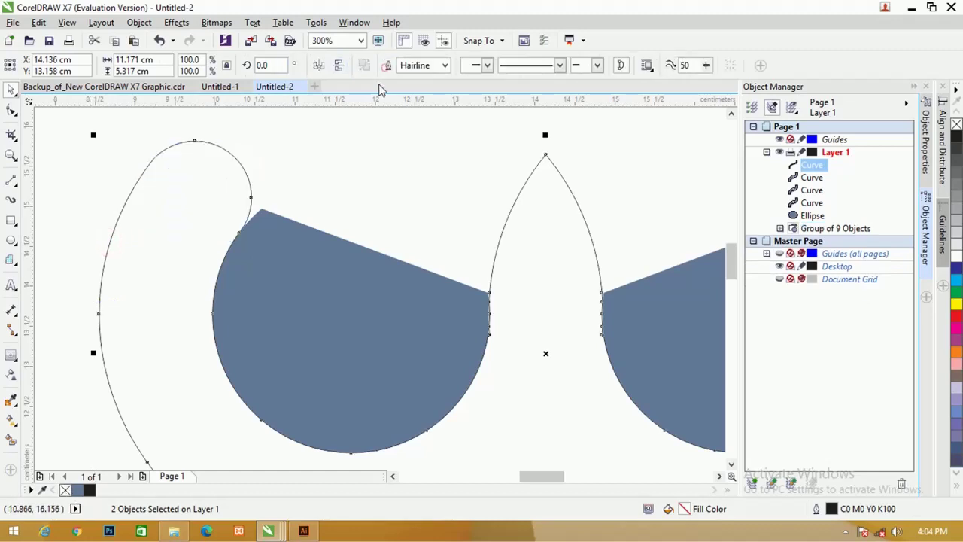
Weld the right circle to the body outline to round off the right arm's end
scroll(219, 144, "down", 2)
left_click(481, 124)
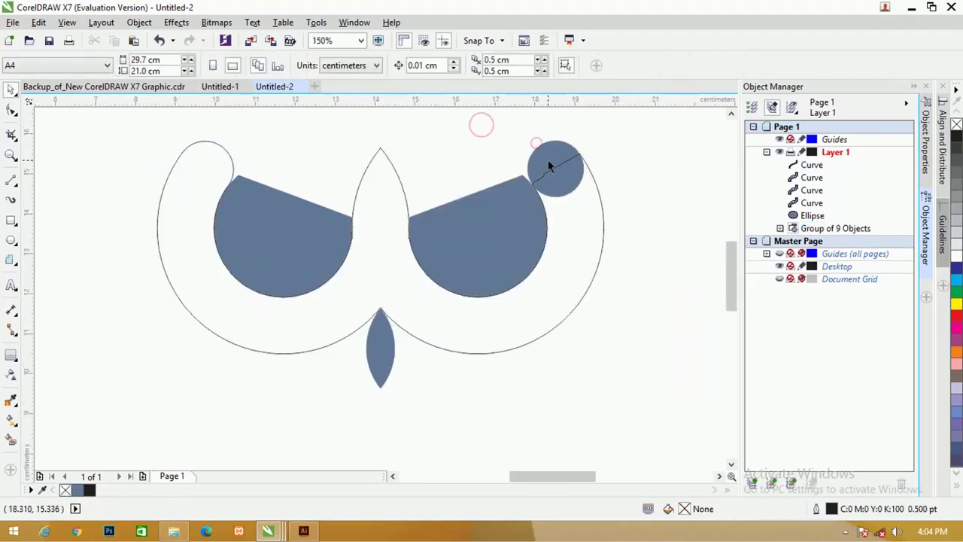
left_click(548, 159)
left_click(603, 223, "shift")
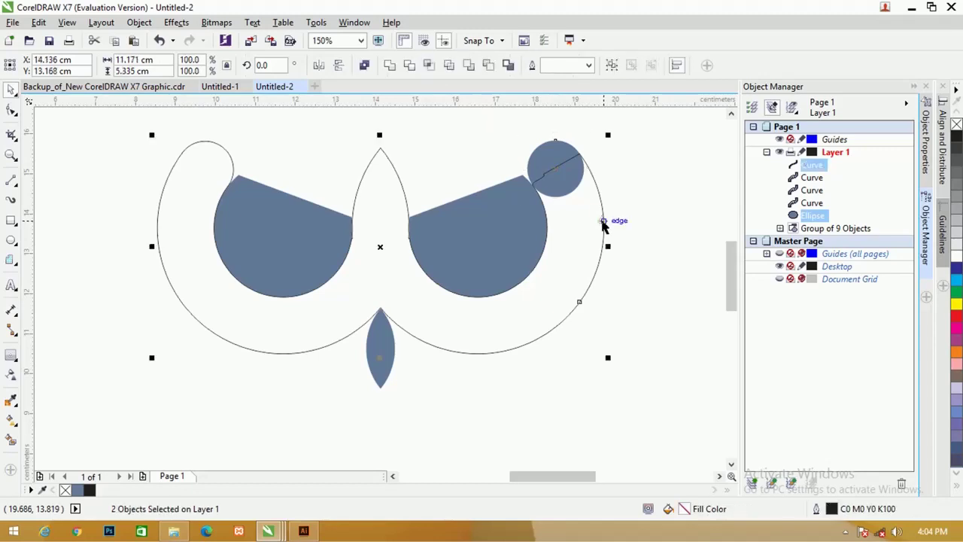
left_click(386, 65)
Fill the welded body with the blue-grey C40 M20 Y0 K40 and remove the outline from all four logo shapes
scroll(397, 111, "down", 2)
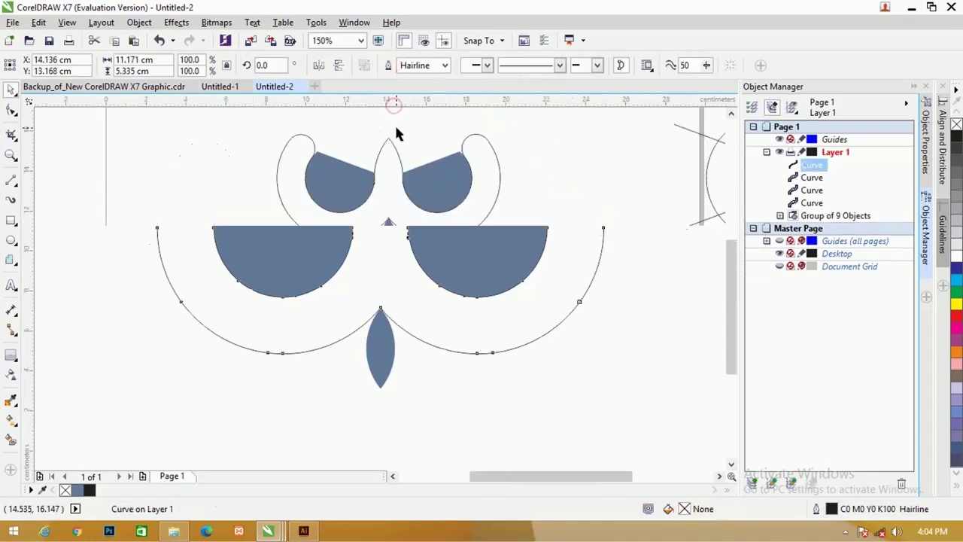
left_click(78, 490)
left_click(273, 323)
left_click(555, 319)
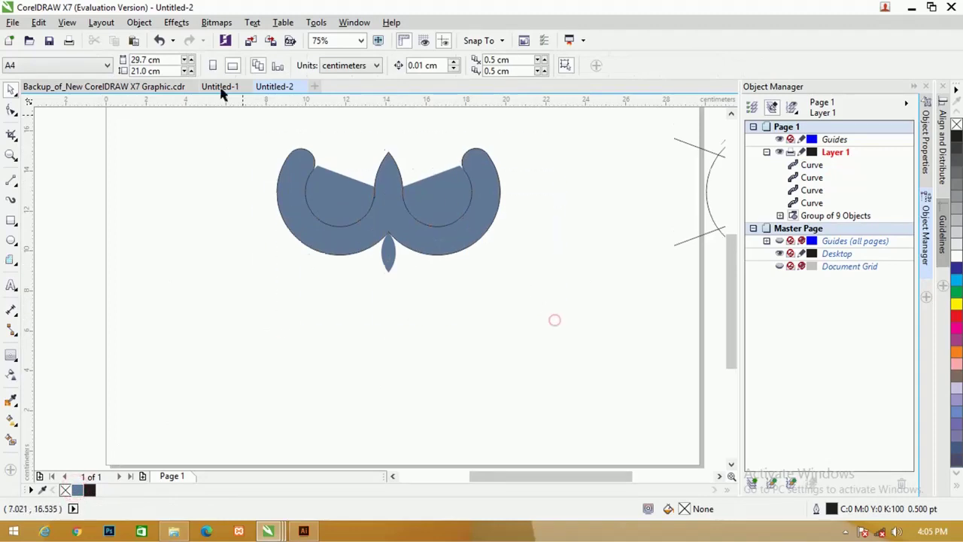
left_click_drag(222, 92, 230, 138)
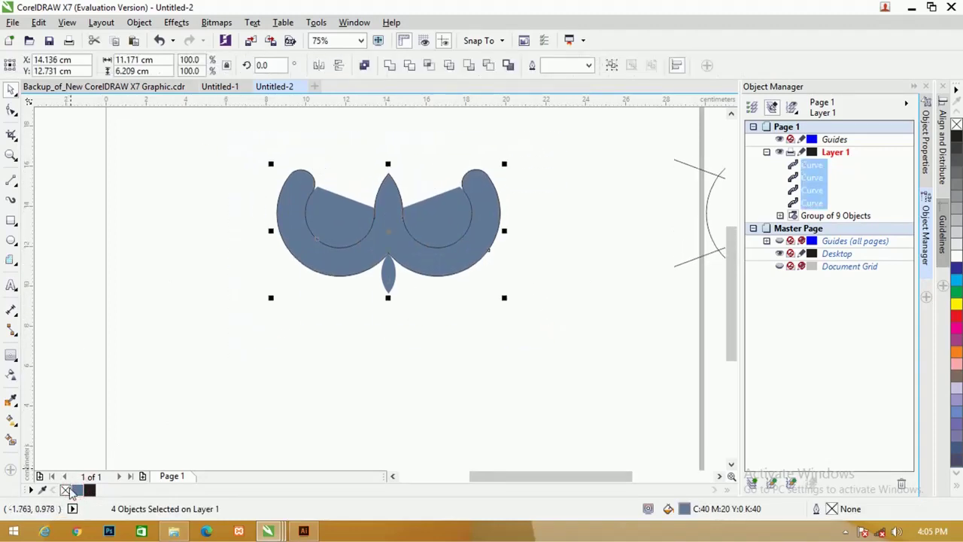
left_click(523, 247)
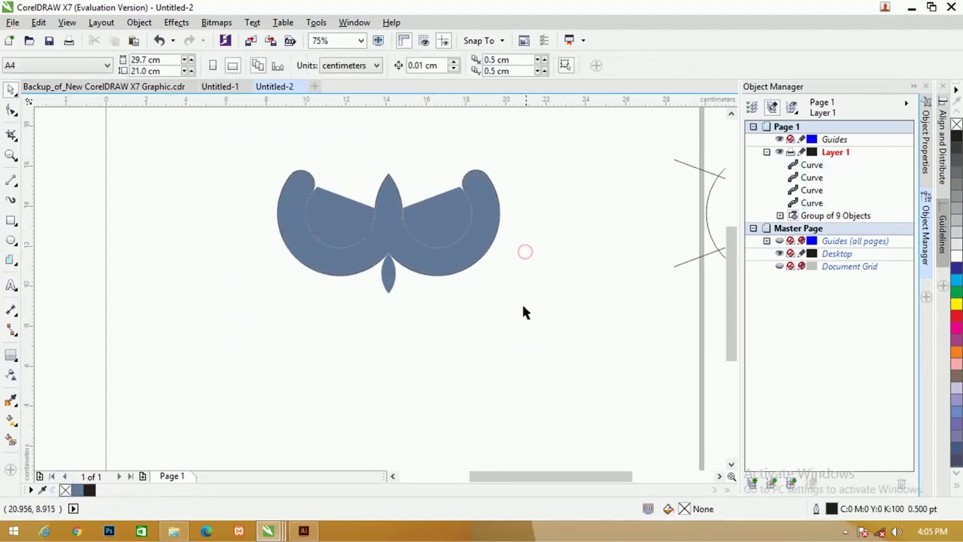
Examine the whole logo and the joins between the central leaf and the inner half-circle shapes at close range
left_click_drag(535, 319, 234, 124)
scroll(324, 184, "down", 2)
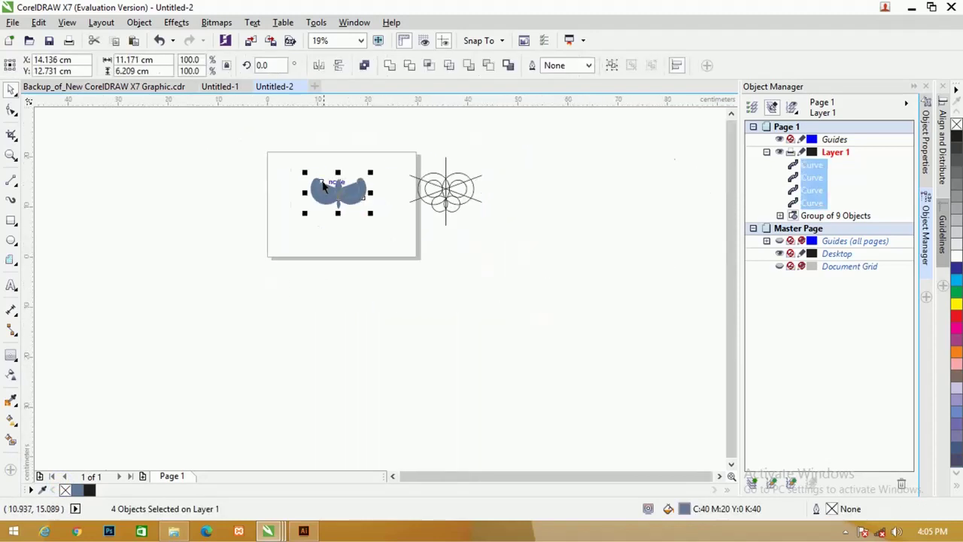
scroll(326, 184, "up", 2)
scroll(326, 183, "up", 2)
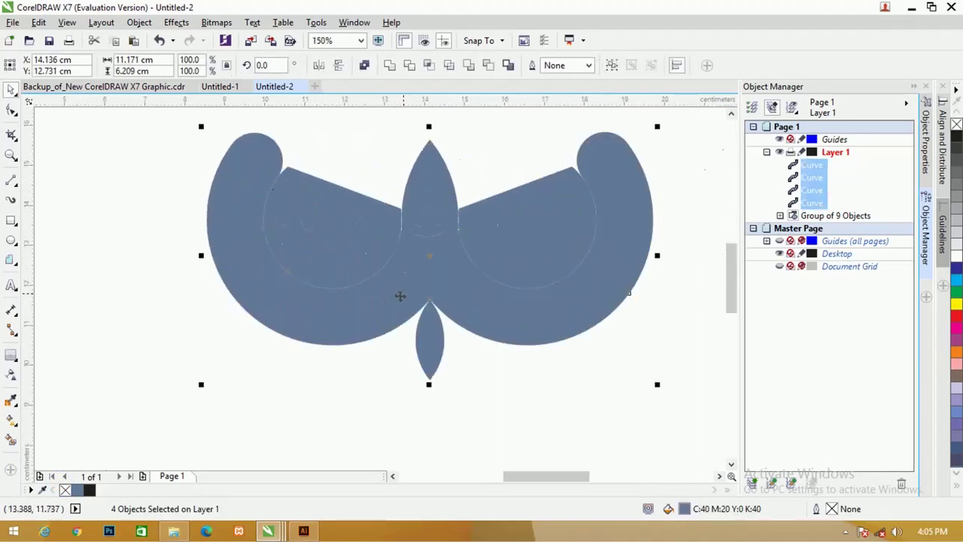
scroll(463, 215, "up", 4)
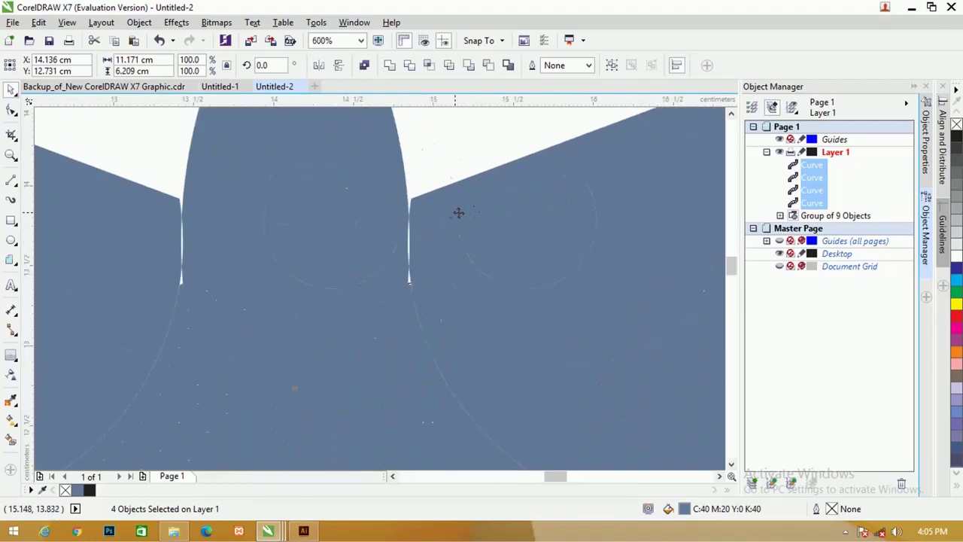
scroll(434, 196, "down", 5)
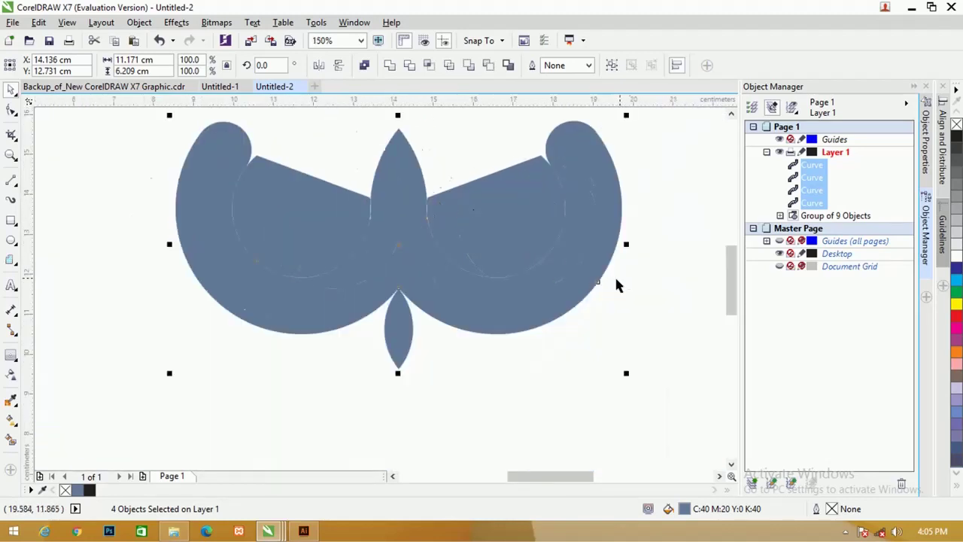
scroll(400, 184, "down", 1)
left_click(548, 163)
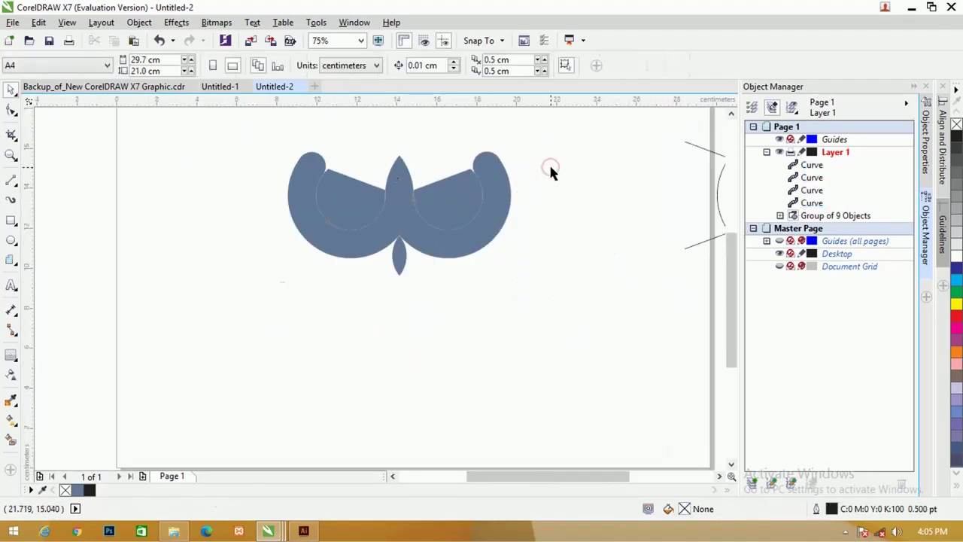
Duplicate all four logo shapes directly below the original on the page
left_click_drag(539, 306, 201, 107)
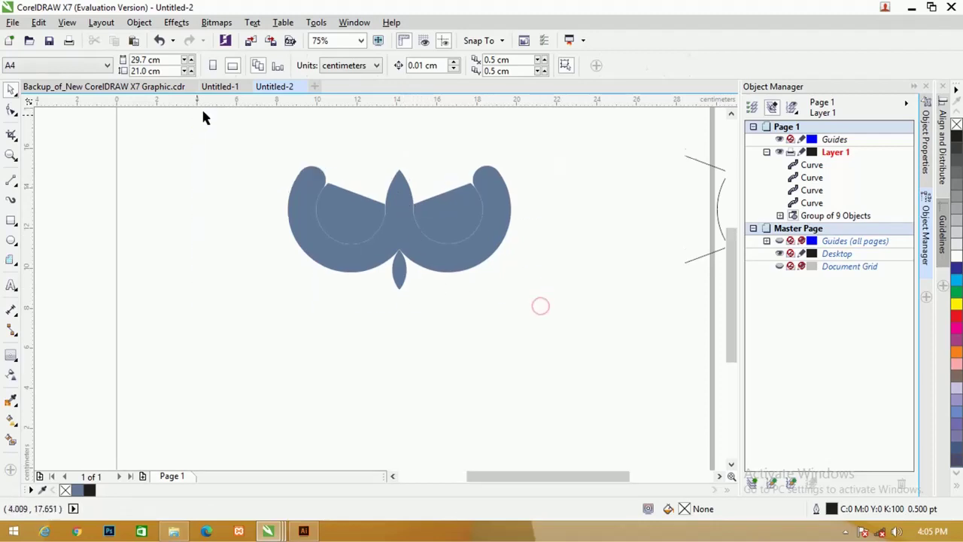
scroll(301, 179, "down", 2)
left_click_drag(350, 215, 346, 301)
left_click_drag(441, 233, 290, 178)
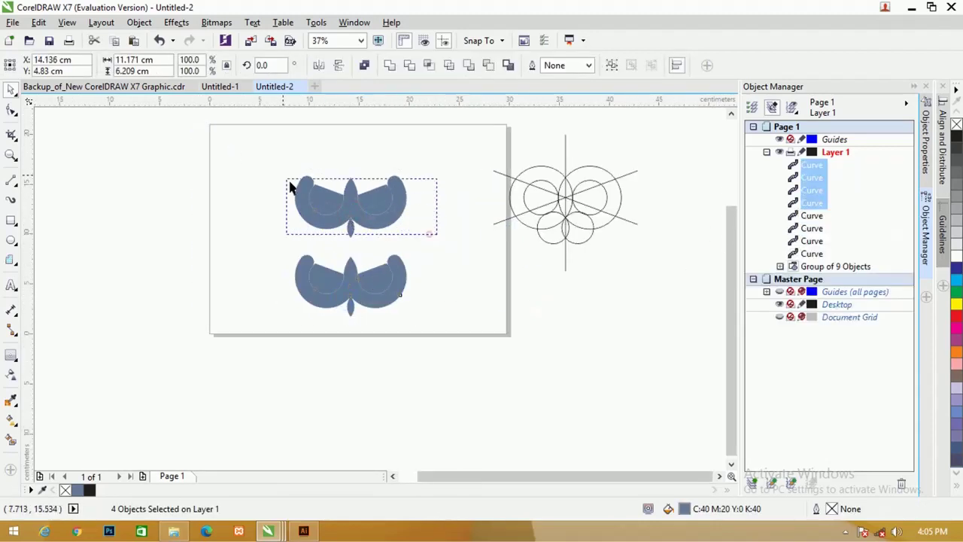
left_click_drag(394, 215, 602, 320)
left_click_drag(454, 327, 343, 249)
key("ctrl+z")
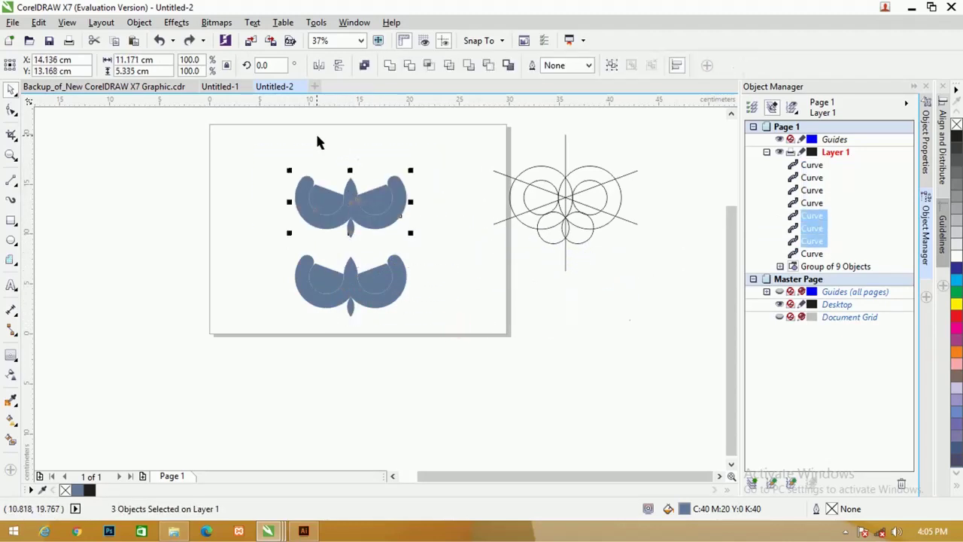
Move the complete original logo off the page below the construction drawing and shift the duplicate up to the middle of the page
left_click_drag(265, 155, 418, 250)
left_click_drag(389, 218, 591, 315)
left_click_drag(429, 329, 283, 243)
left_click_drag(350, 299, 350, 233)
Apply a one-step inside contour with a 0.14 cm offset to the duplicate's left inner half-circle shape
key("z")
left_click_drag(244, 175, 393, 248)
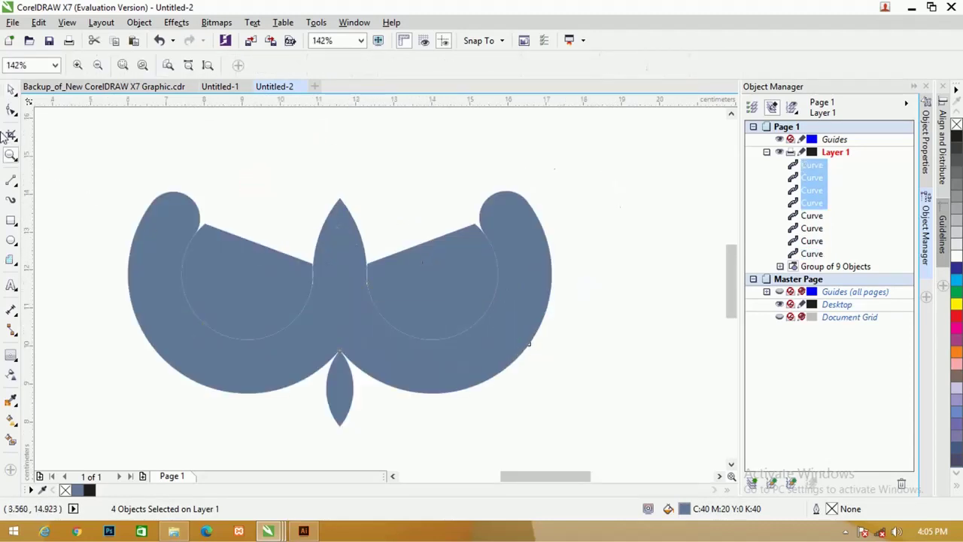
left_click(11, 91)
left_click(155, 151)
left_click(222, 255)
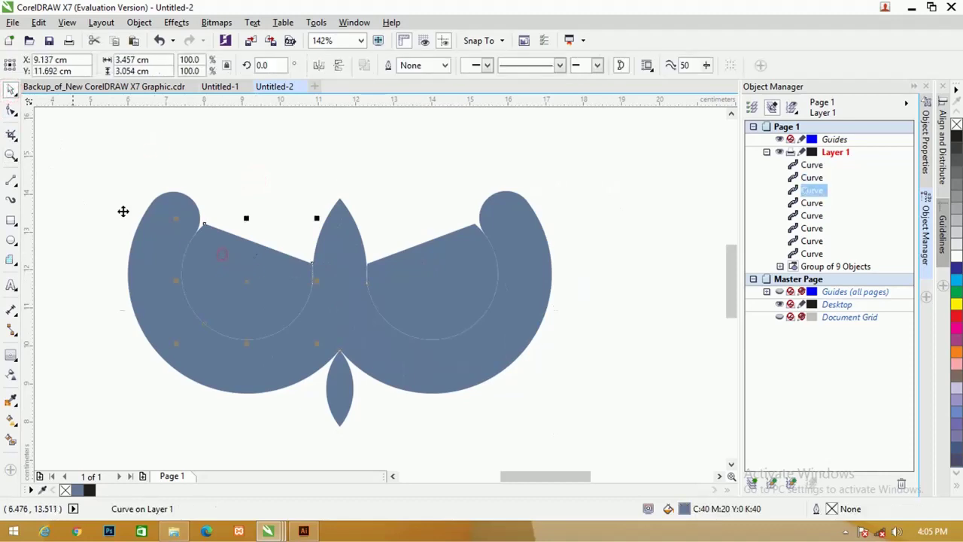
left_click(12, 355)
scroll(153, 271, "up", 2)
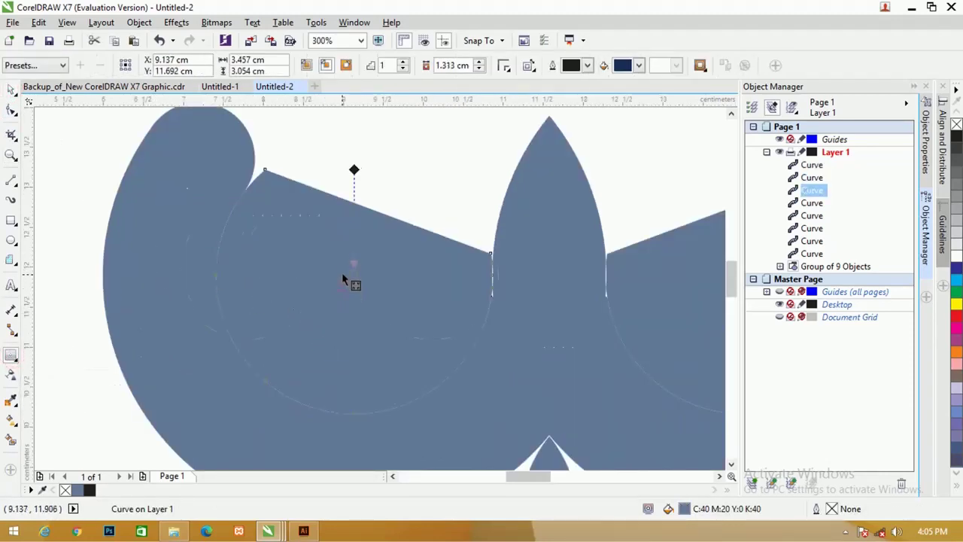
left_click_drag(342, 279, 361, 184)
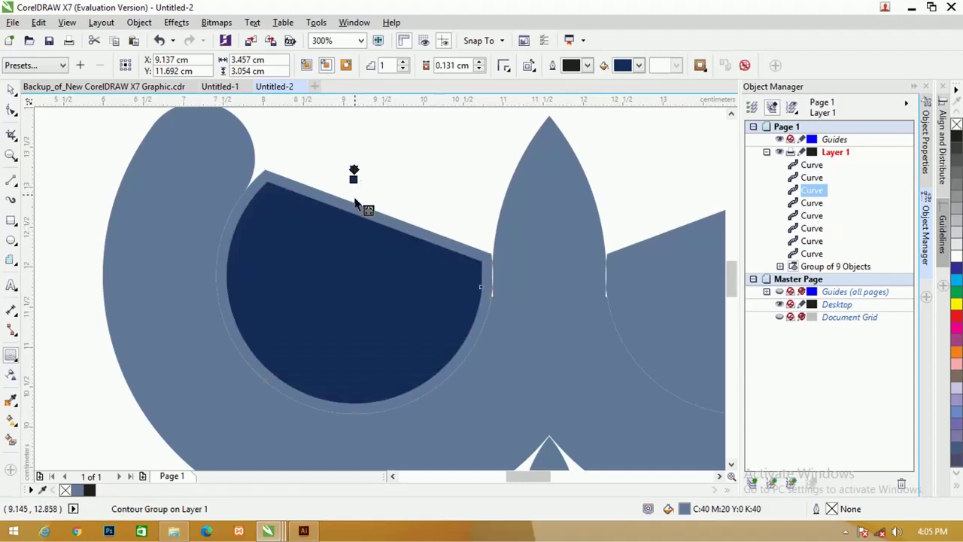
left_click_drag(354, 179, 355, 184)
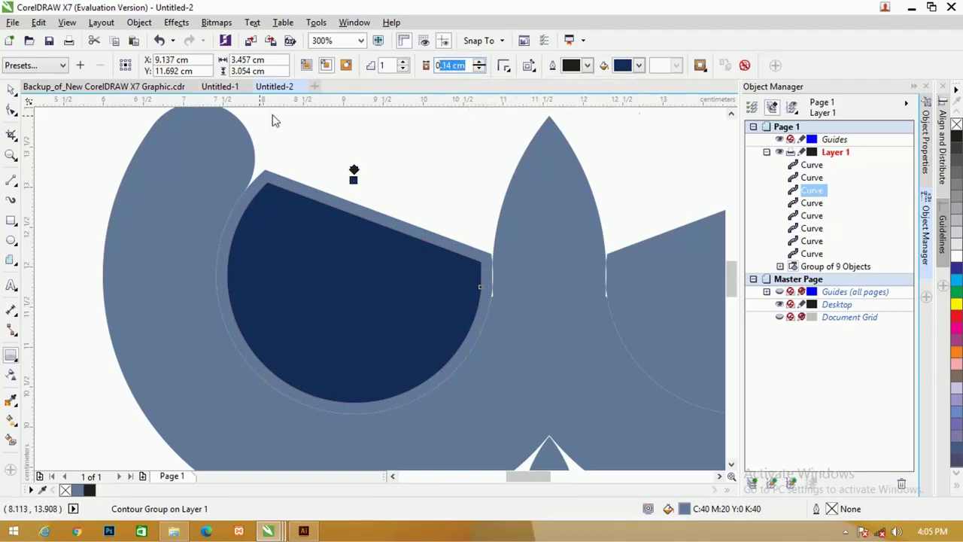
Copy the contour properties from the left inner half-circle shape to the main body shape
left_click(11, 89)
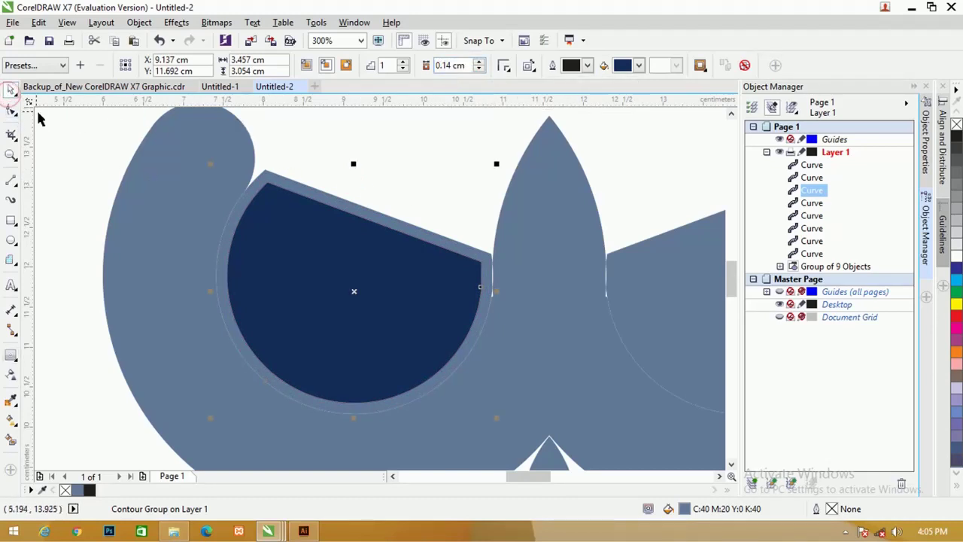
scroll(196, 219, "down", 2)
left_click(285, 142)
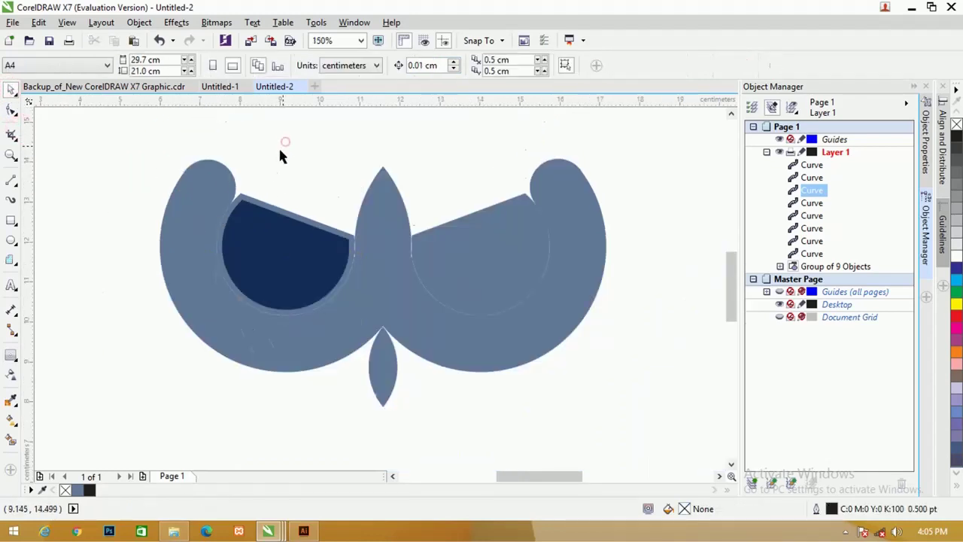
left_click(187, 185)
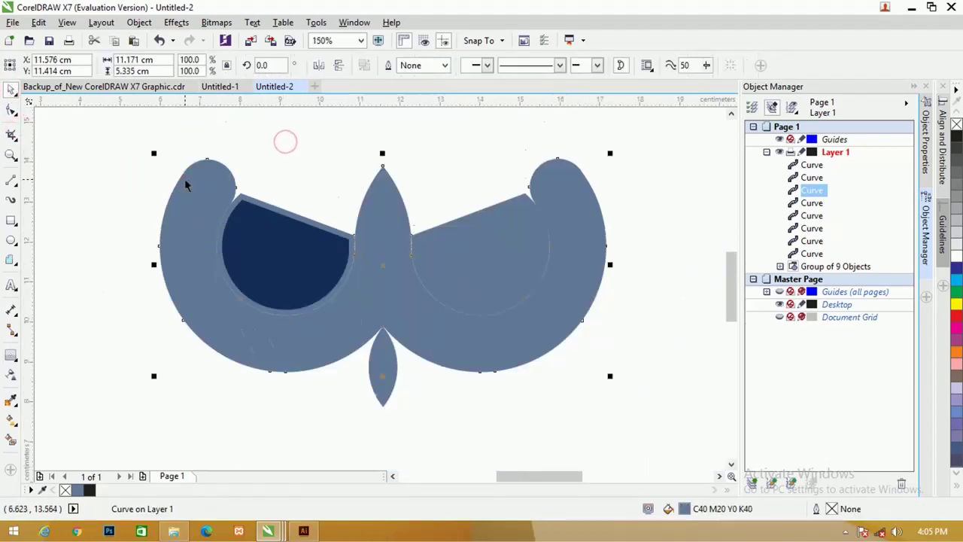
left_click(11, 359)
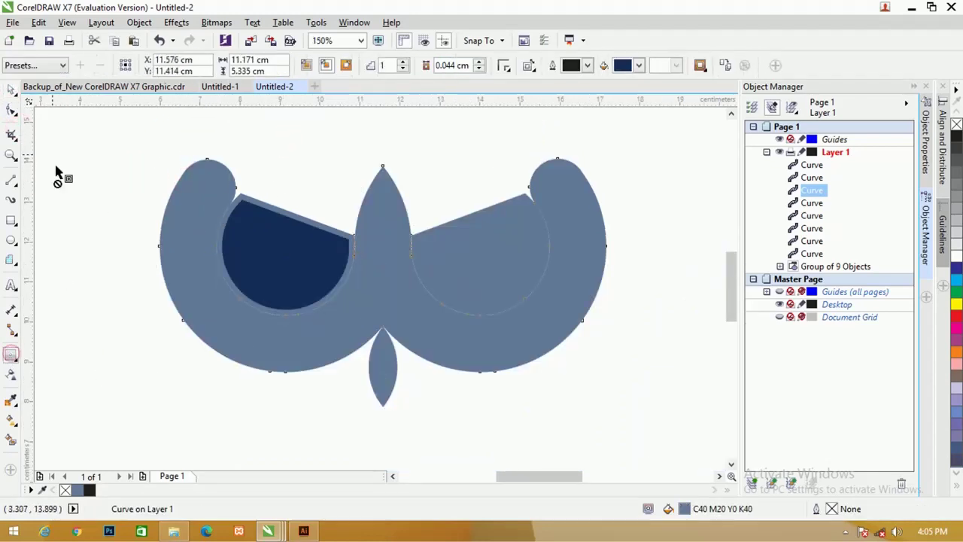
left_click(726, 65)
left_click(264, 230)
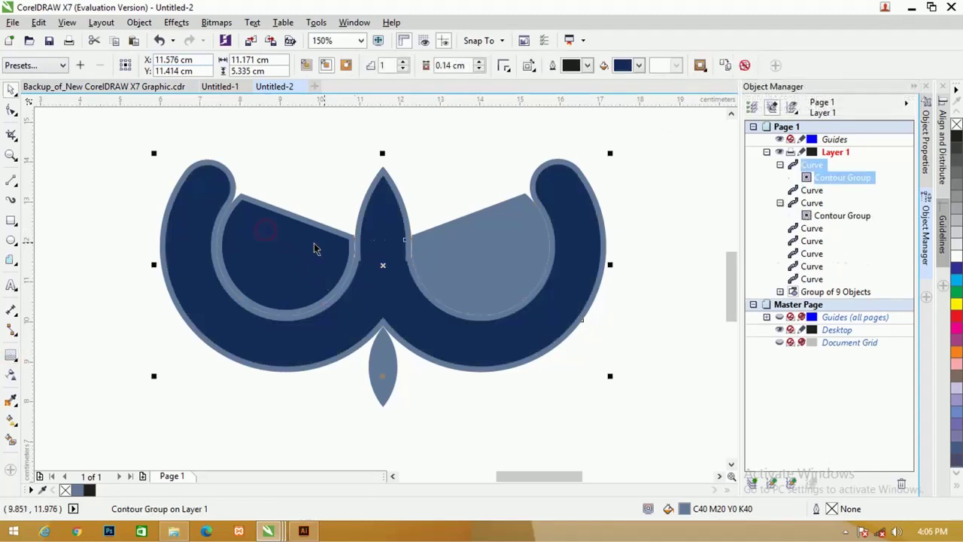
Copy the contour properties from the left inner half-circle to the right inner half-circle and the small pointed shape below the body
left_click(493, 249)
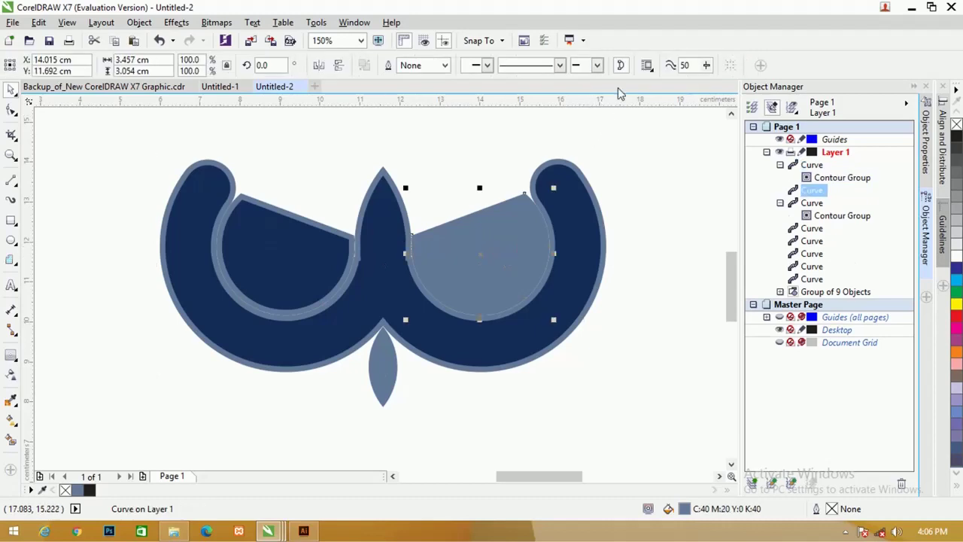
left_click(8, 357)
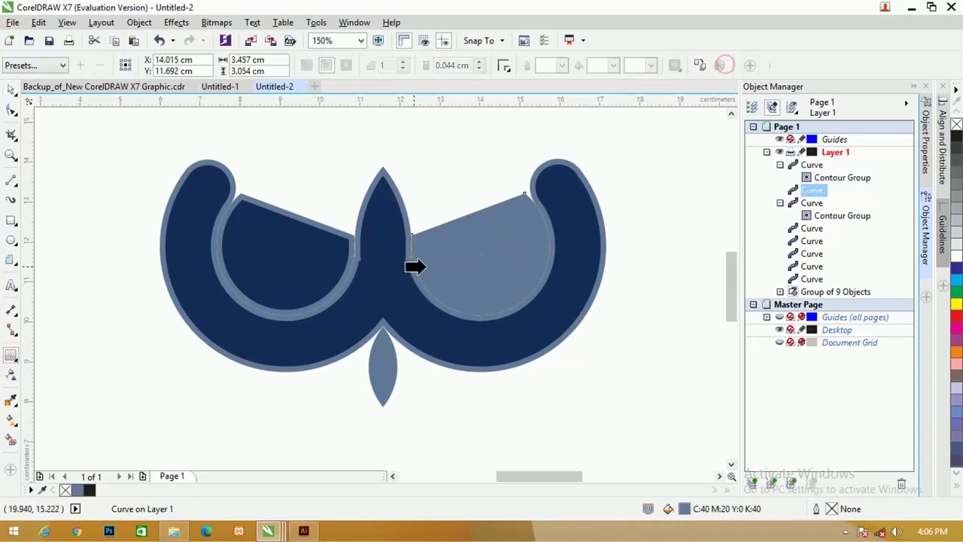
left_click_drag(415, 266, 261, 239)
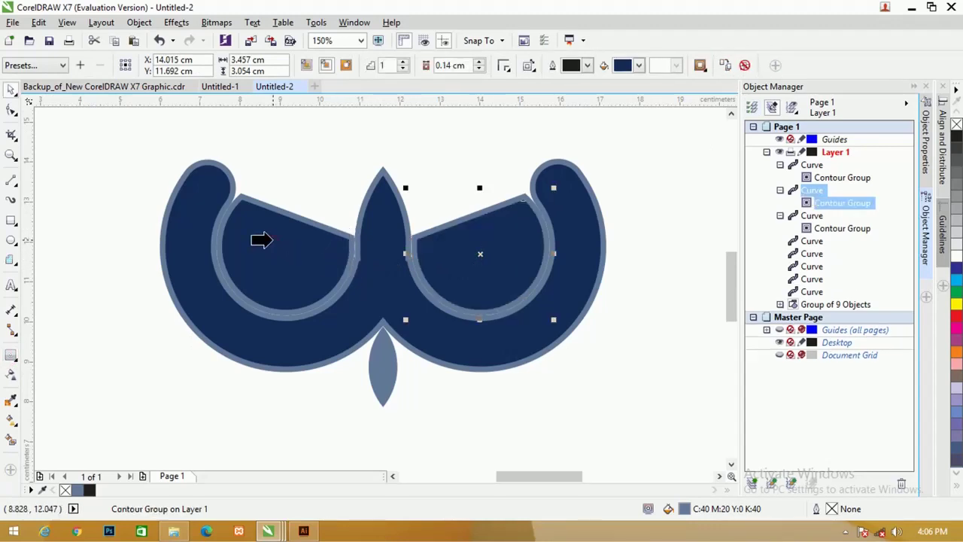
left_click(380, 368)
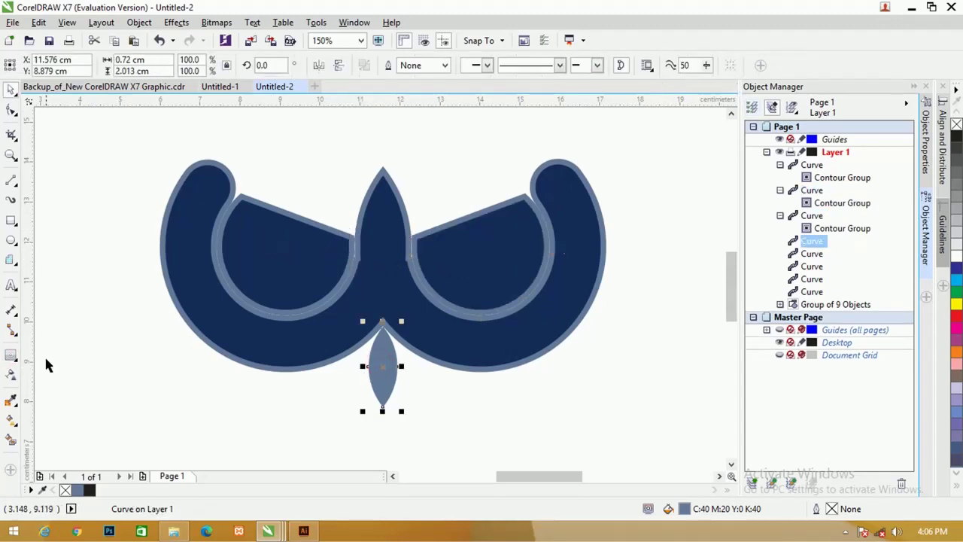
left_click(12, 359)
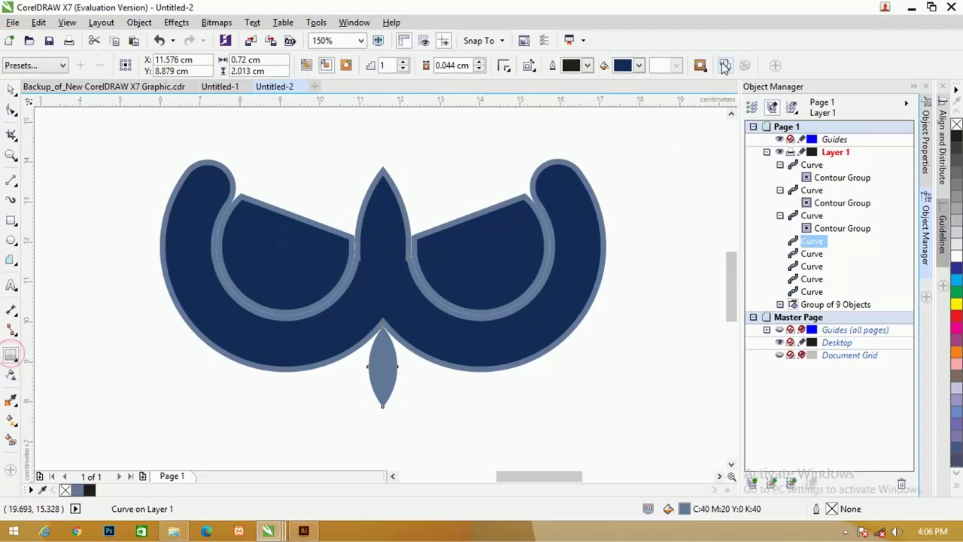
key("ctrl+r")
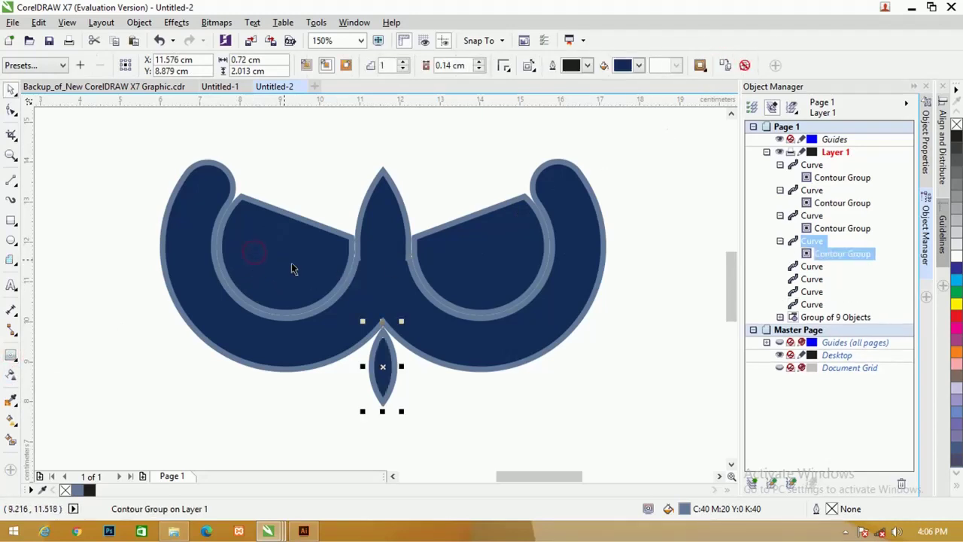
Duplicate all four contoured shapes off the page, below the original uncontoured logo
left_click(9, 92)
scroll(118, 188, "down", 4)
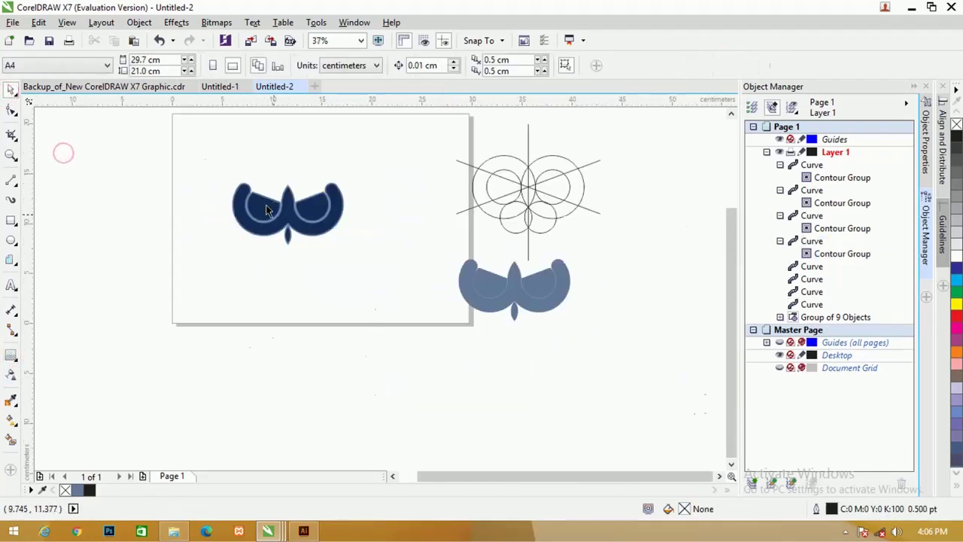
left_click_drag(398, 286, 168, 149)
left_click_drag(321, 223, 542, 378)
Break apart the contour group of the main body shape on the page and delete its lighter outer curve
key("z")
left_click_drag(200, 155, 361, 228)
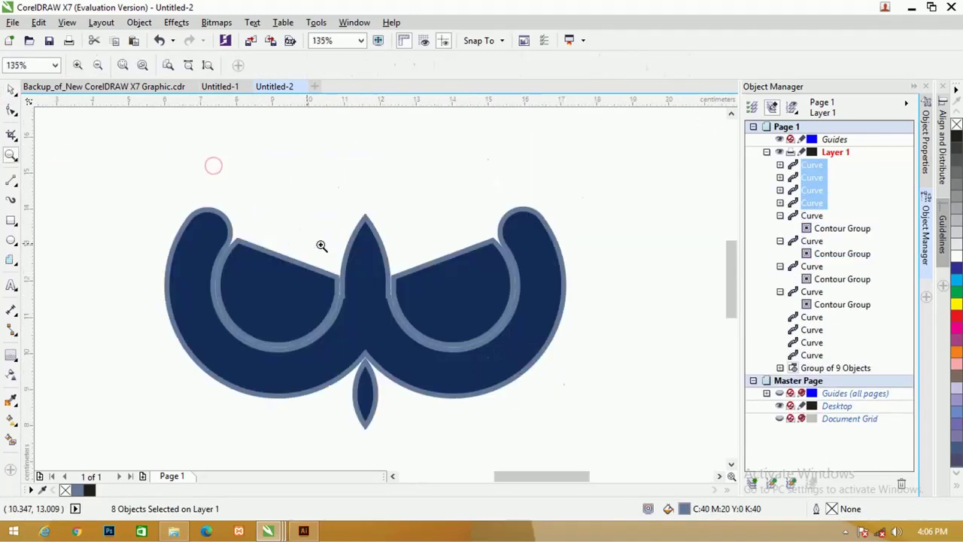
left_click_drag(130, 173, 622, 437)
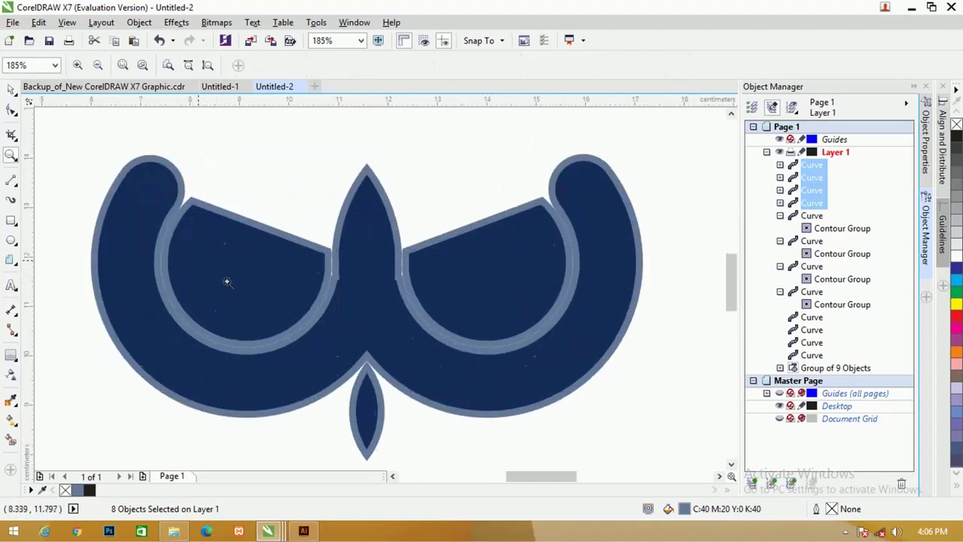
left_click(10, 91)
left_click(220, 125)
left_click(156, 185)
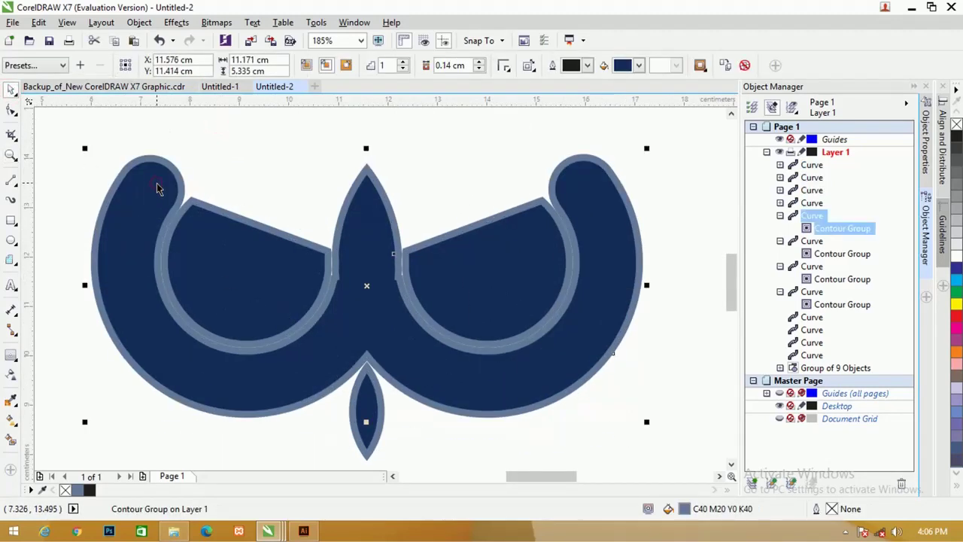
right_click(156, 184)
left_click(226, 207)
left_click(208, 146)
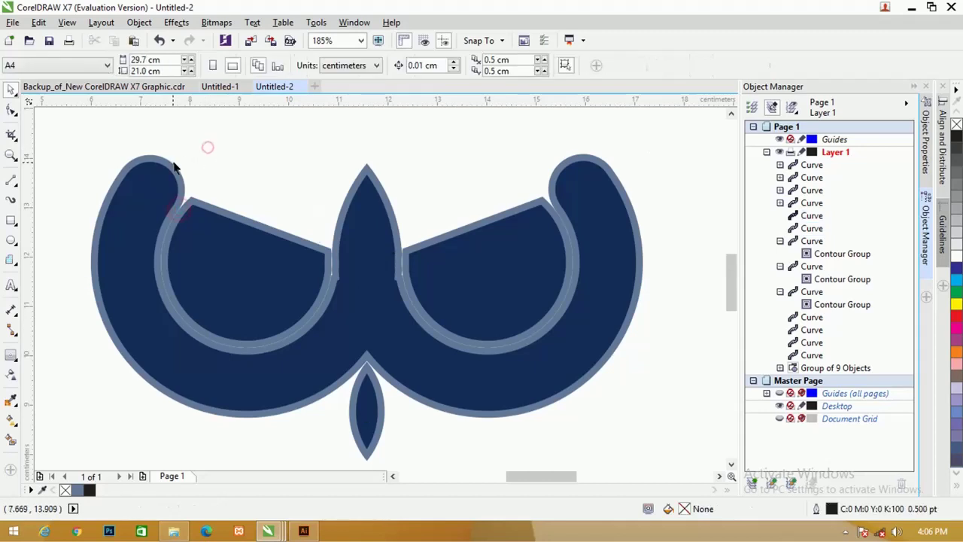
left_click(174, 152)
key("Delete")
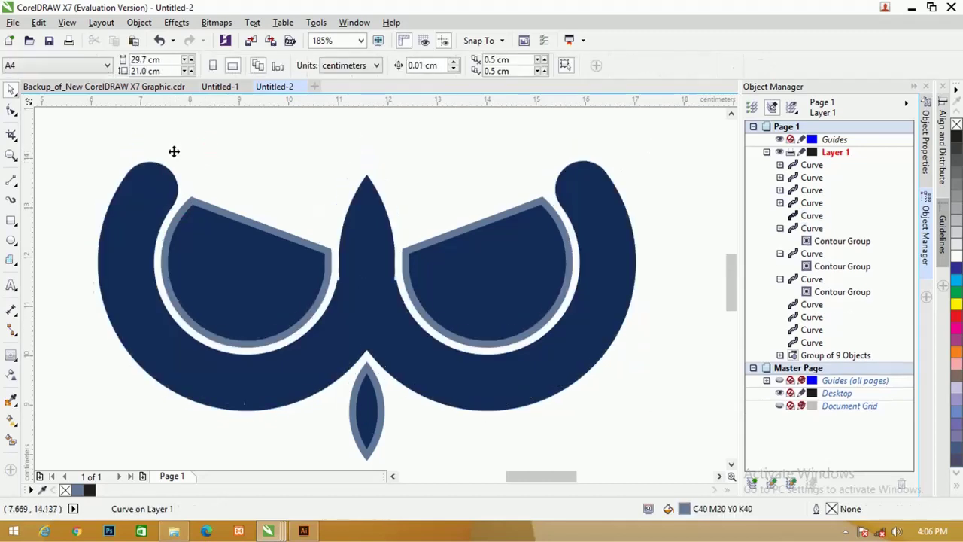
Break apart the left inner half-circle's contour group and delete its lighter outer curve
left_click(203, 210)
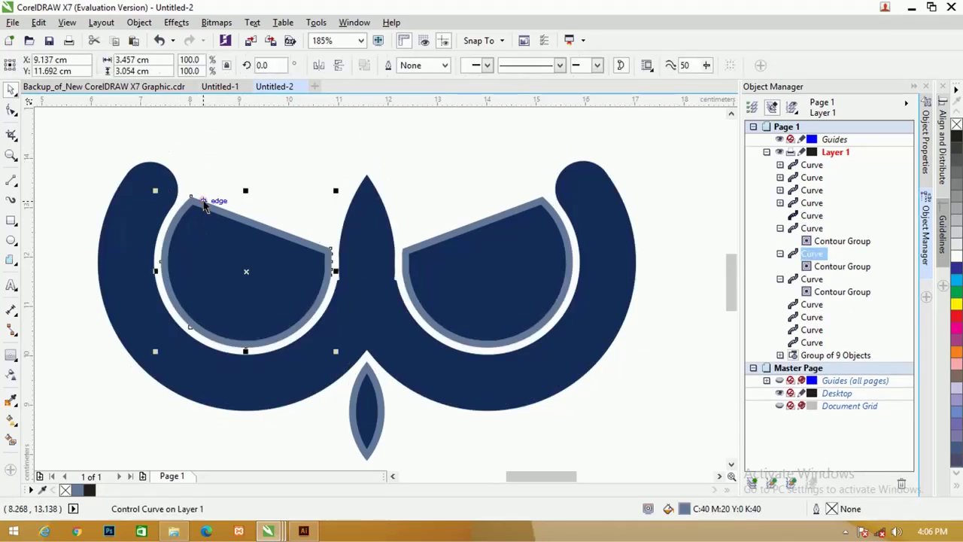
left_click(208, 185)
left_click(208, 186)
left_click(211, 185)
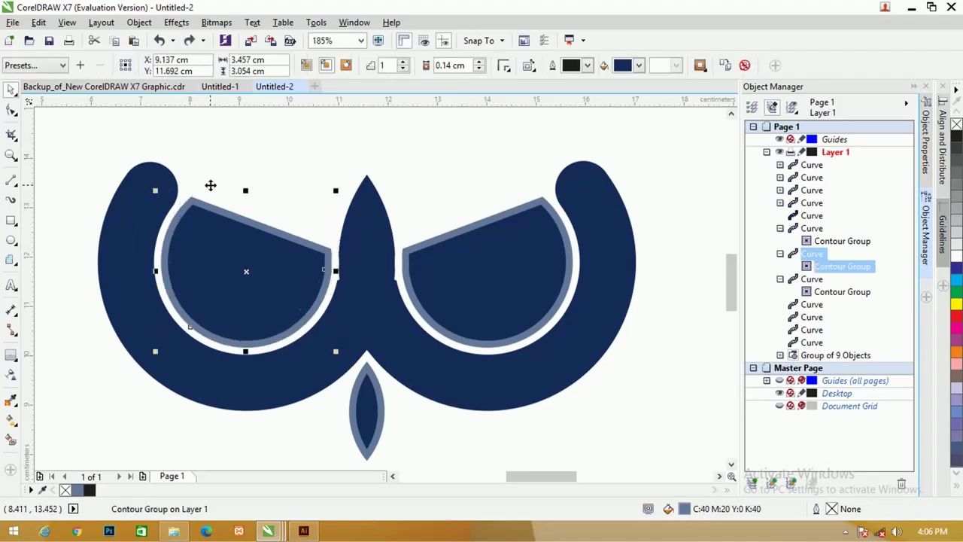
right_click(200, 209)
left_click(225, 231)
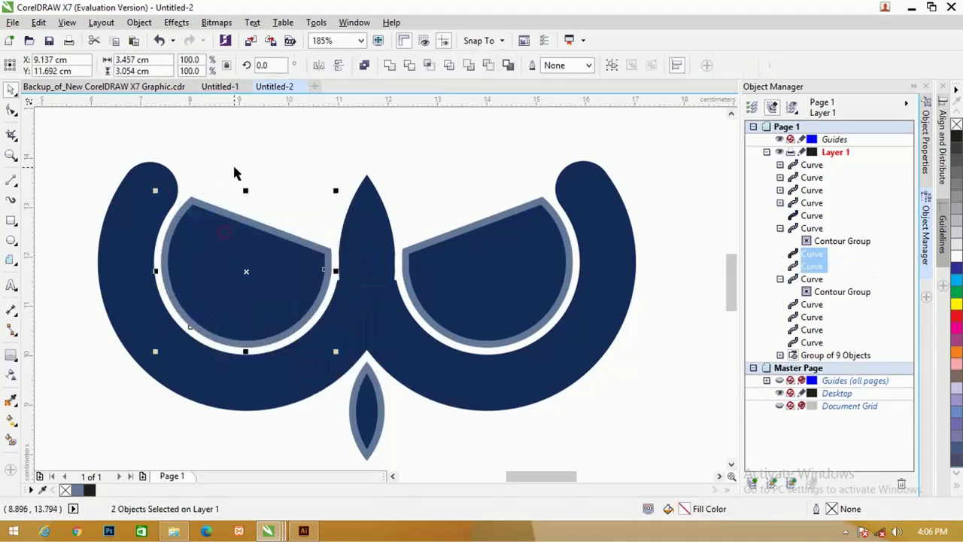
left_click(234, 167)
left_click_drag(227, 213, 248, 184)
key("Delete")
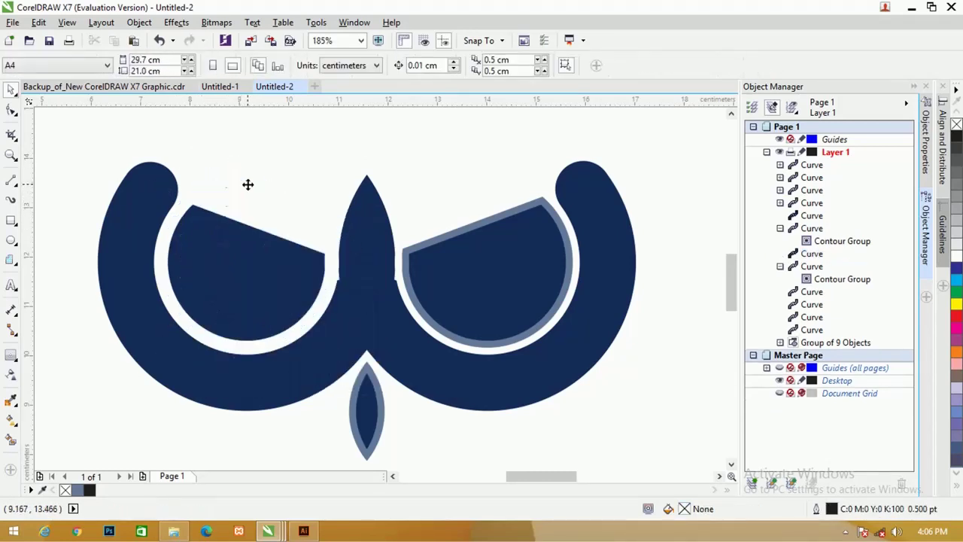
Break apart the right inner half-circle's contour group and delete its lighter outer curve
left_click(411, 259)
right_click(407, 256)
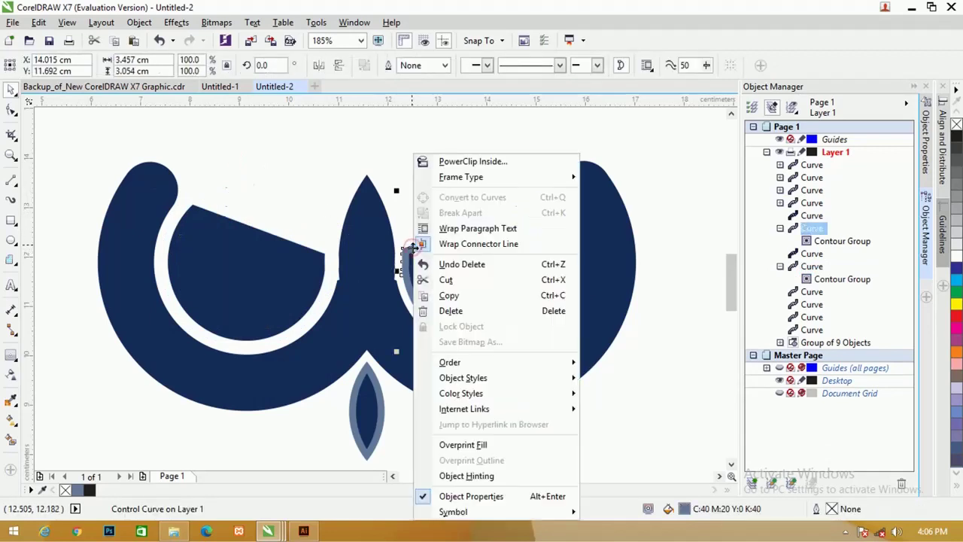
left_click(418, 124)
left_click(458, 254)
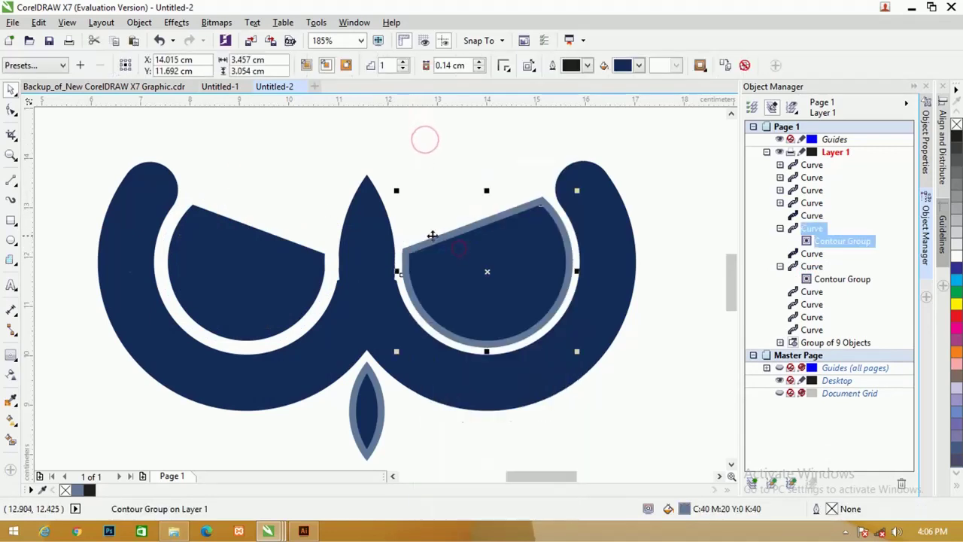
left_click(11, 356)
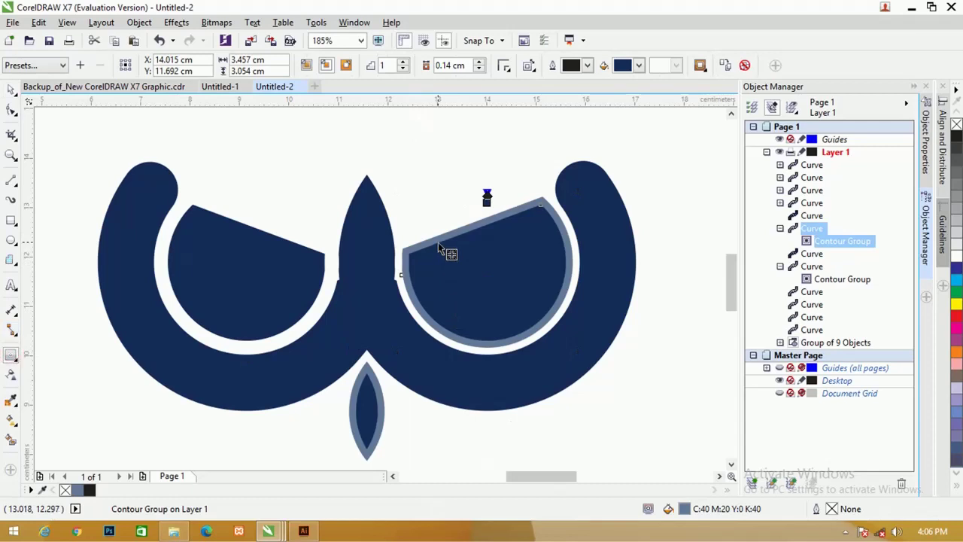
right_click(439, 245)
left_click(467, 268)
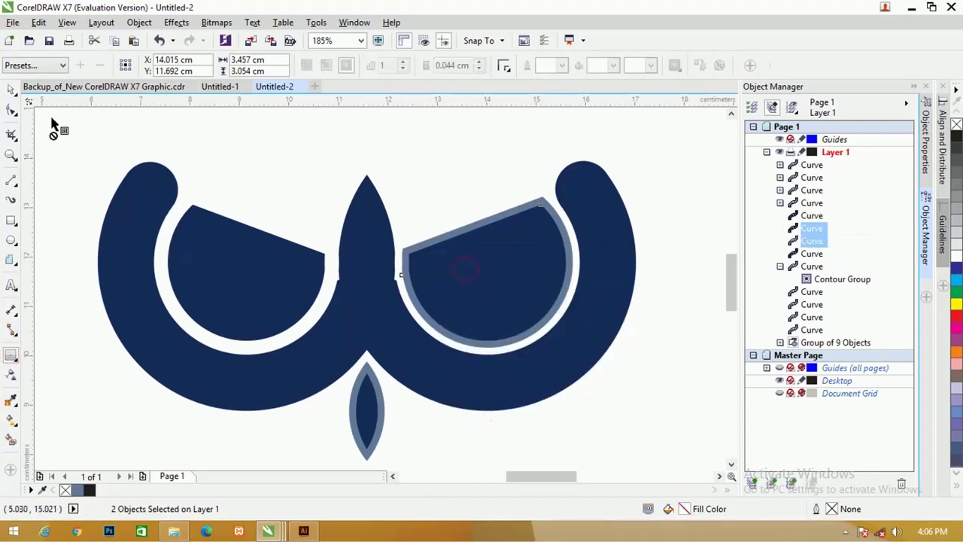
left_click(11, 89)
left_click_drag(466, 230, 462, 201)
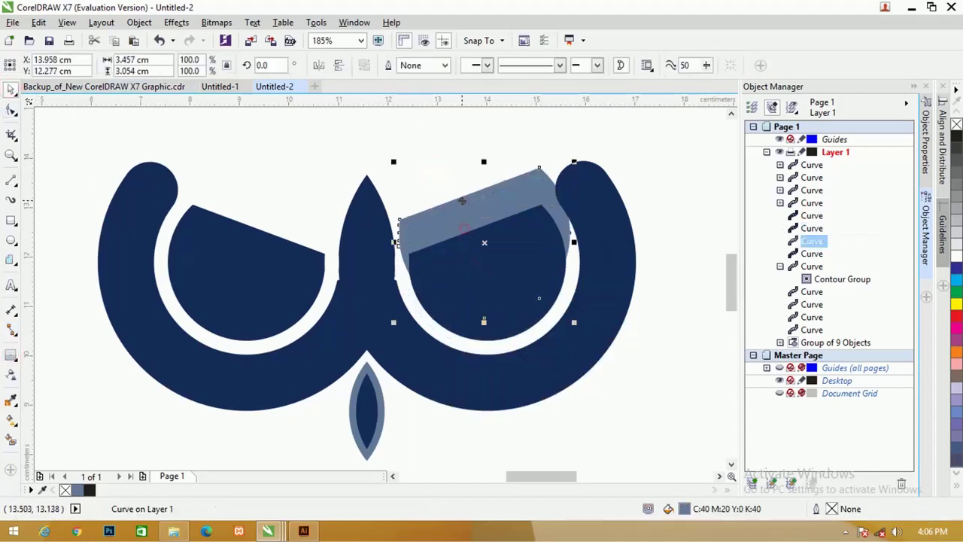
key("Delete")
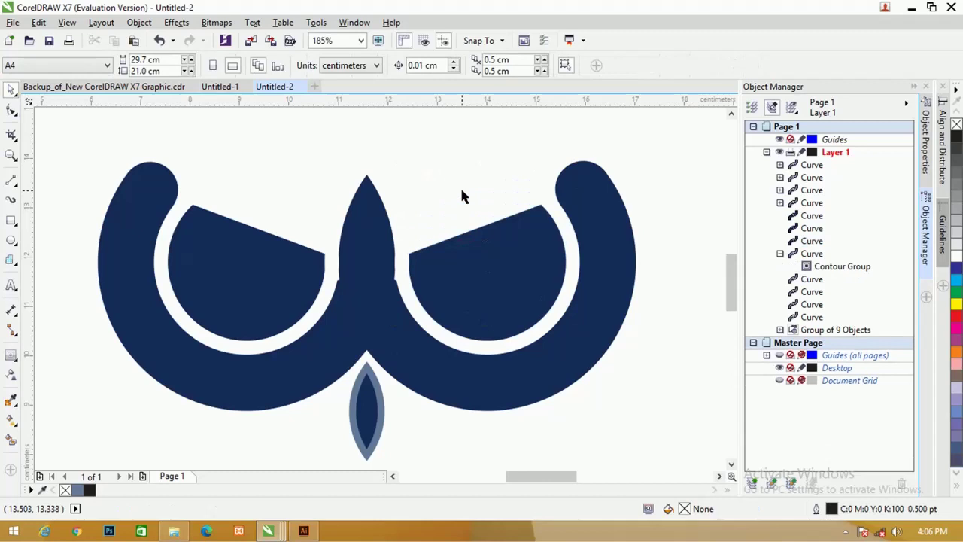
Break apart the contour group of the small pointed shape below the body and delete its lighter outer curve
left_click(365, 413)
scroll(363, 407, "up", 2)
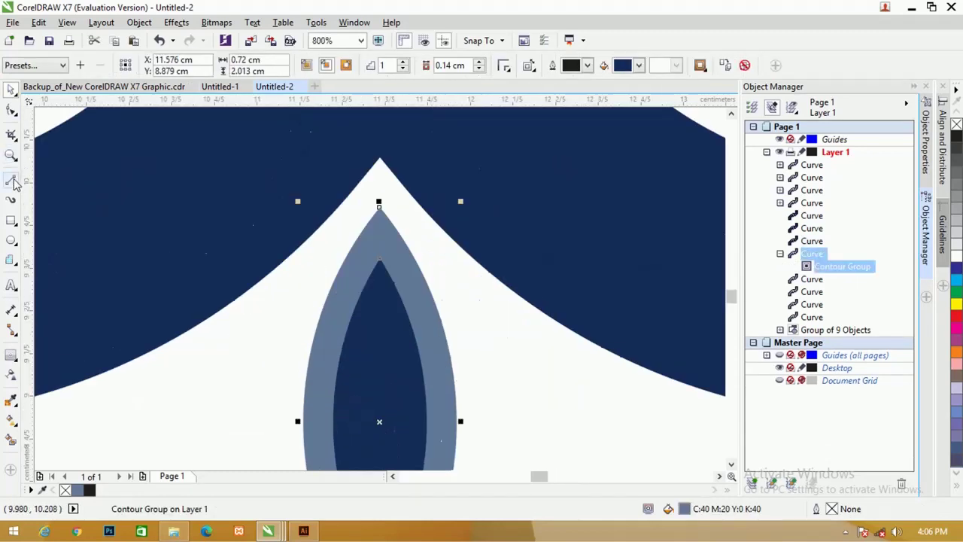
left_click(13, 354)
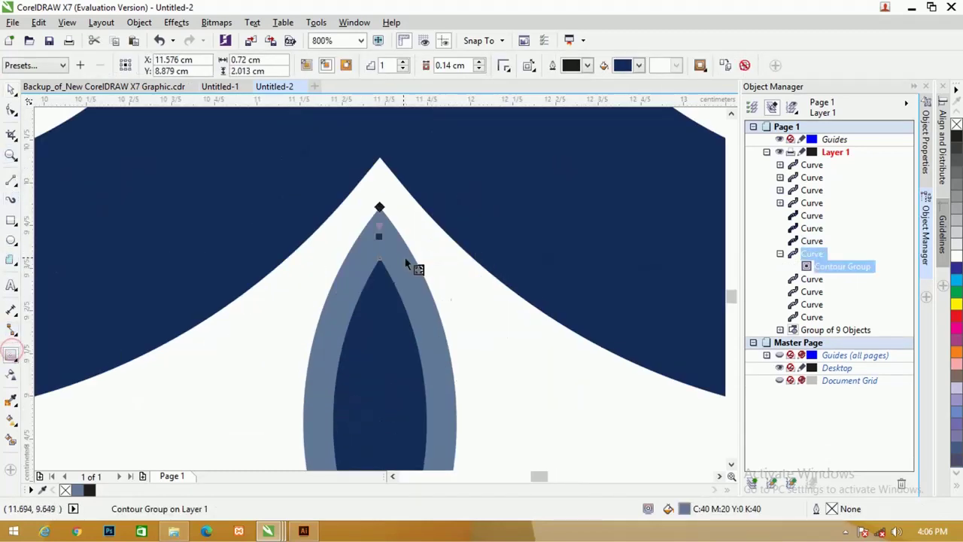
right_click(397, 205)
left_click(367, 294)
right_click(368, 294)
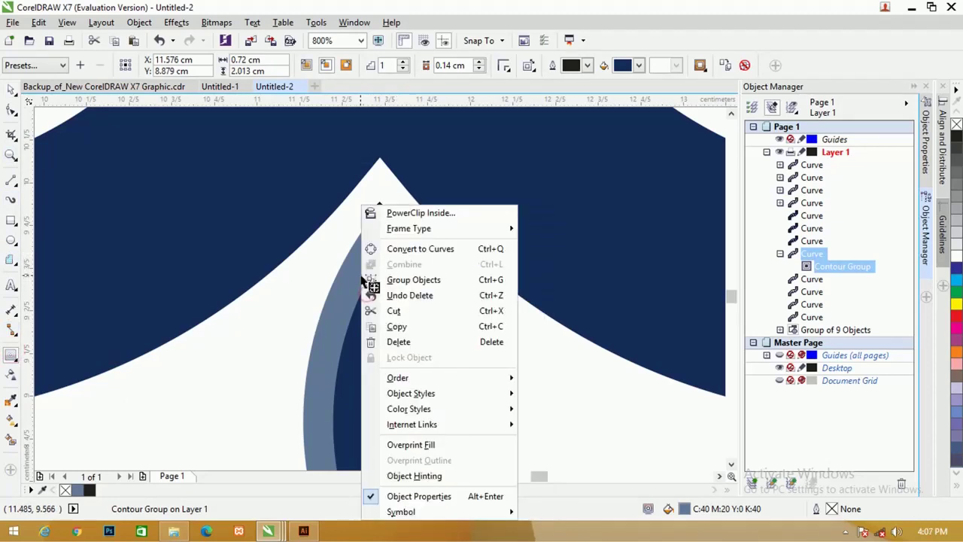
left_click(345, 296)
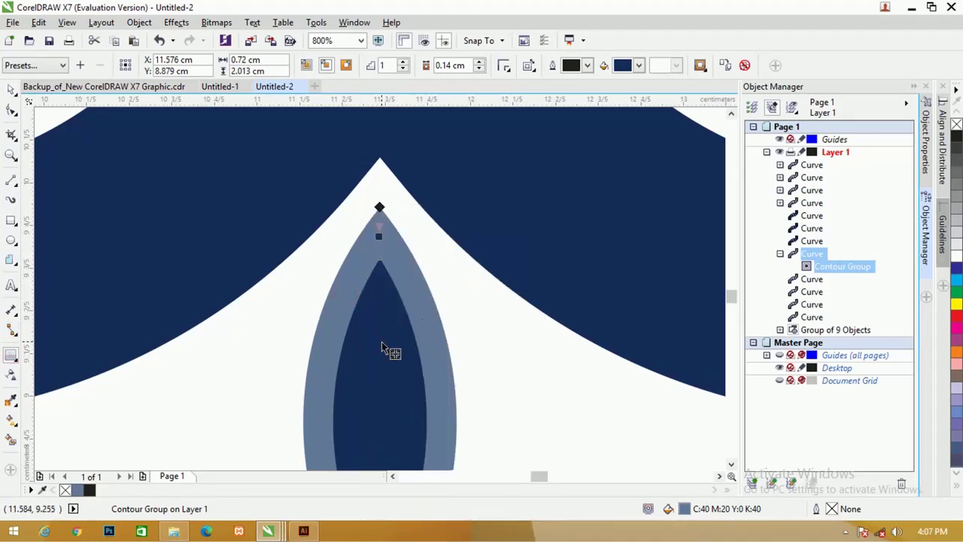
right_click(371, 299)
left_click(398, 319)
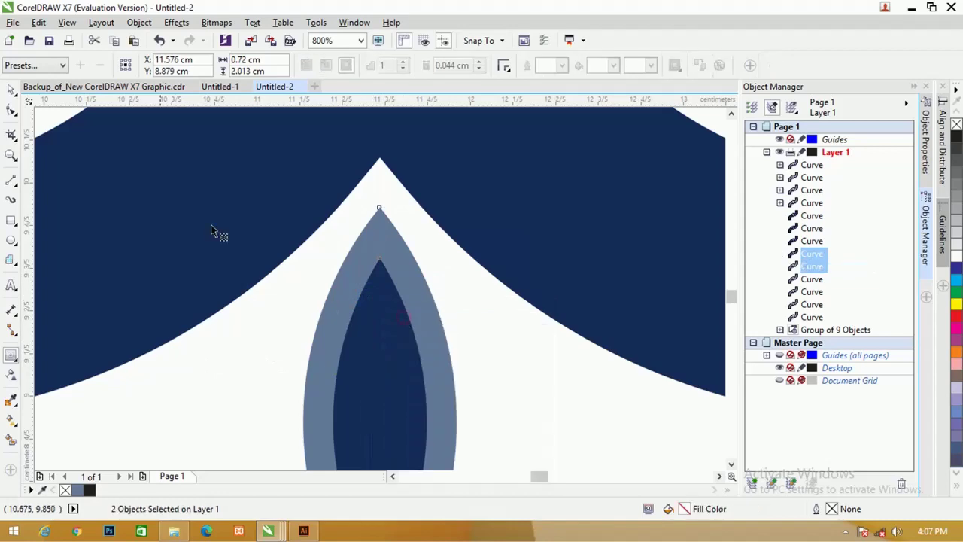
left_click(10, 90)
left_click(551, 362)
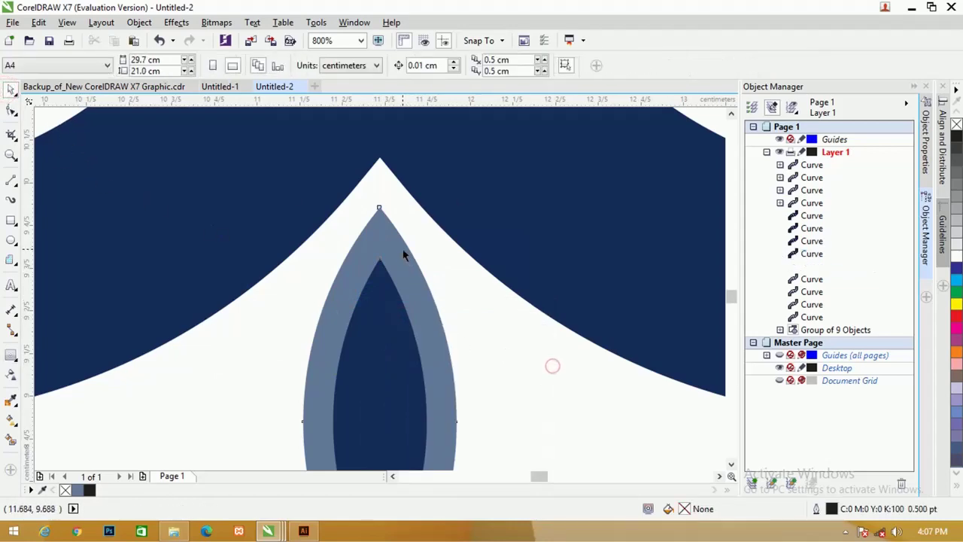
left_click(403, 248)
key("Delete")
Delete the protruding corner node of the notch on the left edge of the main body's central spike
scroll(452, 226, "down", 1)
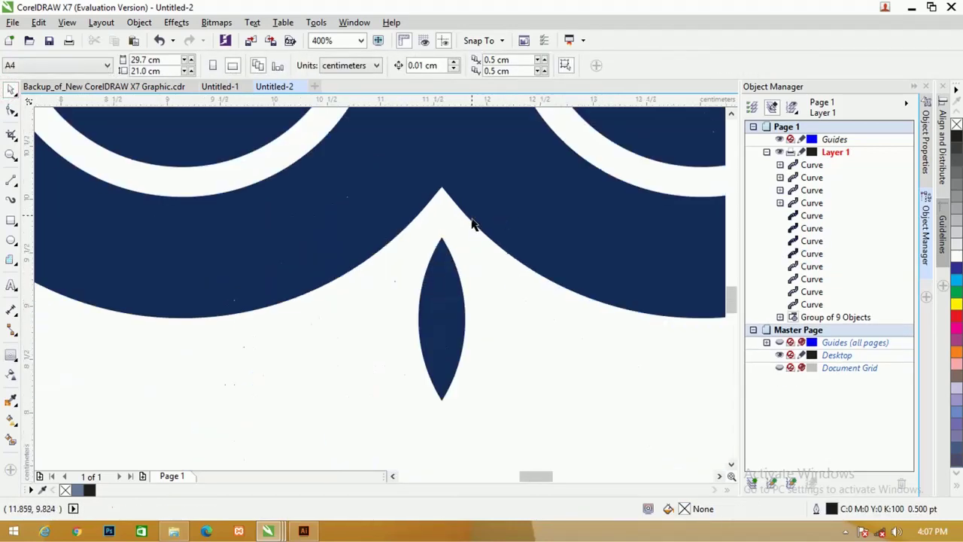
scroll(475, 224, "up", 1)
scroll(494, 178, "down", 4)
scroll(468, 214, "up", 3)
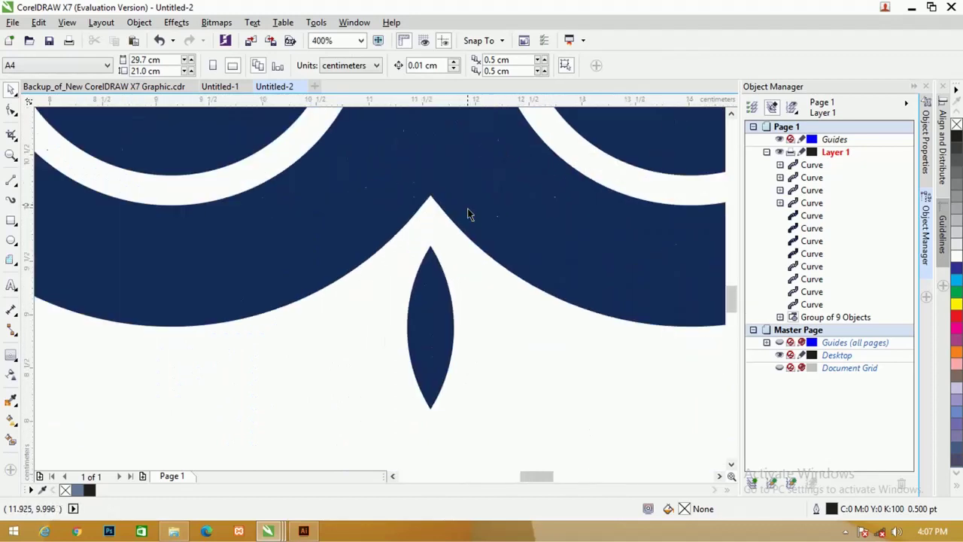
scroll(439, 144, "down", 3)
key("z")
left_click_drag(479, 152, 411, 117)
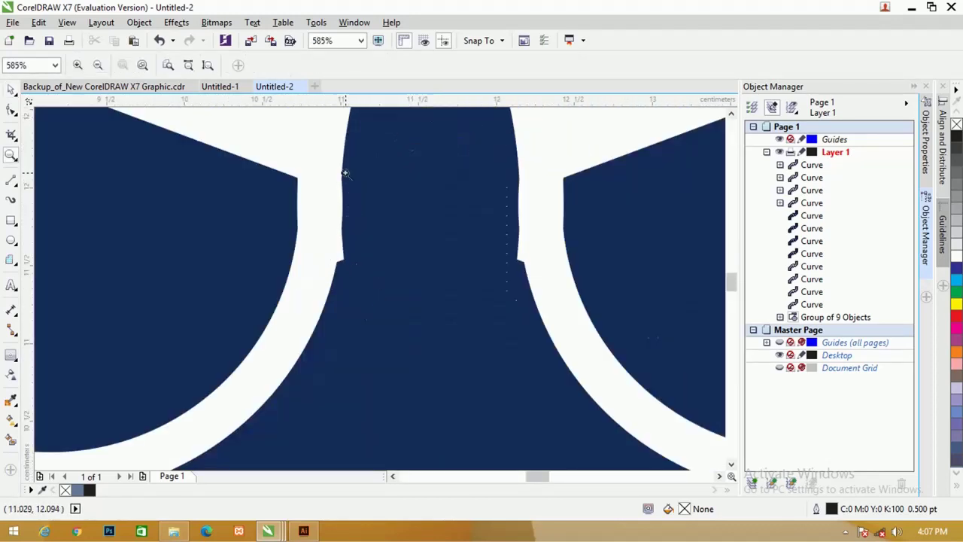
scroll(351, 176, "up", 1)
scroll(351, 176, "down", 1)
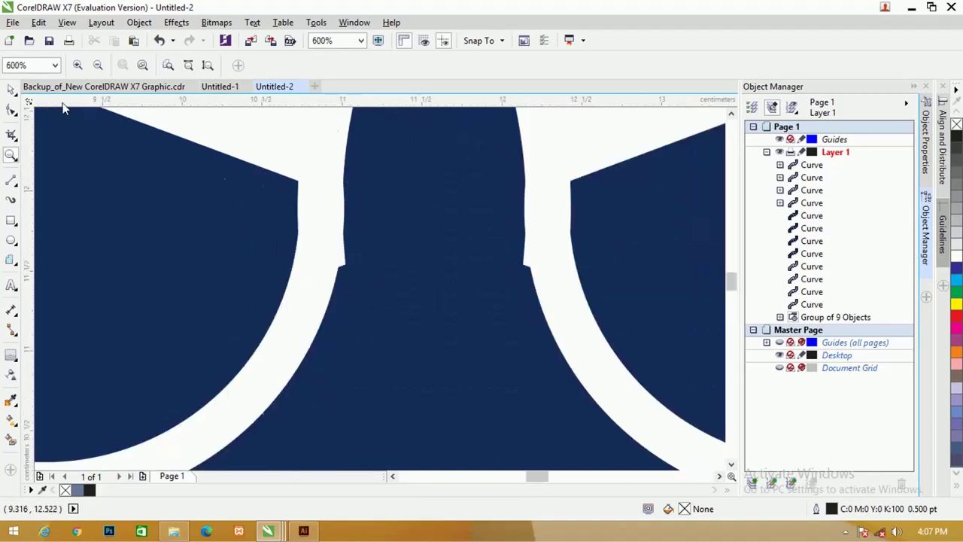
left_click(462, 293)
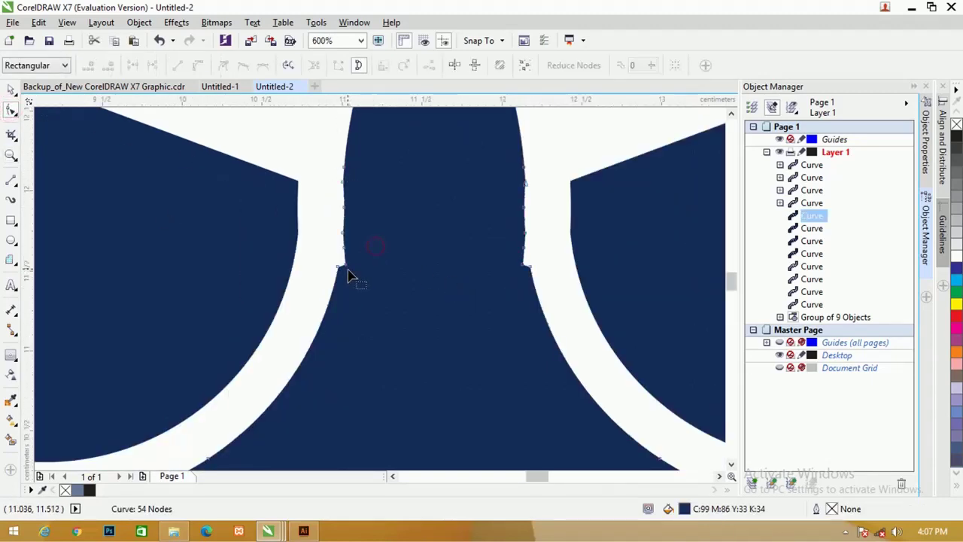
left_click(350, 273)
key("Delete")
scroll(348, 270, "up", 1)
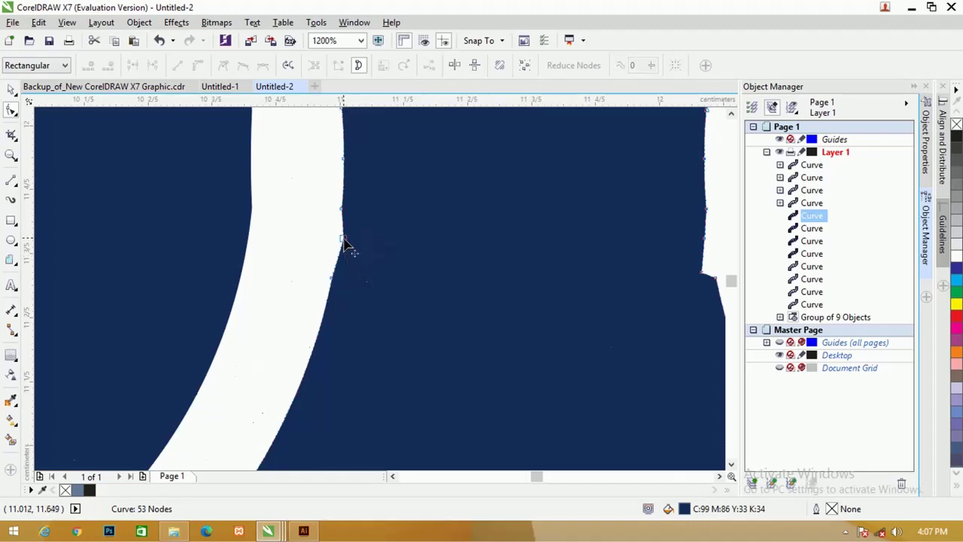
Delete the remaining surplus nodes up the left edge of the body's central spike to smooth it
left_click(343, 242)
key("Delete")
left_click(342, 210)
key("Delete")
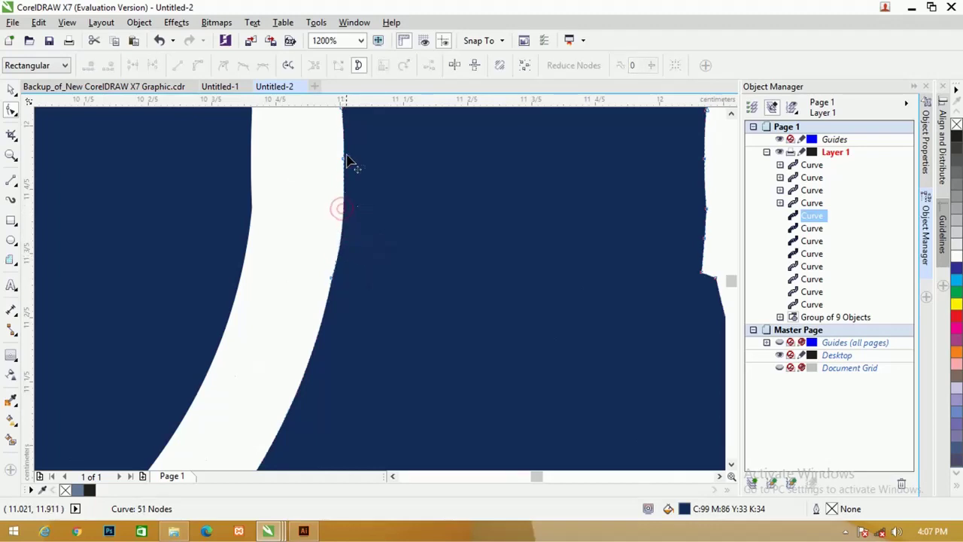
left_click(343, 159)
key("Delete")
scroll(348, 155, "down", 1)
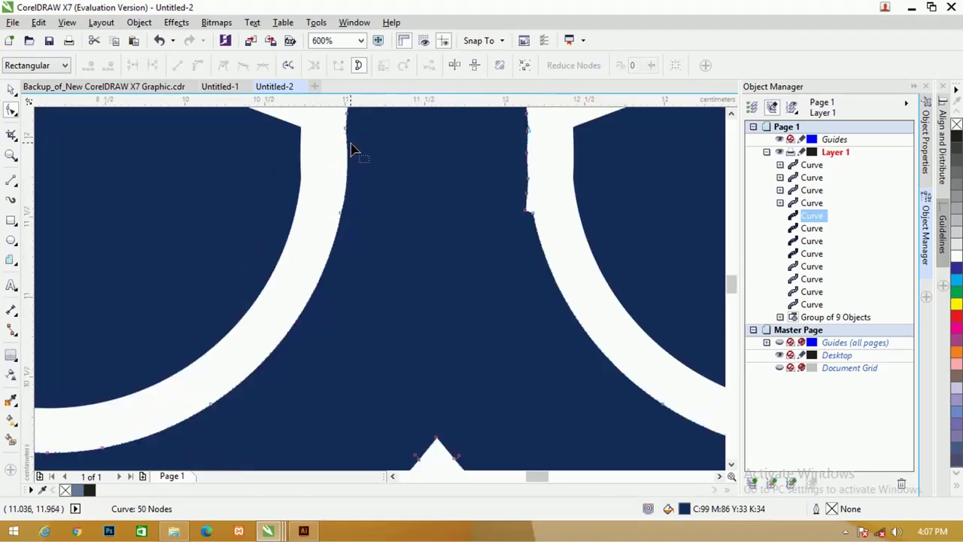
left_click(345, 129)
key("Delete")
Reshape the left edge of the central spike by adjusting the curve handle of its lower node
scroll(344, 133, "down", 1)
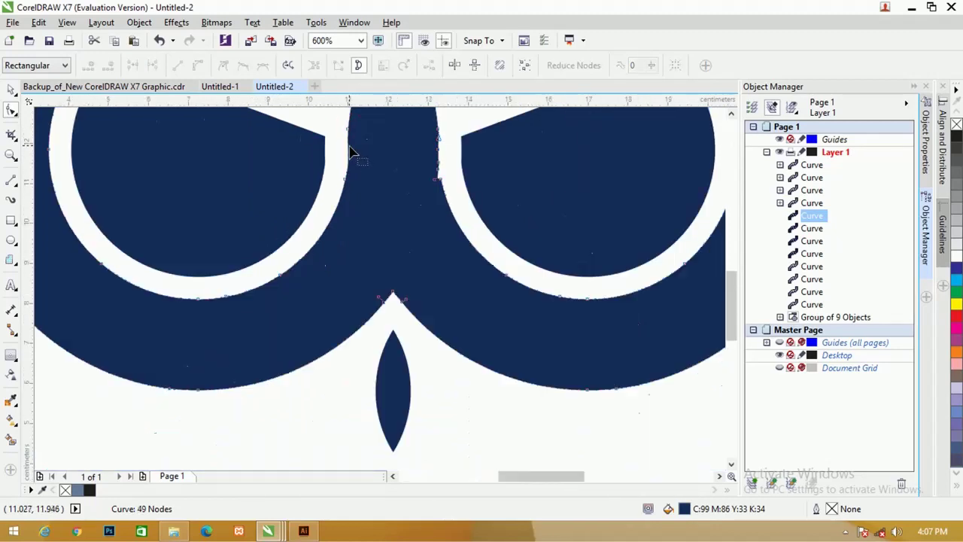
scroll(336, 113, "up", 1)
key("z")
left_click(308, 161)
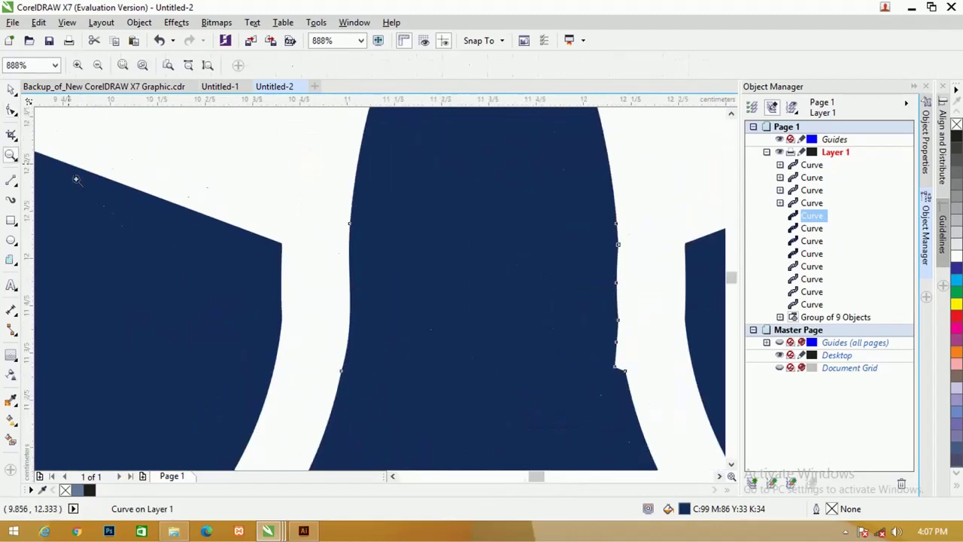
left_click(11, 109)
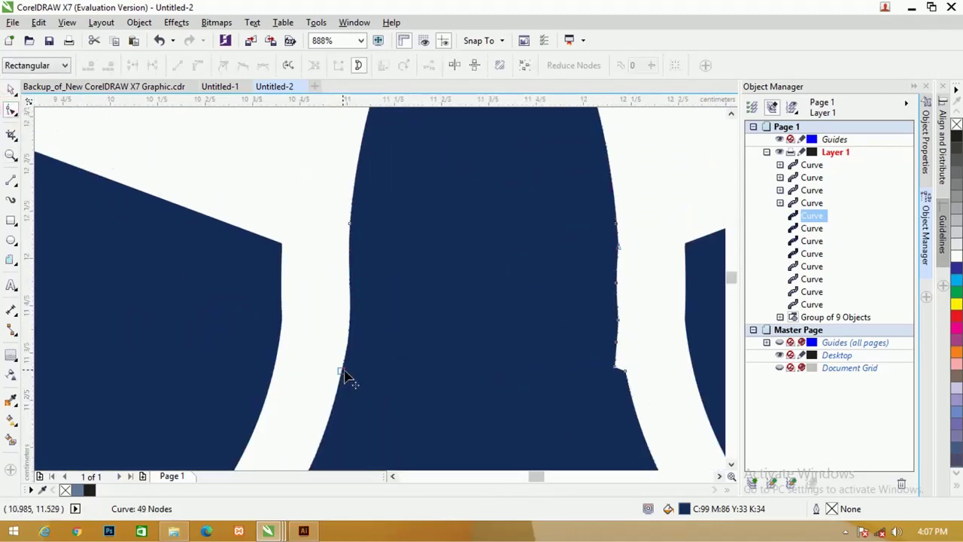
left_click(357, 323)
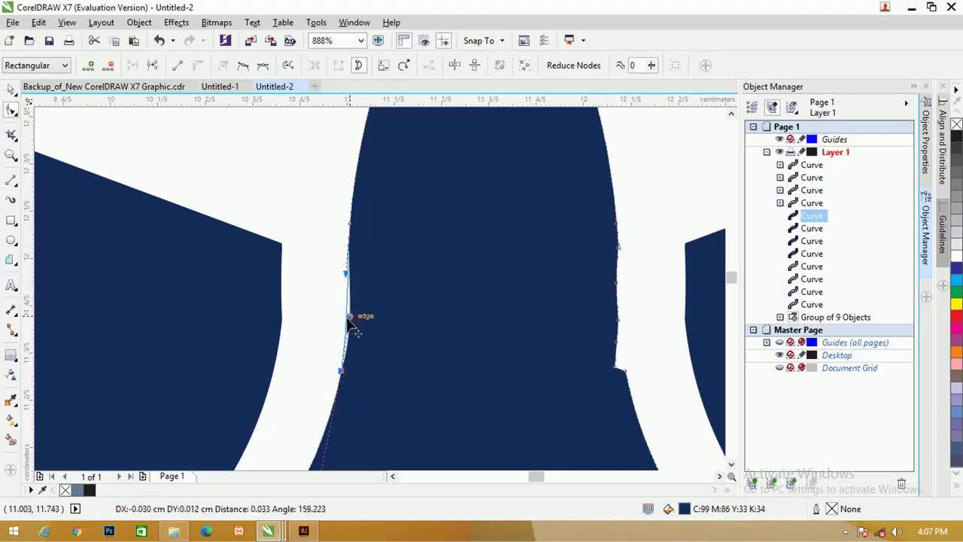
left_click_drag(348, 320, 348, 322)
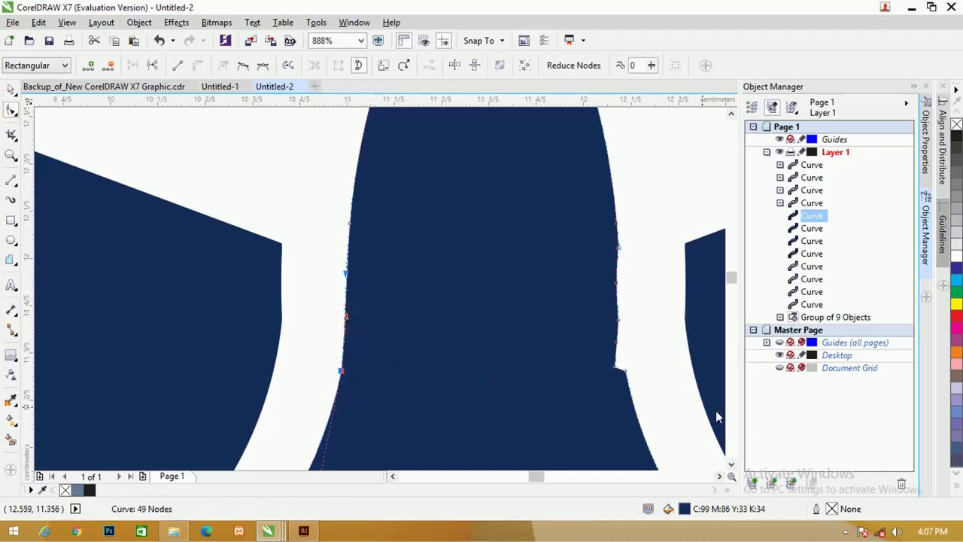
Delete the notch corner and surplus nodes along the right edge of the body's central spike
key("Delete")
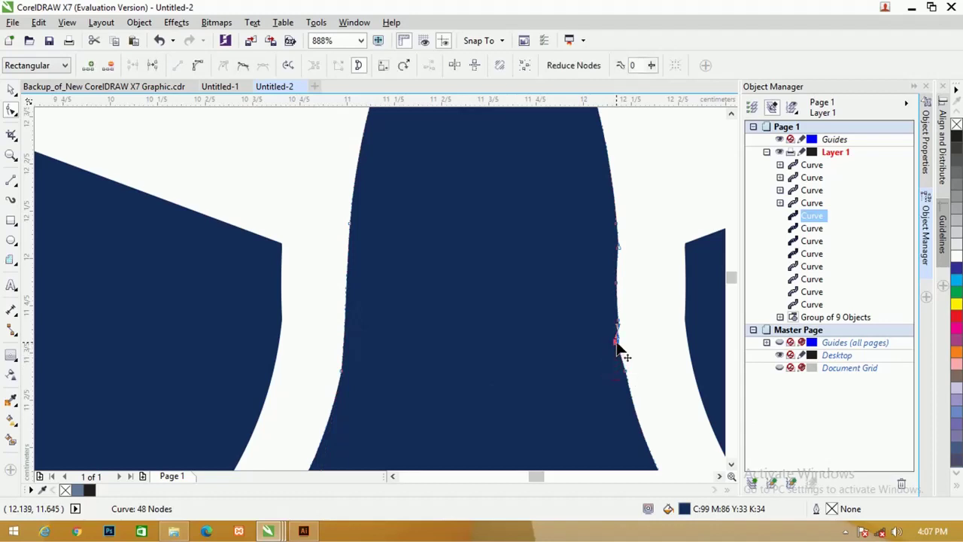
key("Delete")
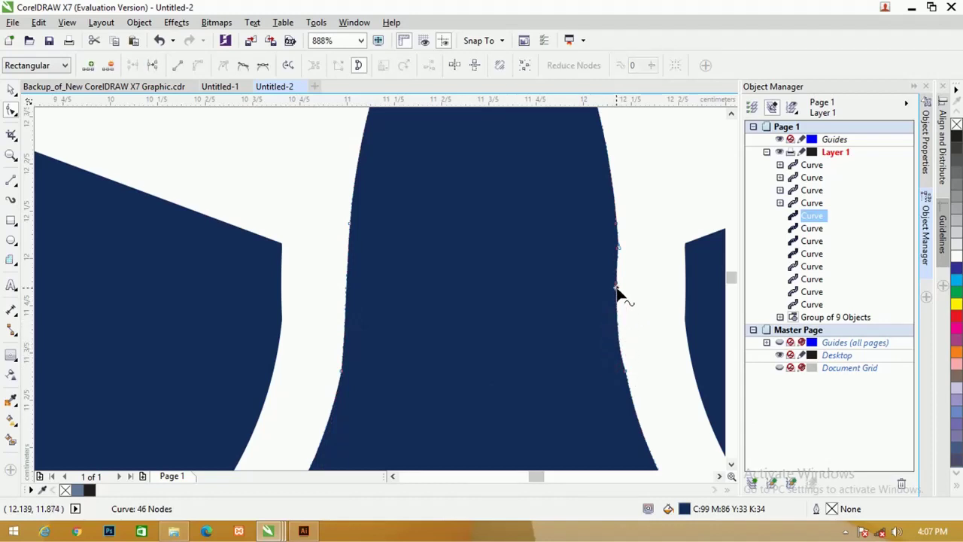
key("Delete")
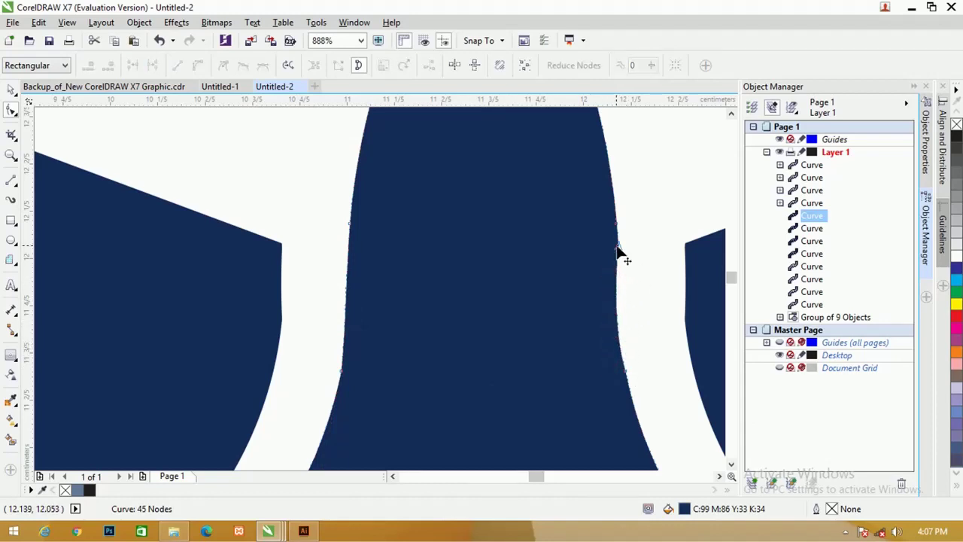
left_click(618, 250)
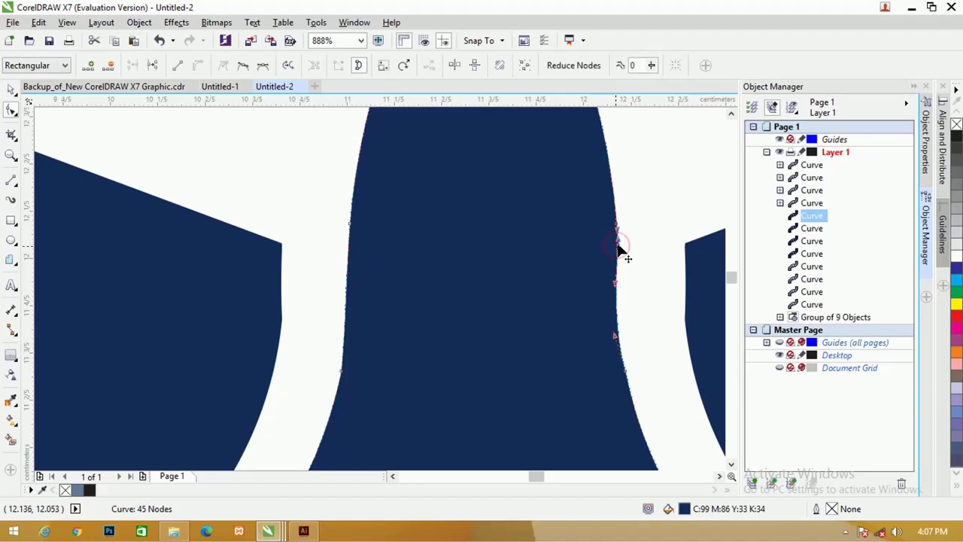
key("Delete")
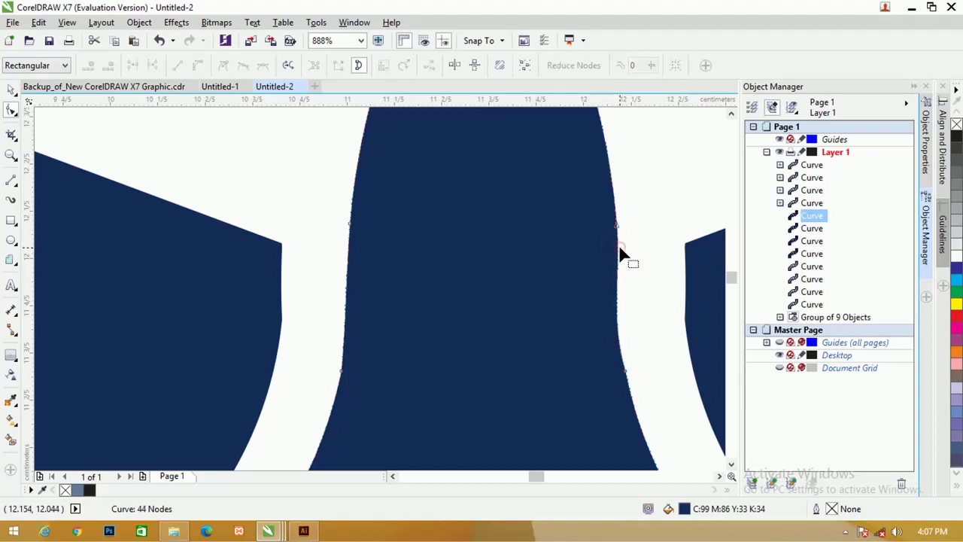
Reshape the right edge of the central spike with its lower node's handle to match the left, and deselect the curve
left_click(626, 372)
mouse_move(616, 325)
left_mouse_down()
mouse_move(632, 331)
mouse_move(621, 326)
left_mouse_up()
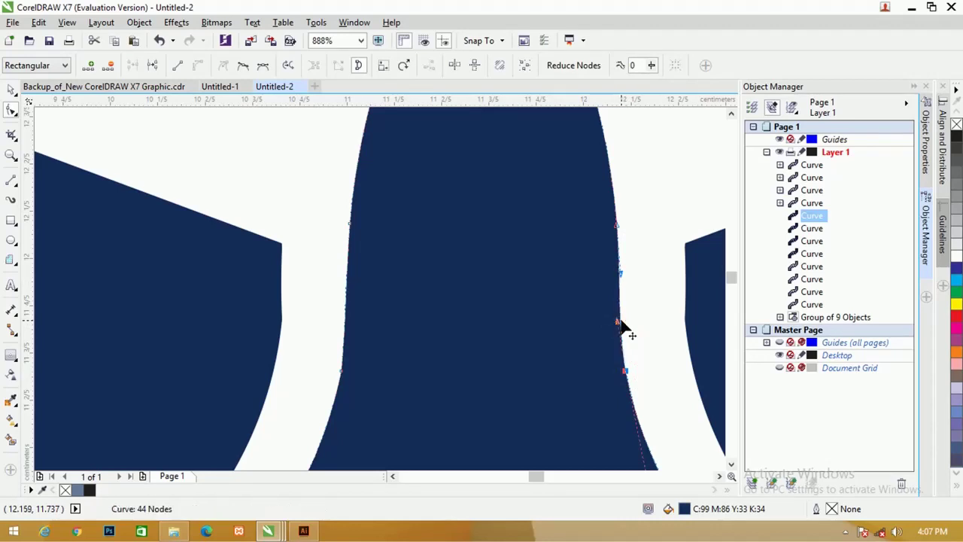
left_click(10, 88)
left_click(222, 151)
scroll(290, 191, "down", 5)
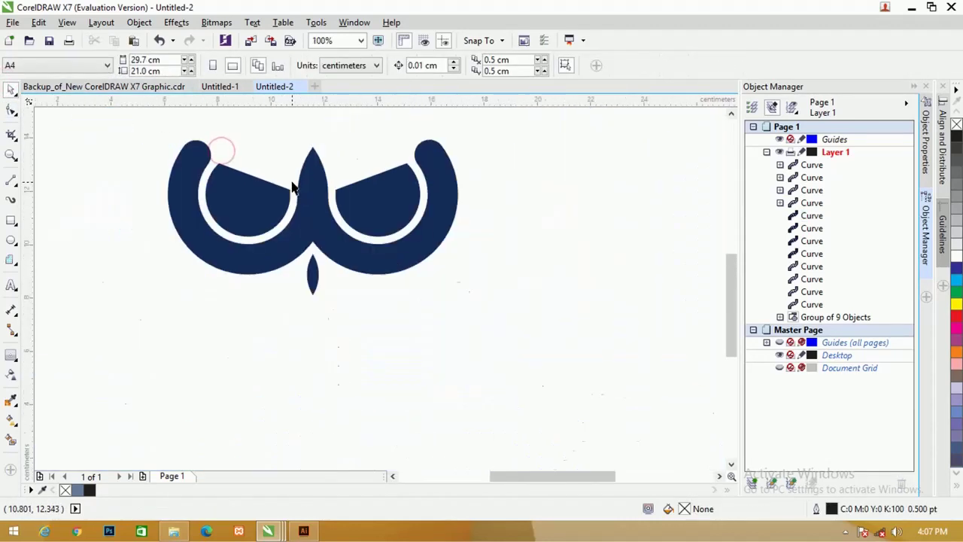
Draw a rectangle about 19.7 × 12.4 cm over the logo on the page, fill it orange and remove its outline
key("z")
scroll(329, 208, "down", 1)
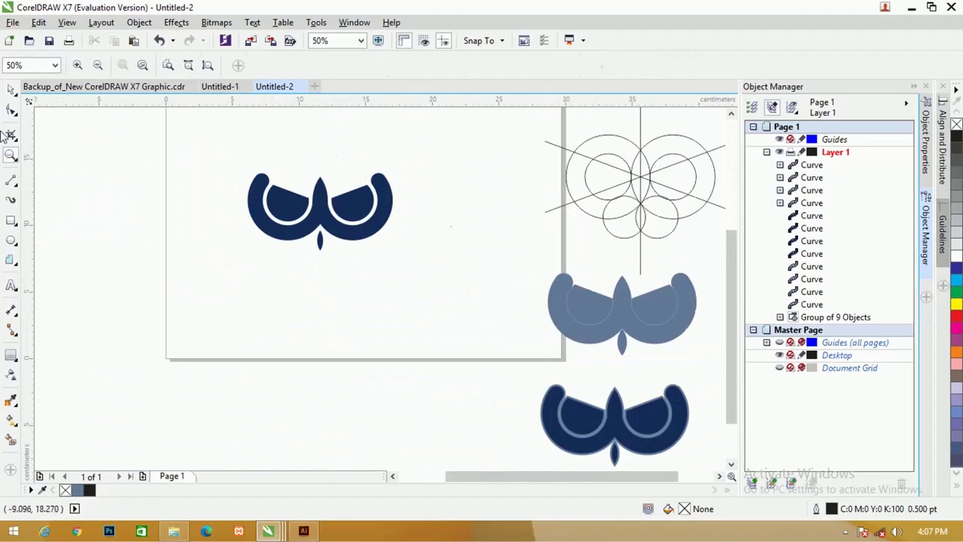
left_click(12, 219)
left_click_drag(199, 143, 462, 308)
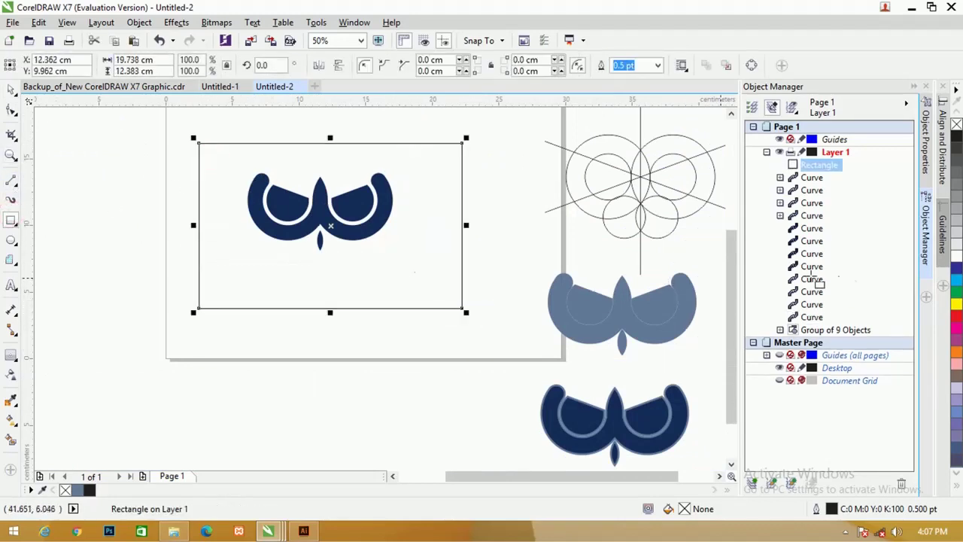
left_click(956, 354)
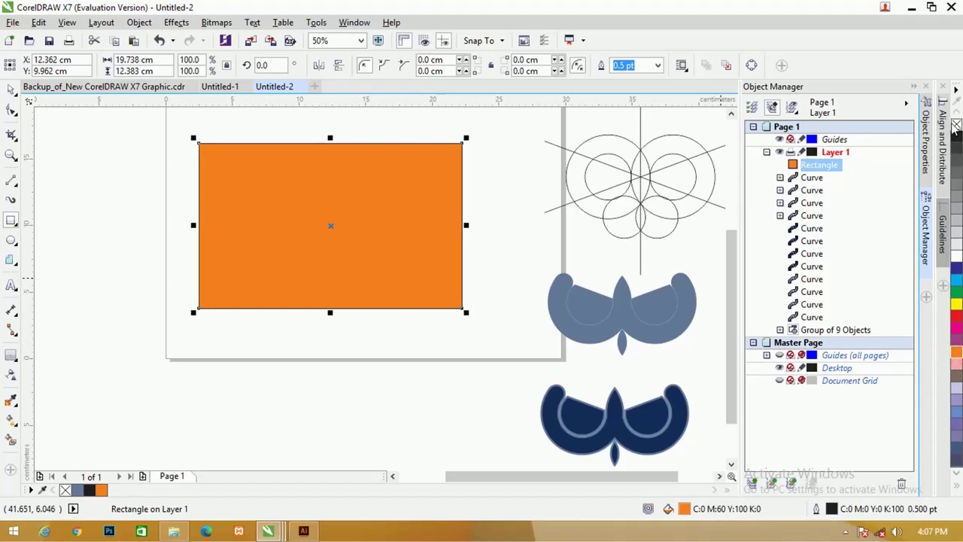
right_click(955, 124)
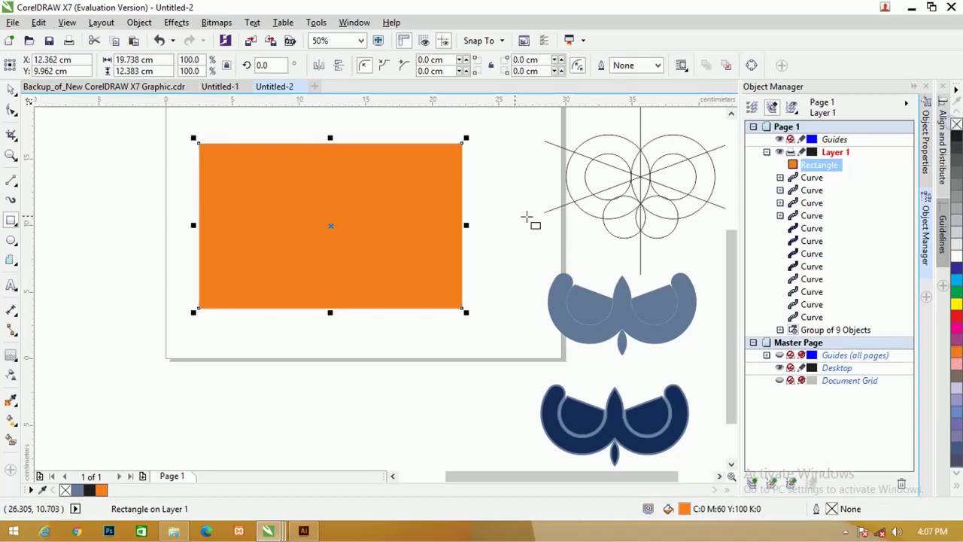
Send the orange rectangle behind all the logo curves and deselect it
right_click(320, 224)
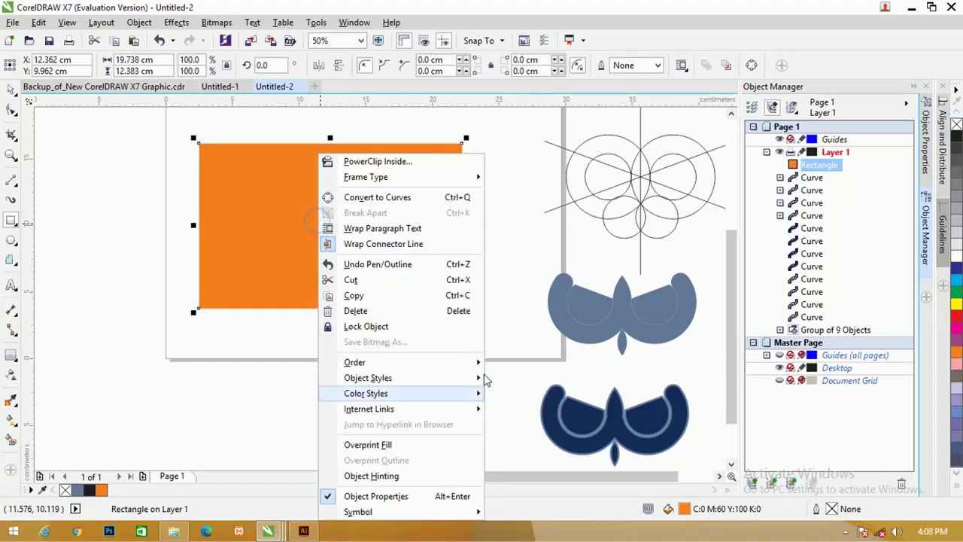
mouse_move(462, 364)
left_click(530, 378)
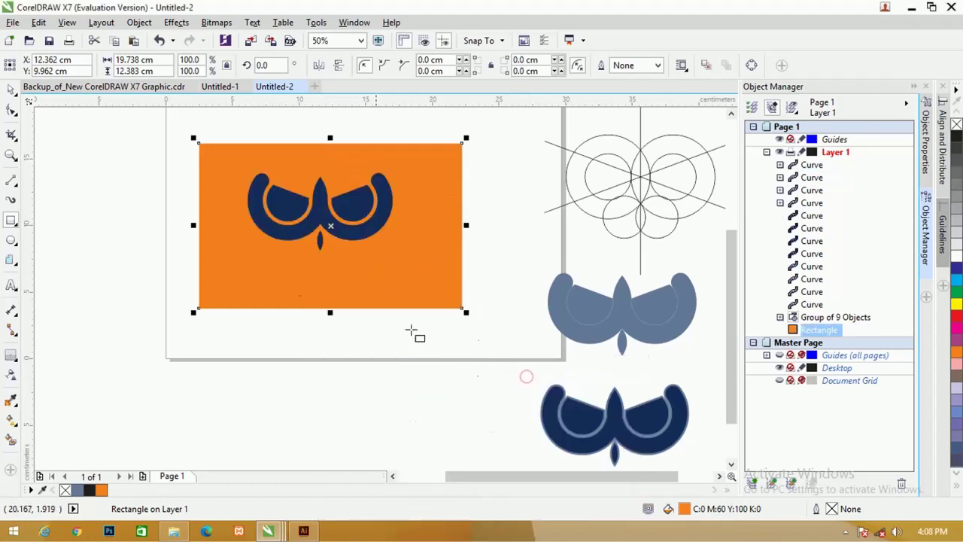
left_click(66, 130)
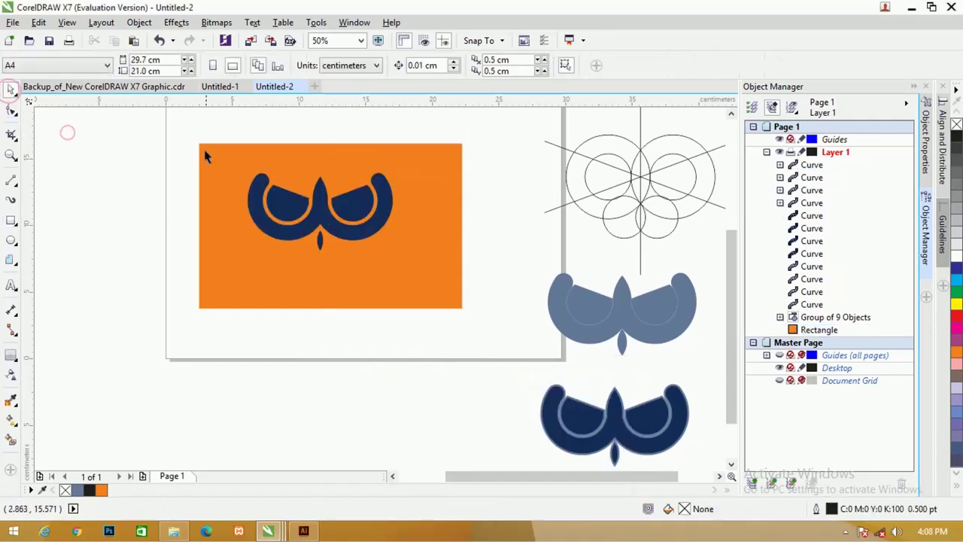
Select the four logo curves on the orange rectangle and fill them white
left_click_drag(223, 130, 417, 279)
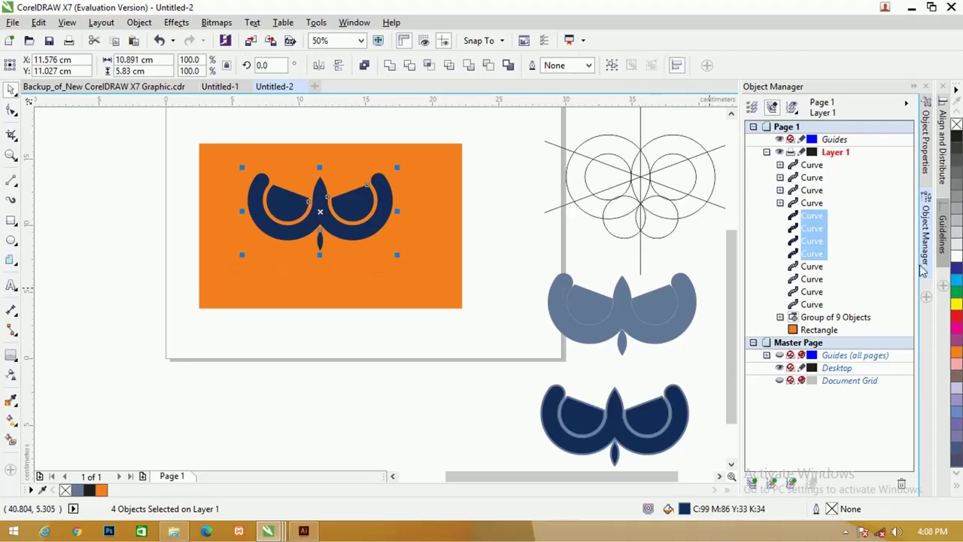
left_click(956, 257)
scroll(281, 236, "up", 2)
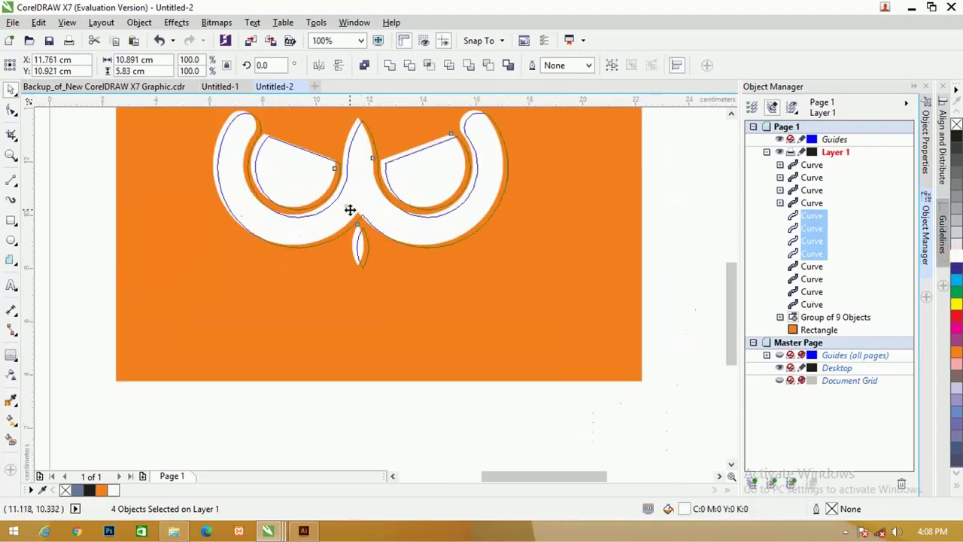
Move the white logo nearer the rectangle's centre and scale it down to about 9.7 × 5.2 cm
left_click_drag(350, 210, 329, 232)
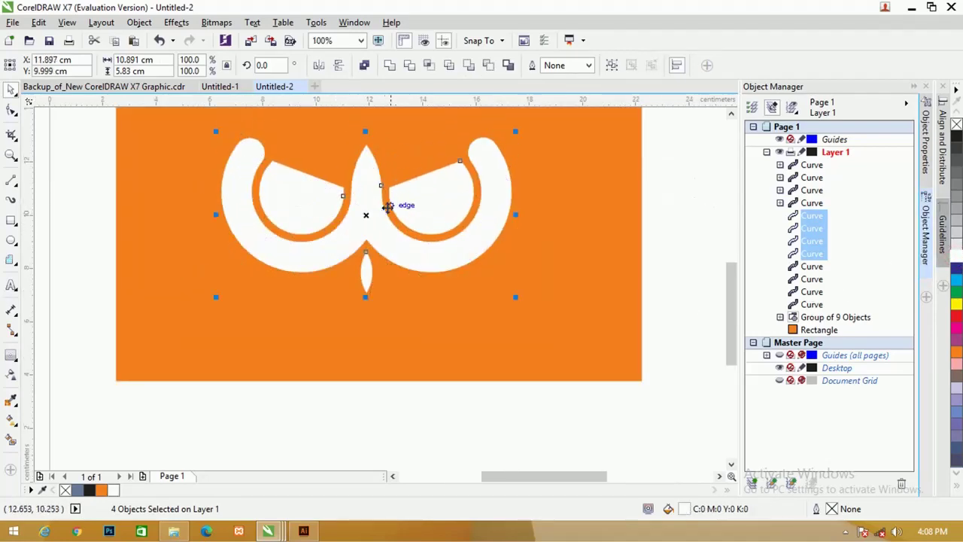
scroll(387, 207, "down", 1)
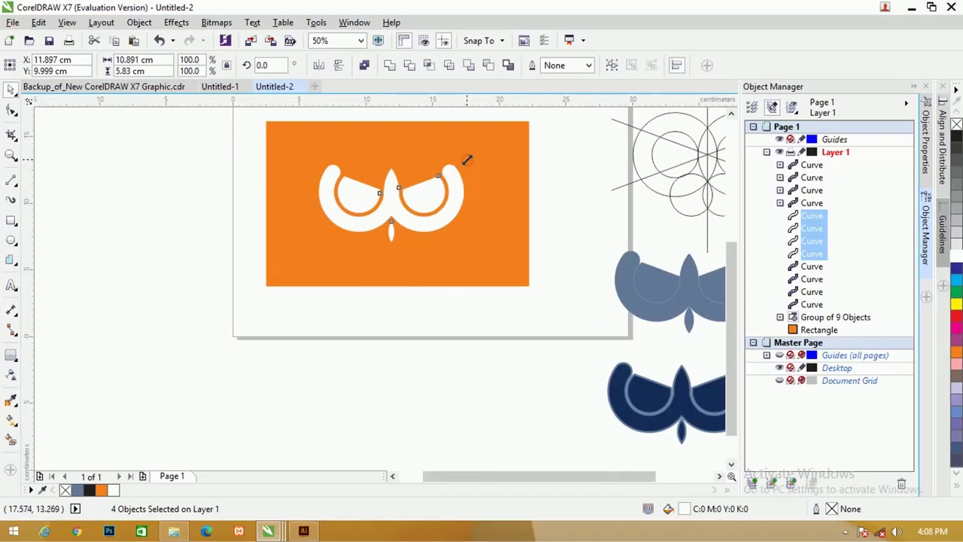
left_click_drag(467, 159, 459, 161)
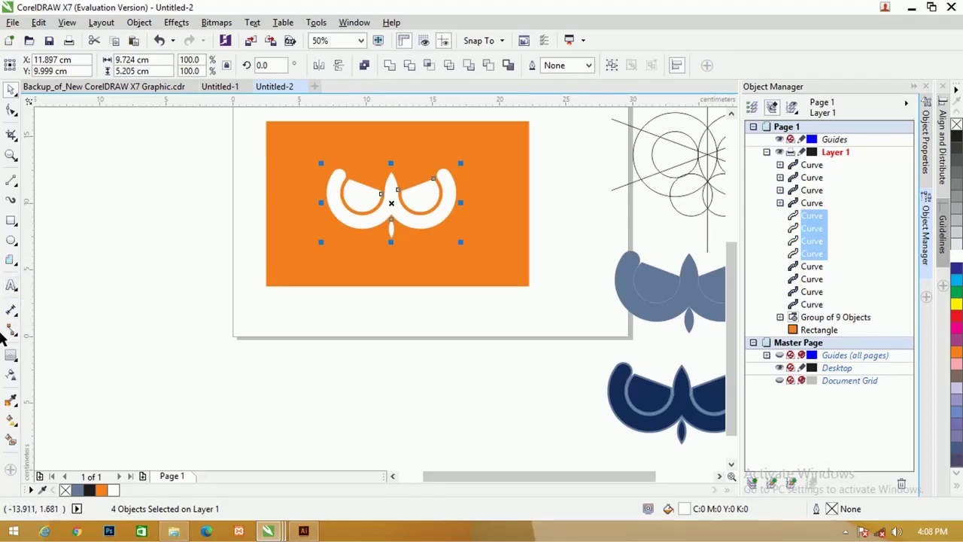
Add the artistic text "Burhan Club" on the orange rectangle below the logo
left_click(12, 286)
left_click(319, 270)
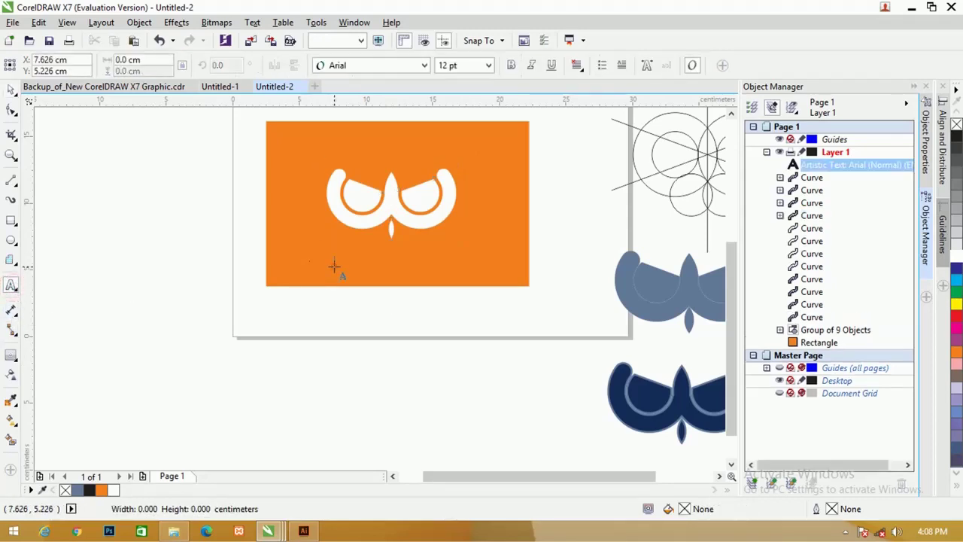
type("Burhan Club")
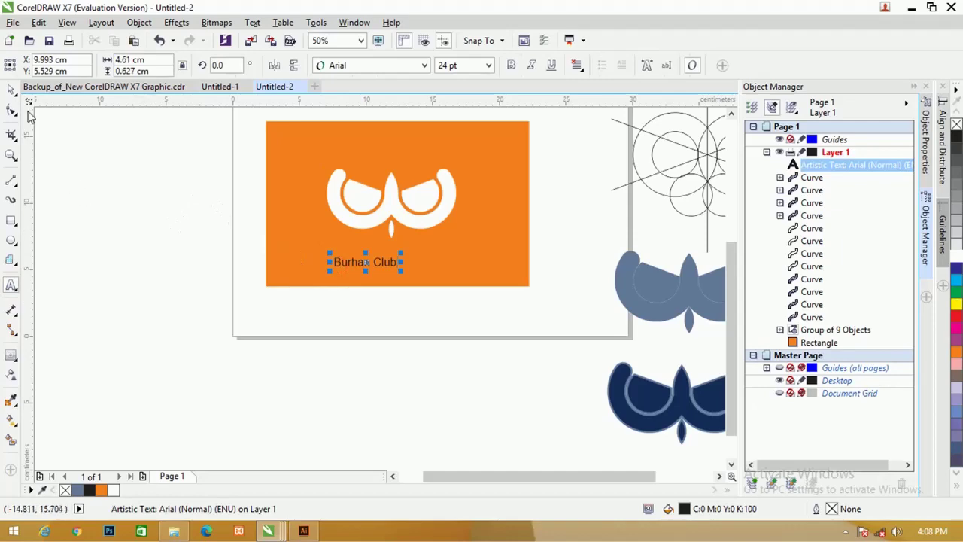
Change the font of the "Burhan Club" text to Fredoka One
key("ctrl+a")
left_click(354, 67)
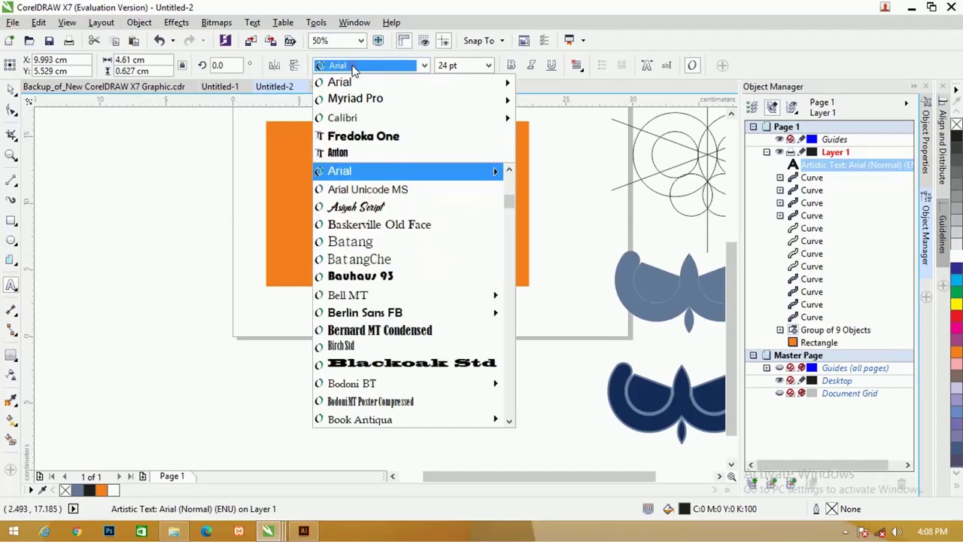
left_click(363, 136)
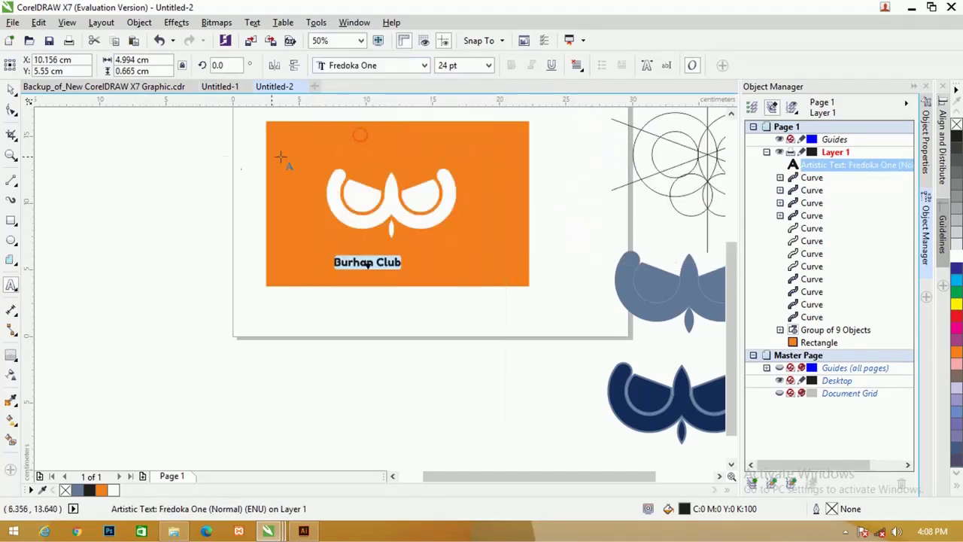
Scale the "Burhan Club" text up to about 9.8 × 1.3 cm, fill it white and deselect it
left_click(10, 89)
left_click_drag(408, 252, 444, 259)
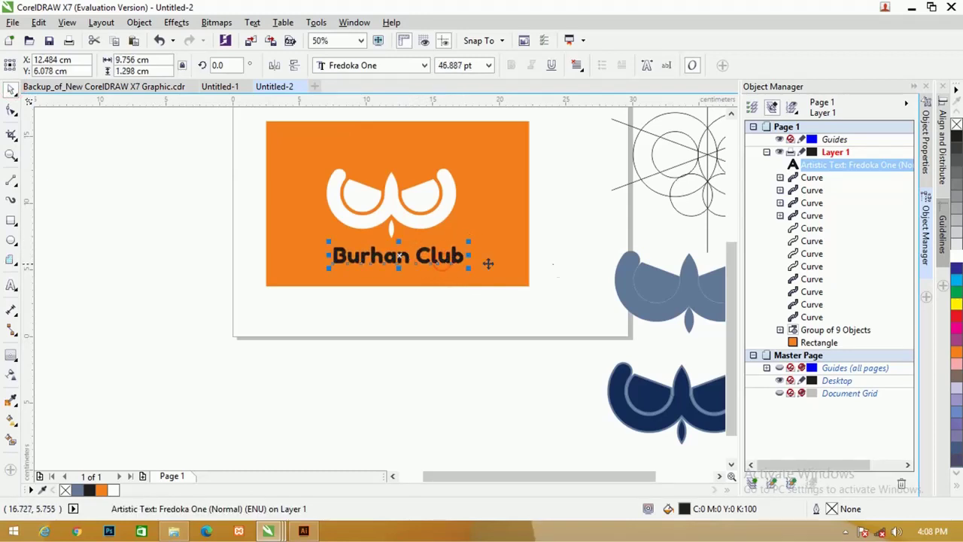
left_click(957, 256)
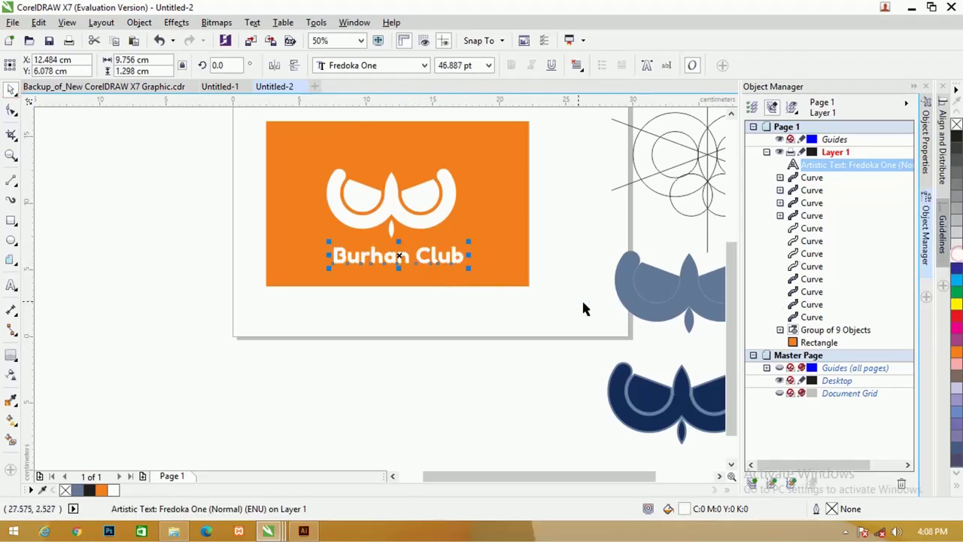
left_click(409, 308)
Duplicate the "Burhan Club" text slightly below the original and replace the copy's wording with the pasted tagline "Komuntias Pecinta Burung Hantu"
left_click(400, 254)
left_click_drag(400, 254, 401, 269)
right_click(401, 269)
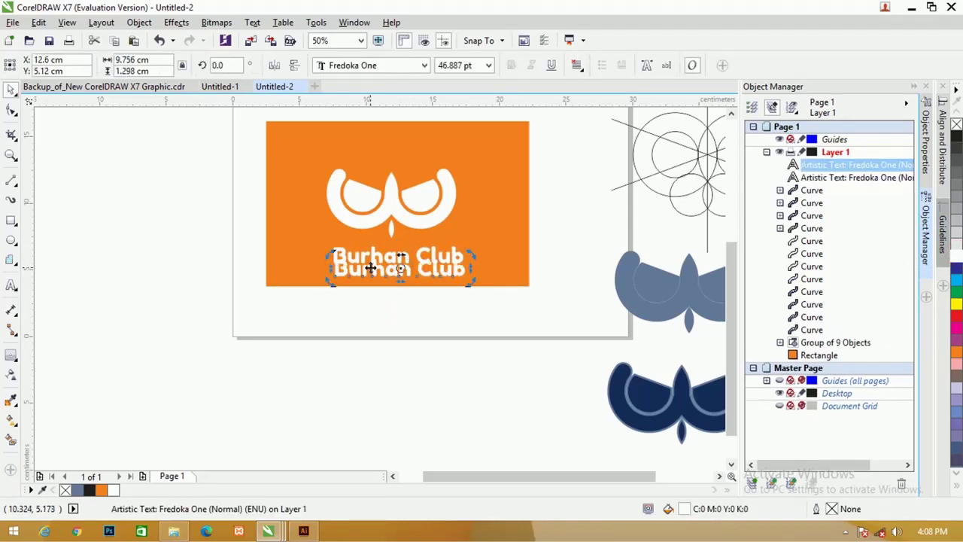
double_click(372, 266)
key("ctrl+a")
key("ctrl+v")
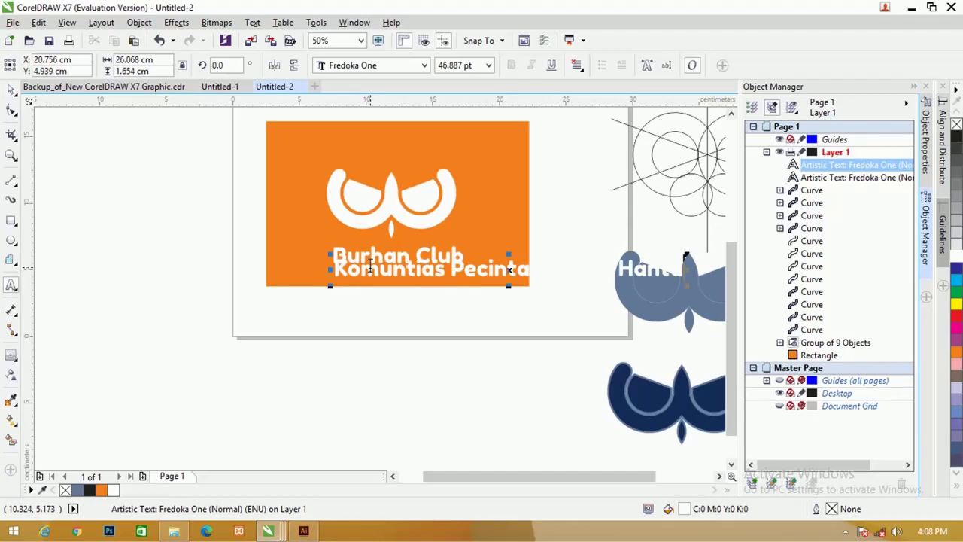
Set the tagline's font to Arial and scale it down to about 8 × 0.5 cm
left_click(12, 89)
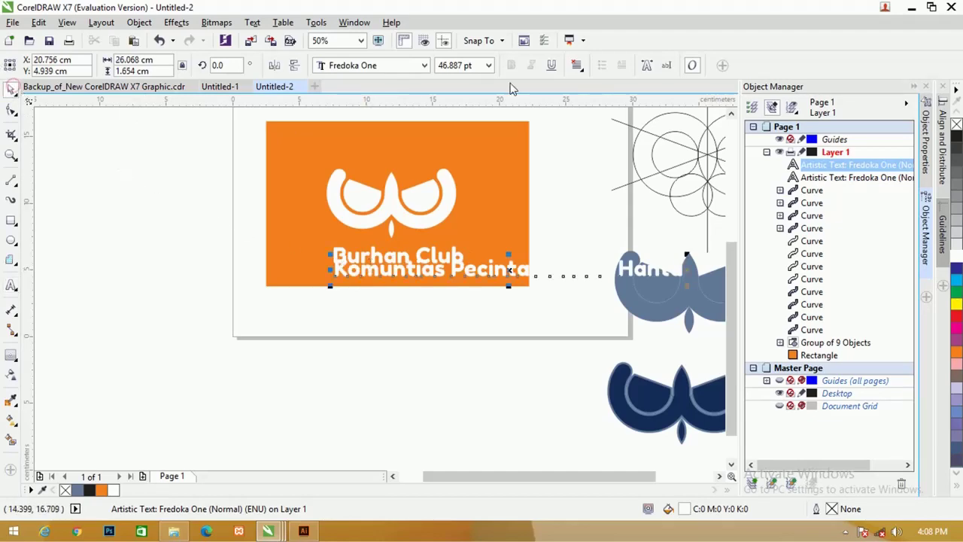
left_click(426, 66)
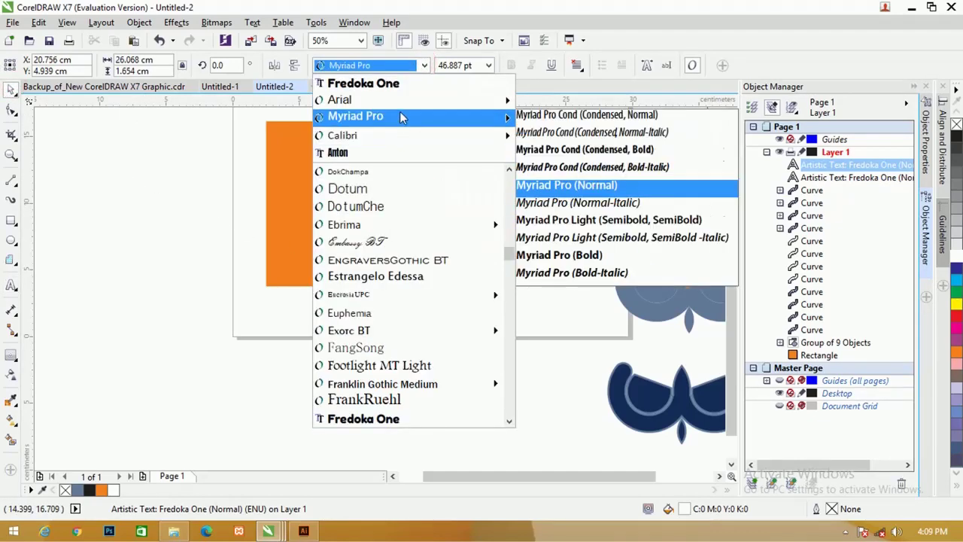
mouse_move(401, 106)
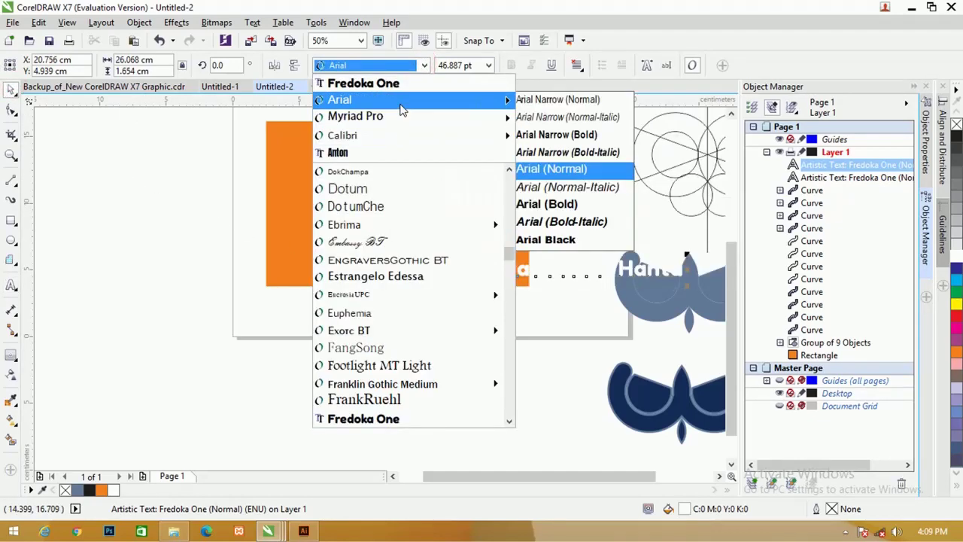
left_click(577, 205)
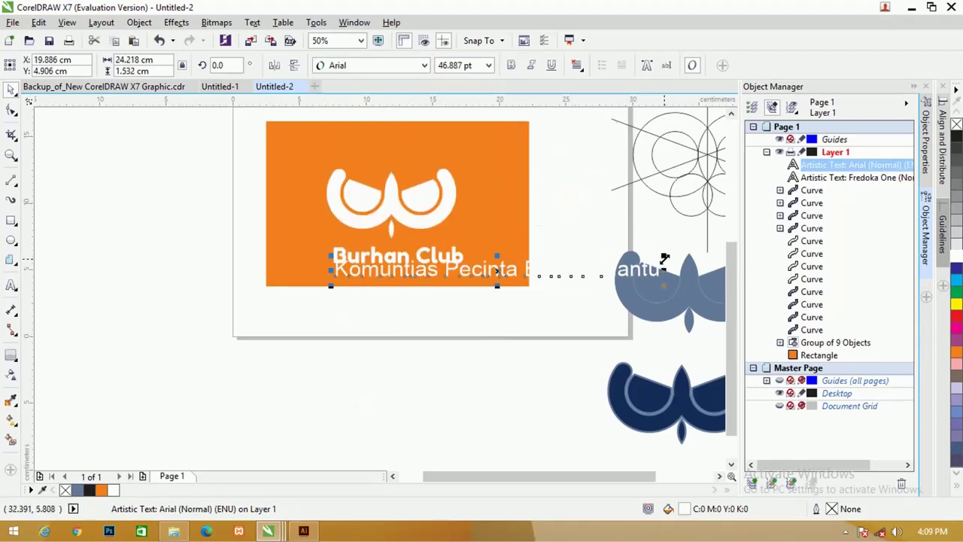
left_click_drag(665, 260, 504, 278)
scroll(418, 273, "up", 1)
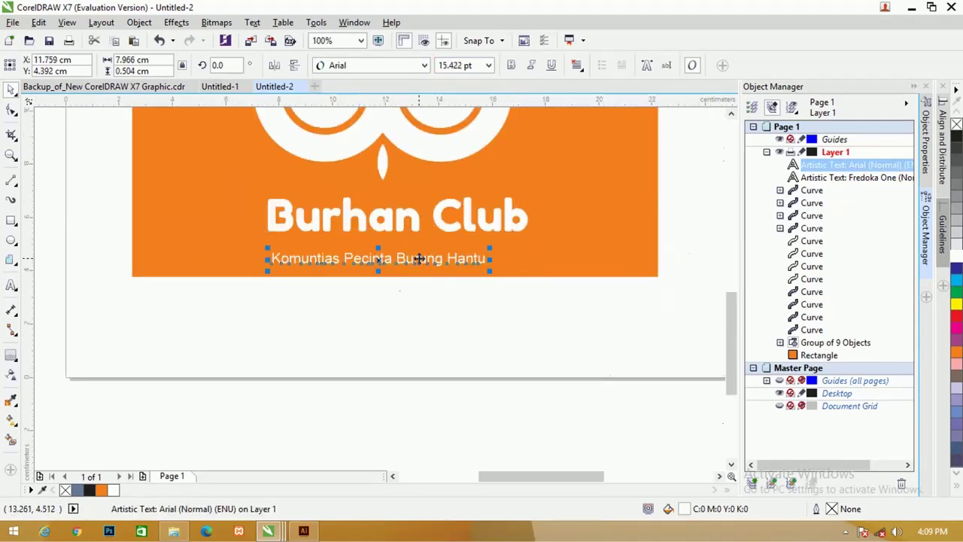
Move the tagline close beneath "Burhan Club" and fill it black
left_click_drag(419, 258, 430, 243)
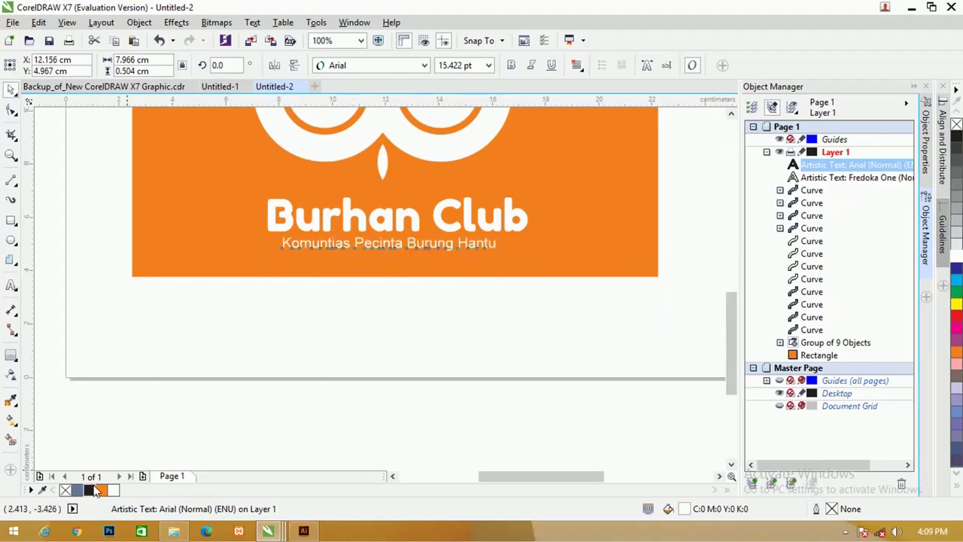
left_click(277, 317)
scroll(344, 297, "down", 1)
Select the four white logo curves on the orange rectangle and group them
left_click(394, 202)
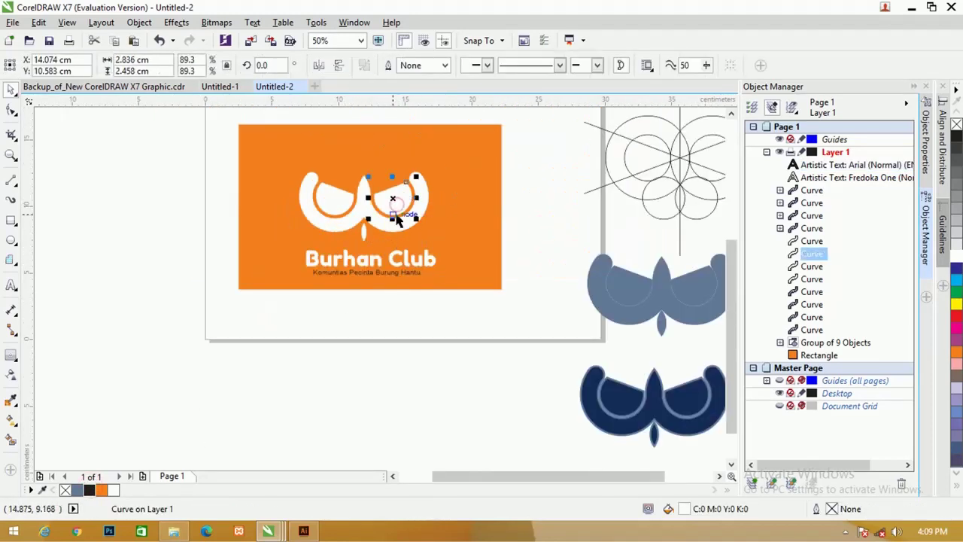
left_click(272, 115)
left_click_drag(434, 242, 435, 243)
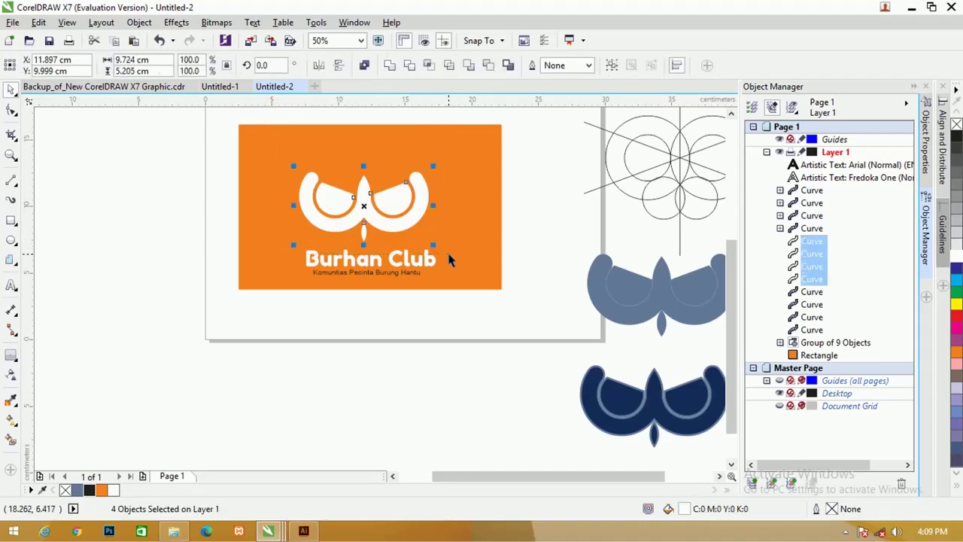
key("ctrl+g")
Align the logo group and both text lines on a common vertical centreline and move them up about 1.1 cm on the rectangle
left_click_drag(460, 319, 249, 146)
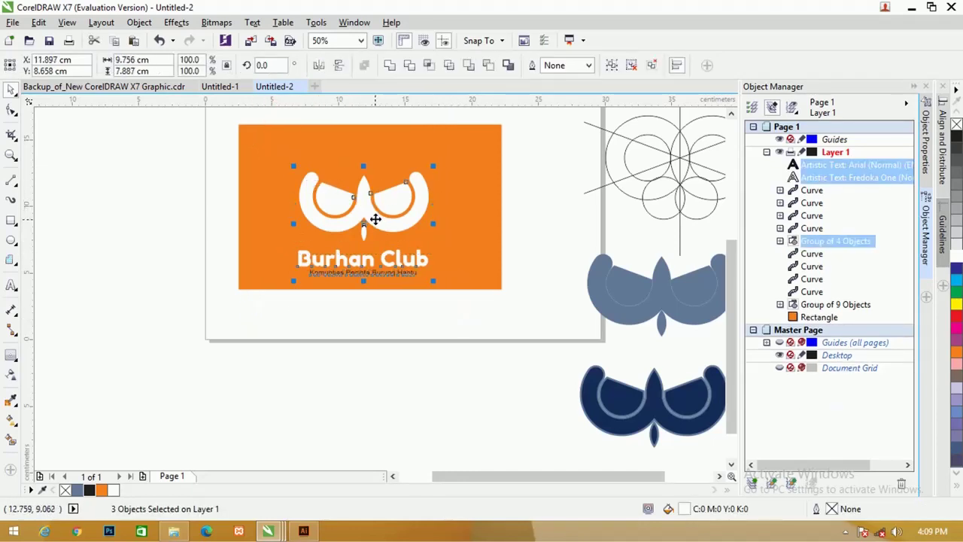
left_click_drag(377, 218, 377, 203)
Scale the white logo group down about its centre to about 6.7 × 3.6 cm
left_click(436, 197)
left_click(422, 195)
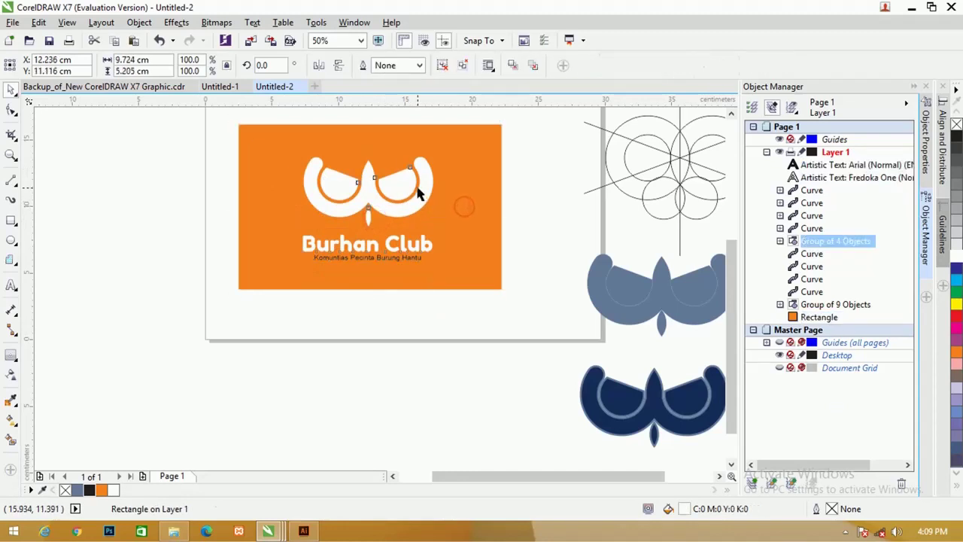
left_click_drag(436, 152, 416, 164)
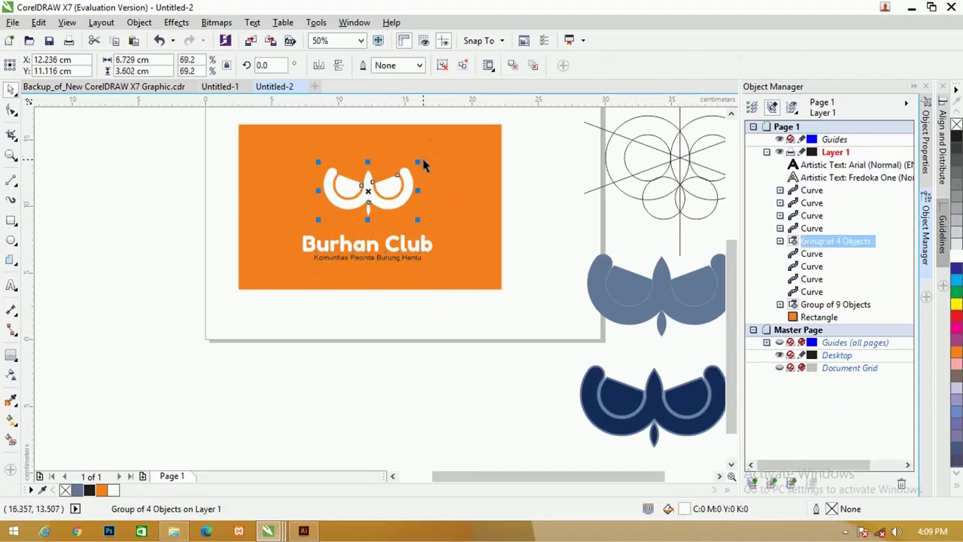
Move the two text lines together about 1 cm up, closer beneath the logo
left_click_drag(426, 304, 266, 135)
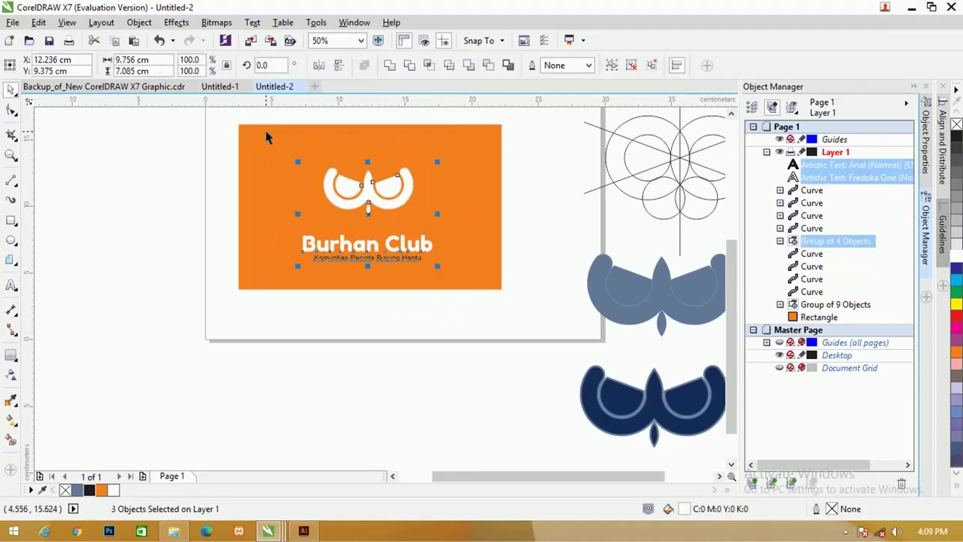
left_click(413, 334)
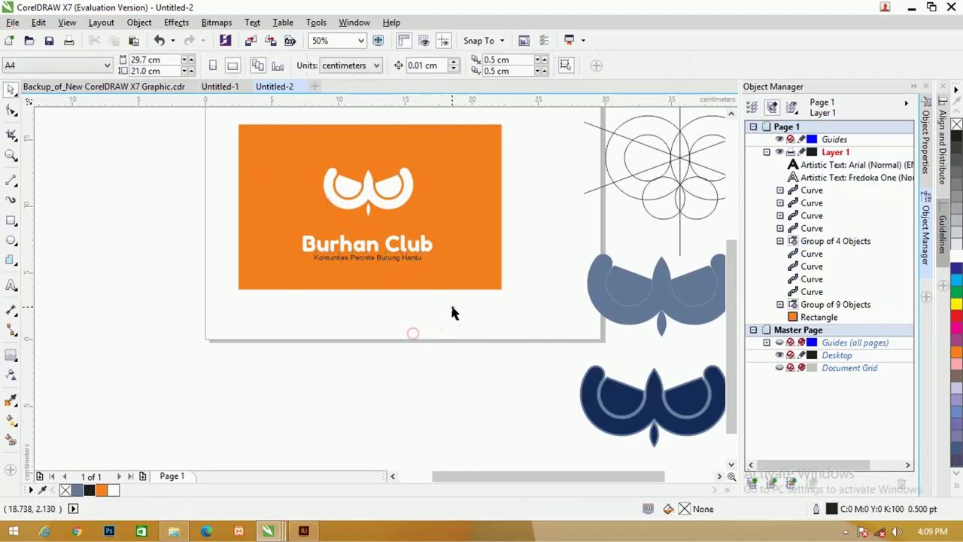
left_click_drag(451, 313, 275, 225)
left_click_drag(391, 250, 392, 236)
Group the logo with both text lines and centre the group horizontally and vertically on the orange rectangle
left_click_drag(438, 316, 285, 152)
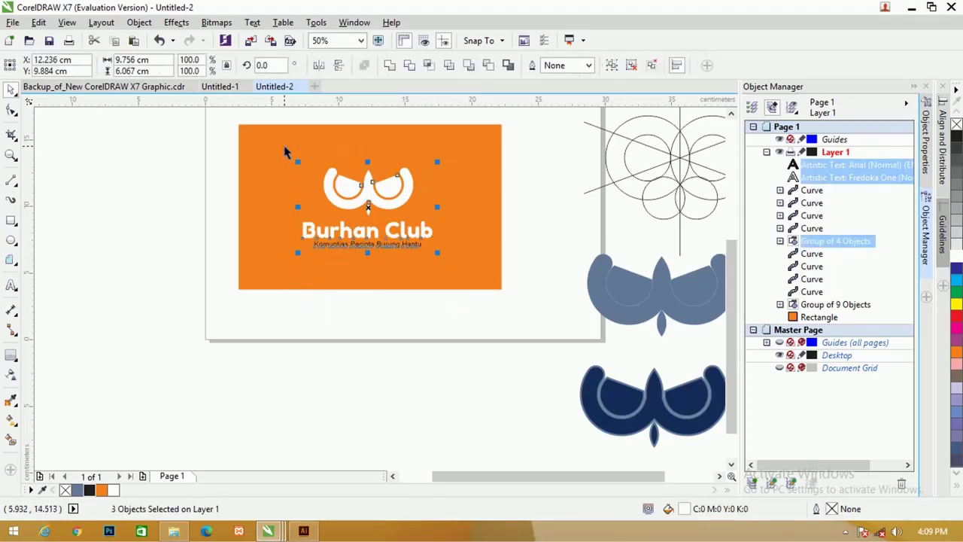
key("ctrl+g")
left_click(284, 152, "shift")
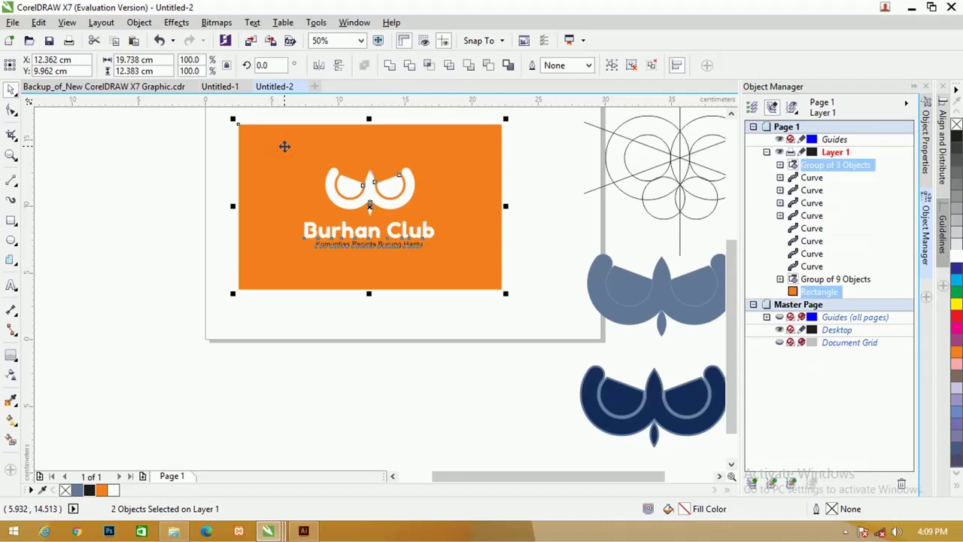
Fit the view to the selected orange rectangle and logo, and deselect them to examine the finished design
left_click(362, 41)
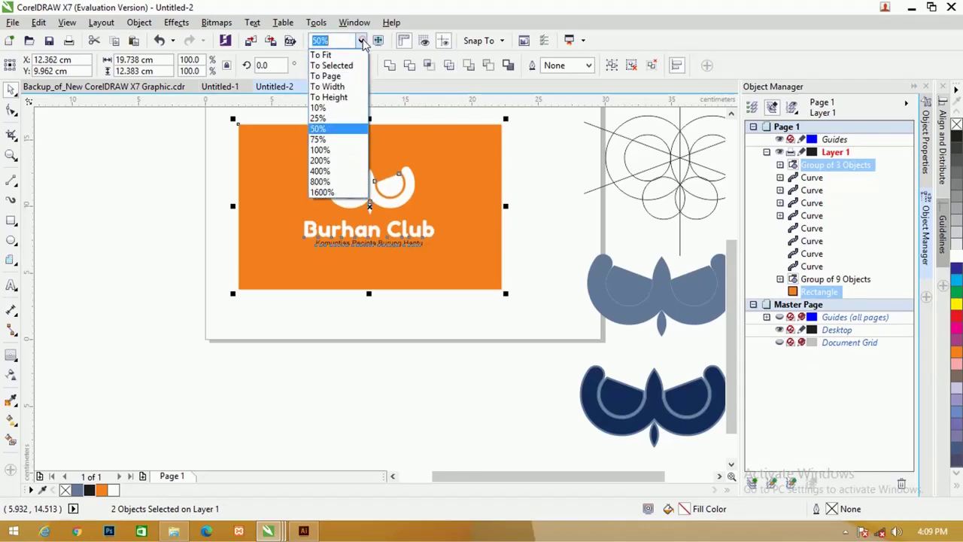
left_click(346, 77)
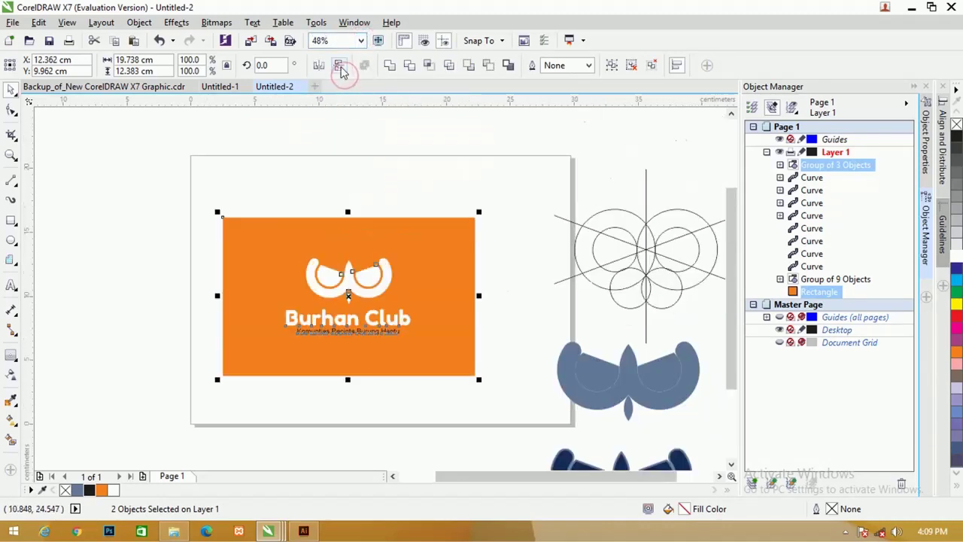
left_click(361, 42)
left_click(331, 65)
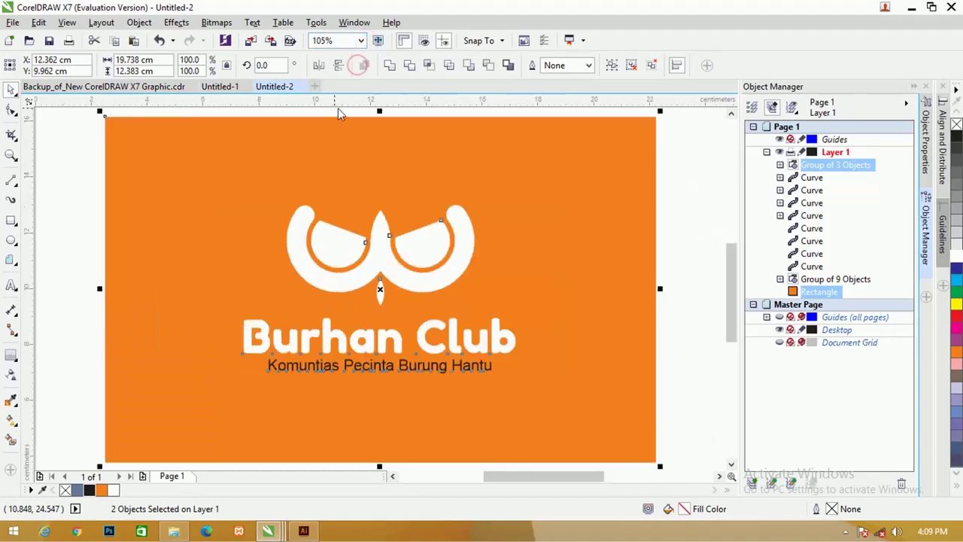
left_click(691, 245)
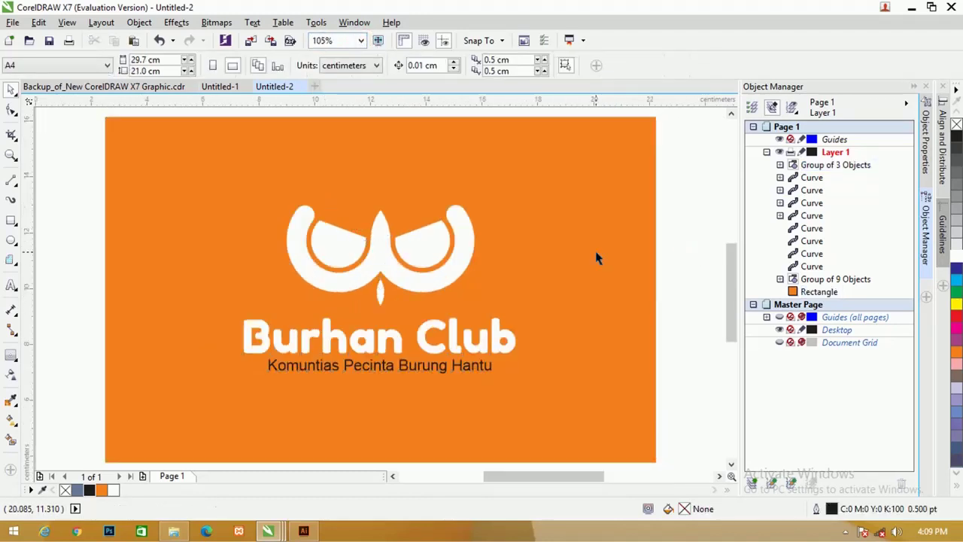